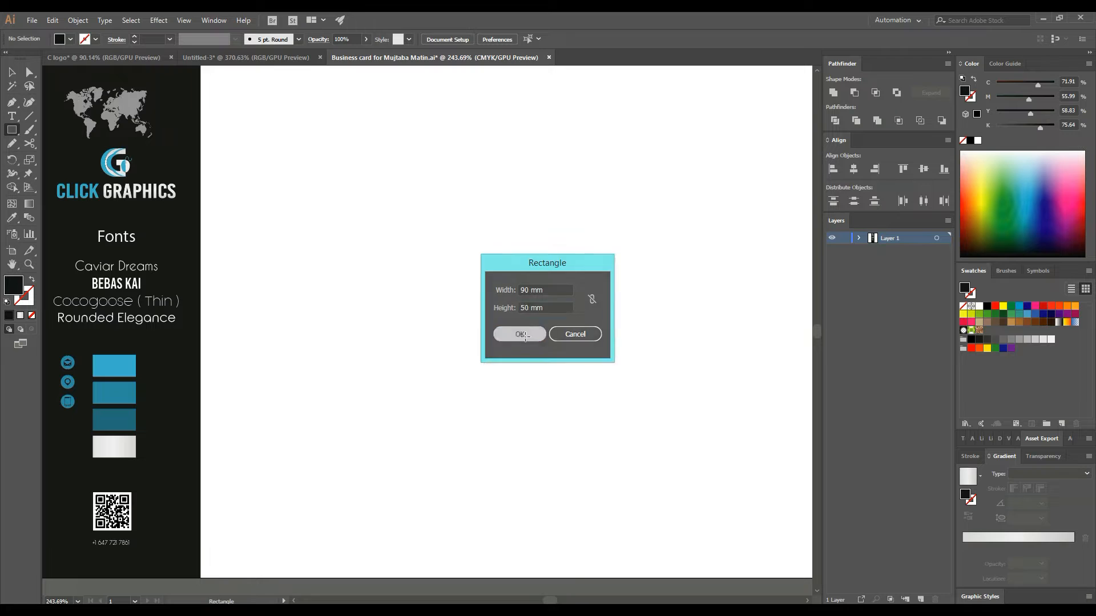
- Draw a dark 90×50 mm card rectangle and move it to the top of the artboard
left_click_drag(465, 352, 470, 355)
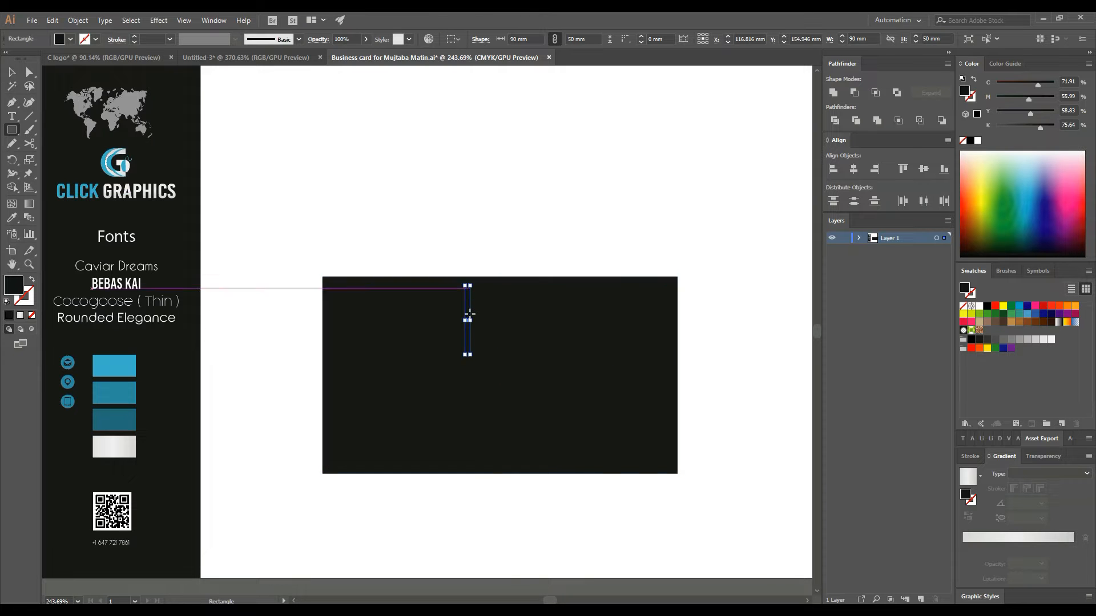
left_click(11, 74)
left_click_drag(543, 433, 538, 266)
- Alt+Shift-drag a copy of the card straight below the first one
left_click_drag(627, 160, 552, 363)
left_click(688, 308)
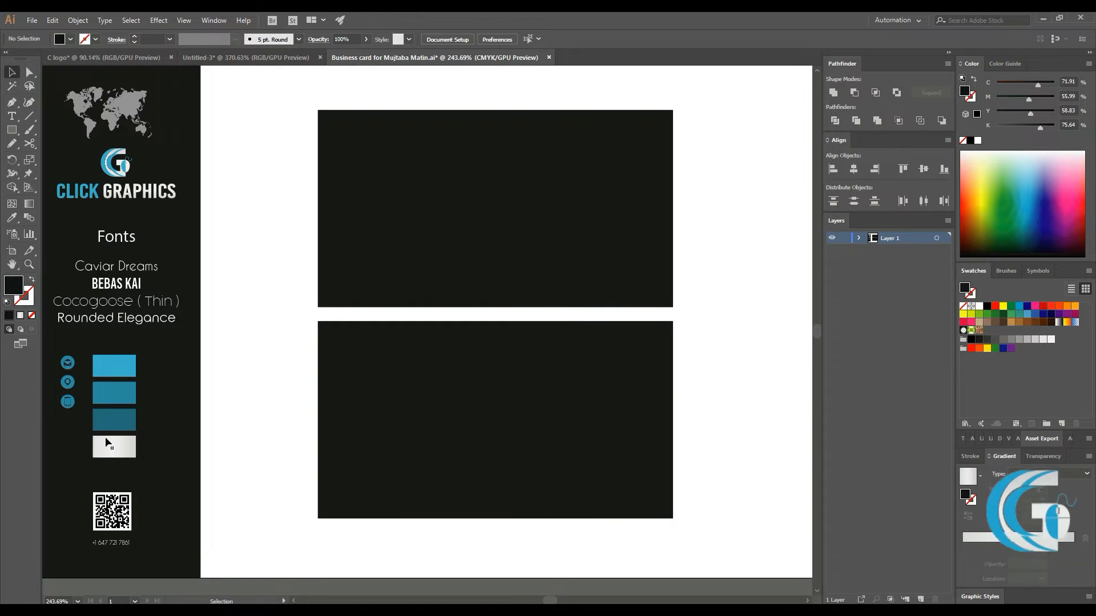
left_click(110, 367)
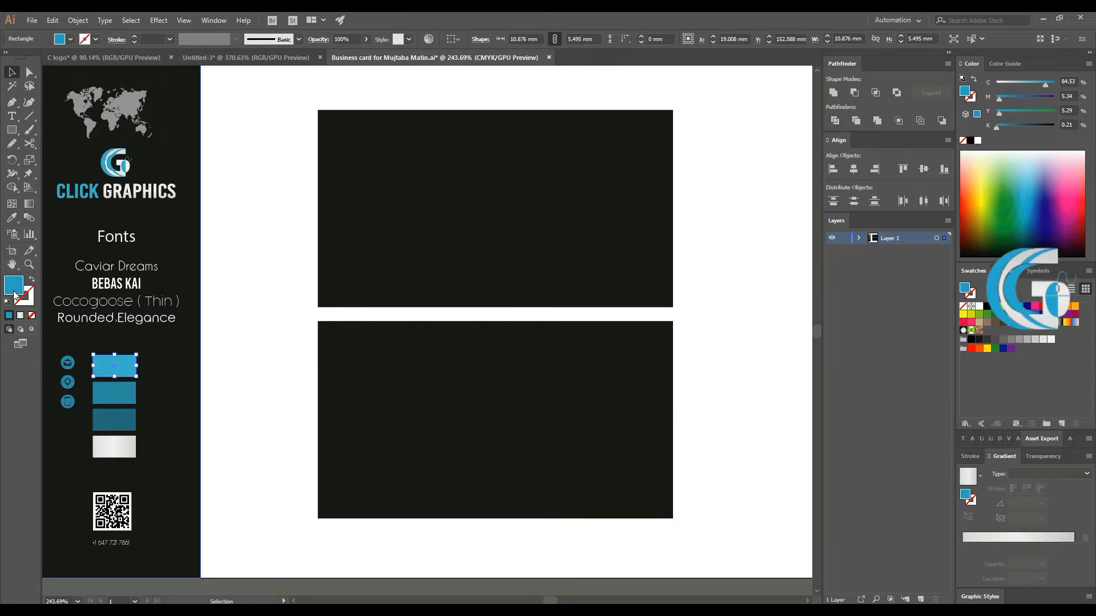
- Copy the hex code 2AA4C2 from the teal style-guide sample's colour settings
double_click(15, 294)
right_click(619, 377)
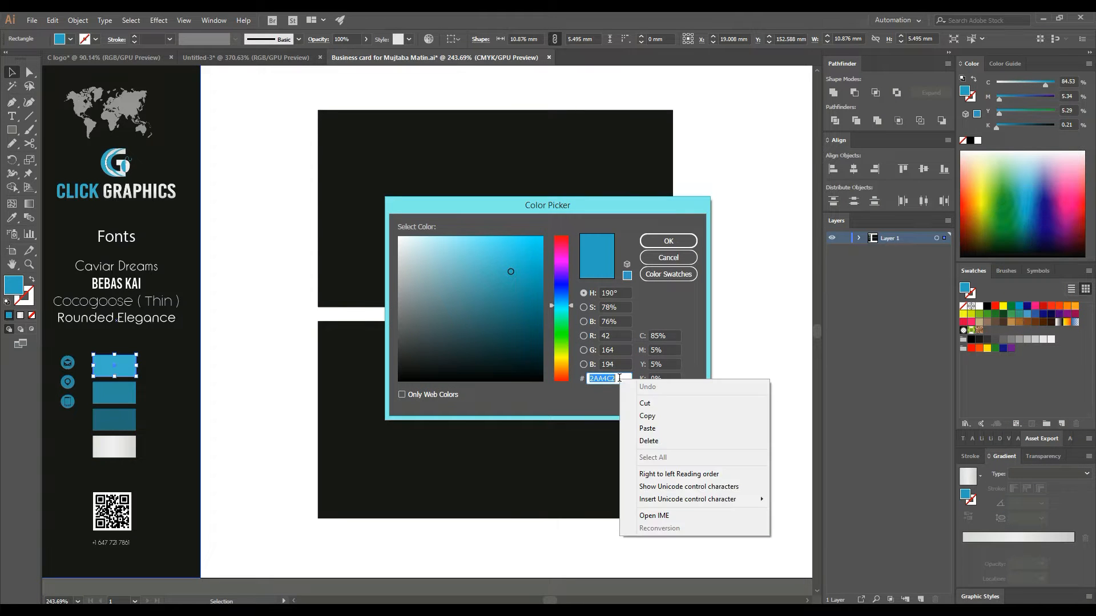
left_click(647, 415)
left_click(663, 239)
left_click(731, 289)
- Zoom in on the cards and draw a short line near the top card's lower-left edge
left_click(33, 265)
left_click_drag(369, 270, 595, 275)
left_click(13, 72)
scroll(92, 178, "up", 3)
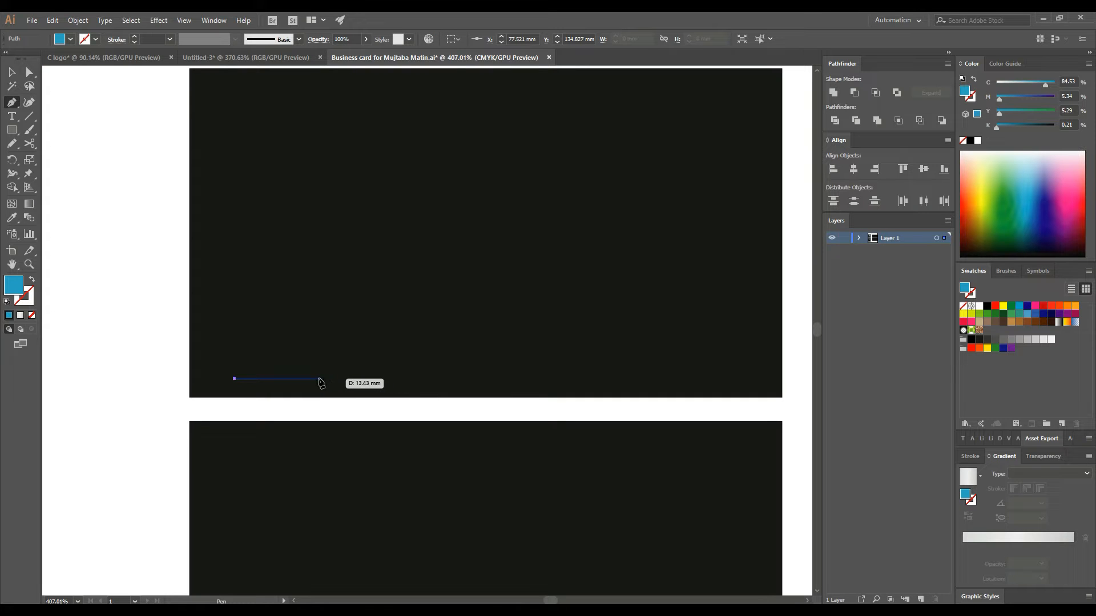
left_click(324, 379)
- Give the line a teal stroke by pasting hex 2AA4C2
left_click(13, 73)
left_click(308, 380)
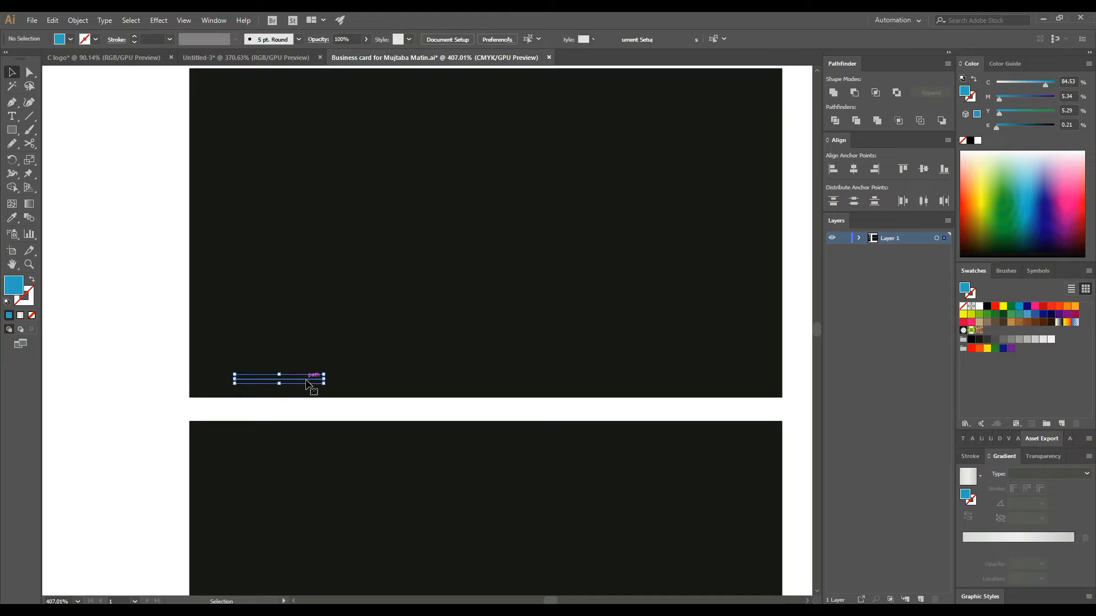
left_click(29, 300)
double_click(28, 300)
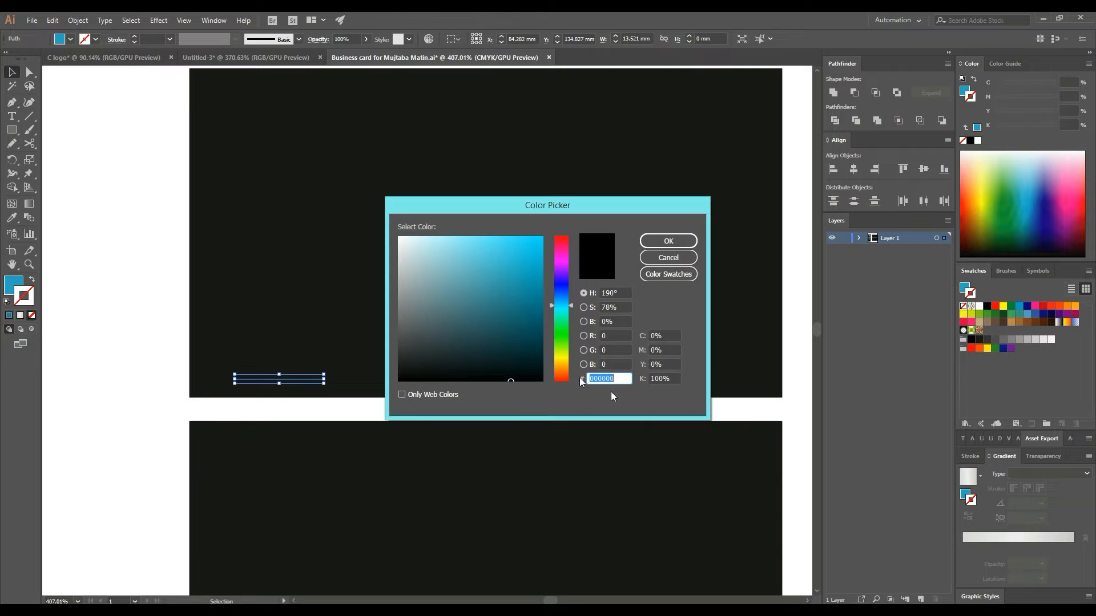
right_click(615, 379)
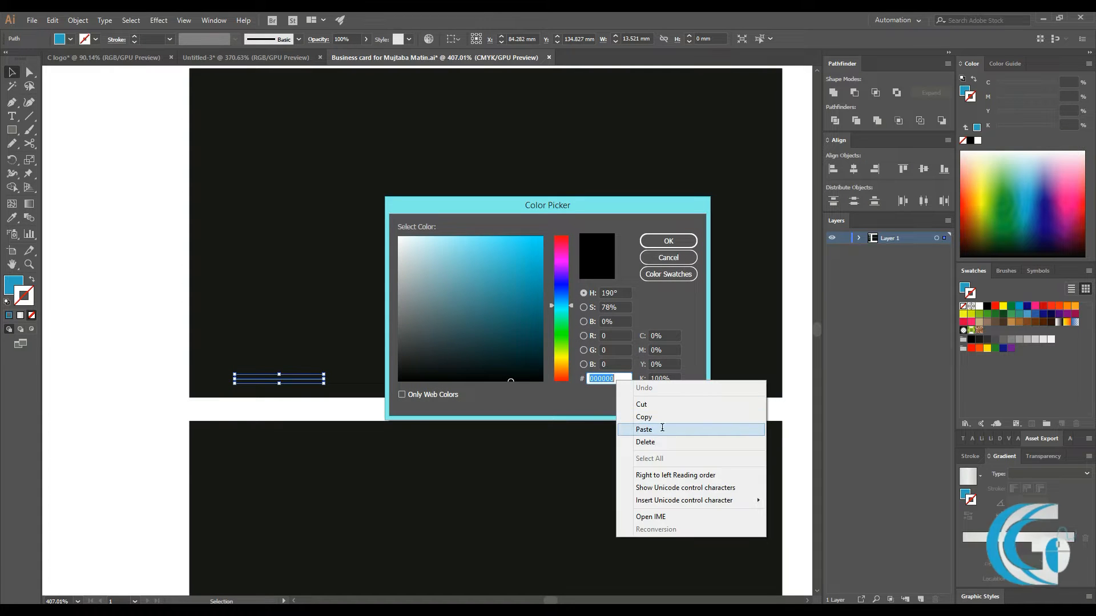
left_click(662, 428)
left_click(668, 240)
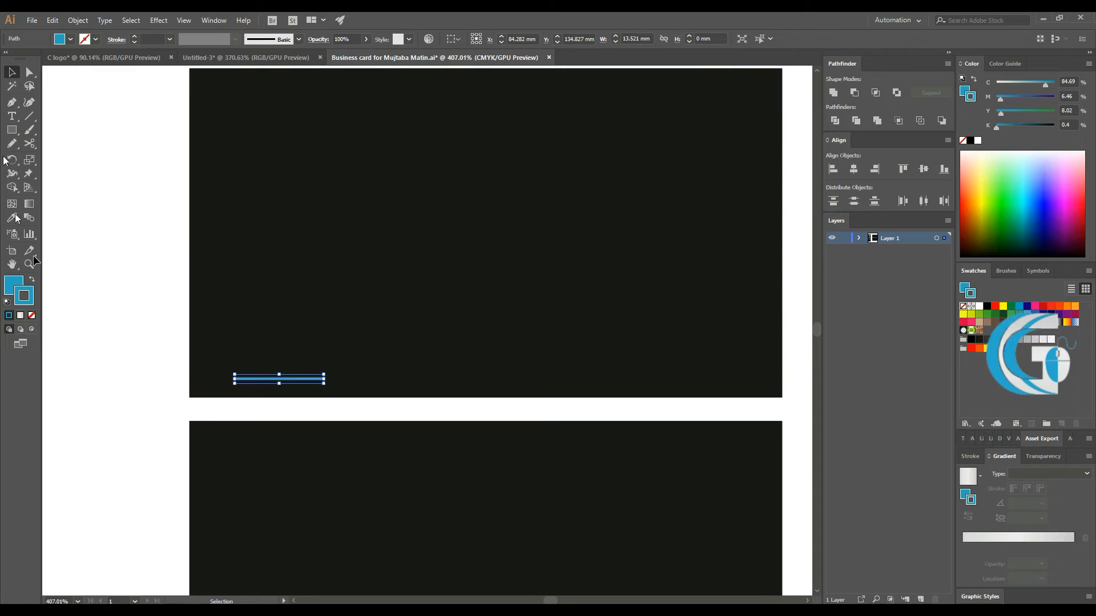
- Set the line's fill to None and its stroke weight to 0.5 pt
left_click(9, 283)
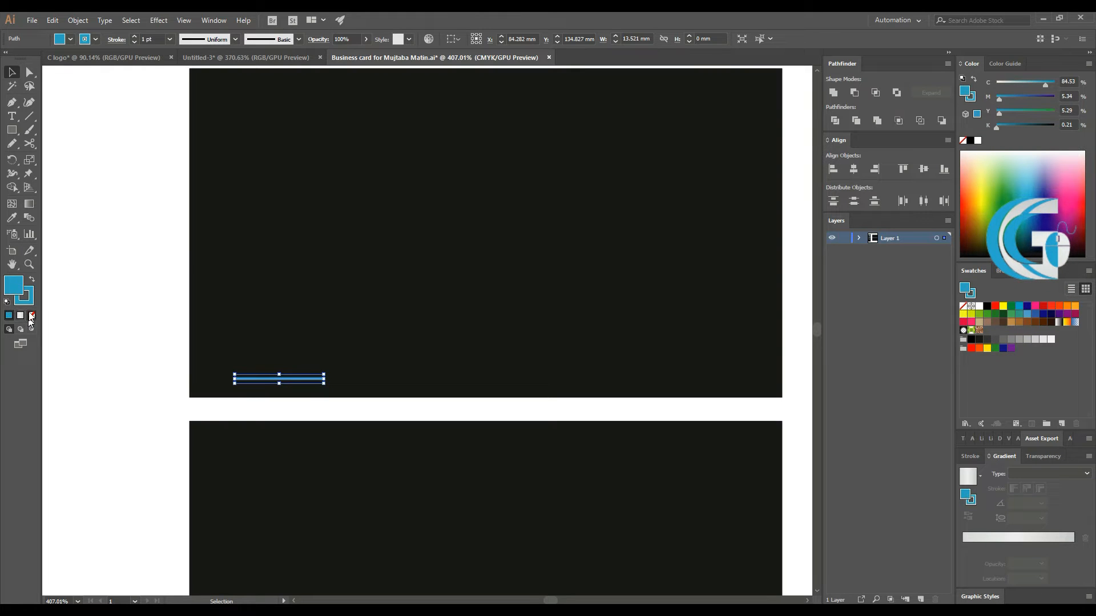
left_click(31, 316)
left_click(169, 39)
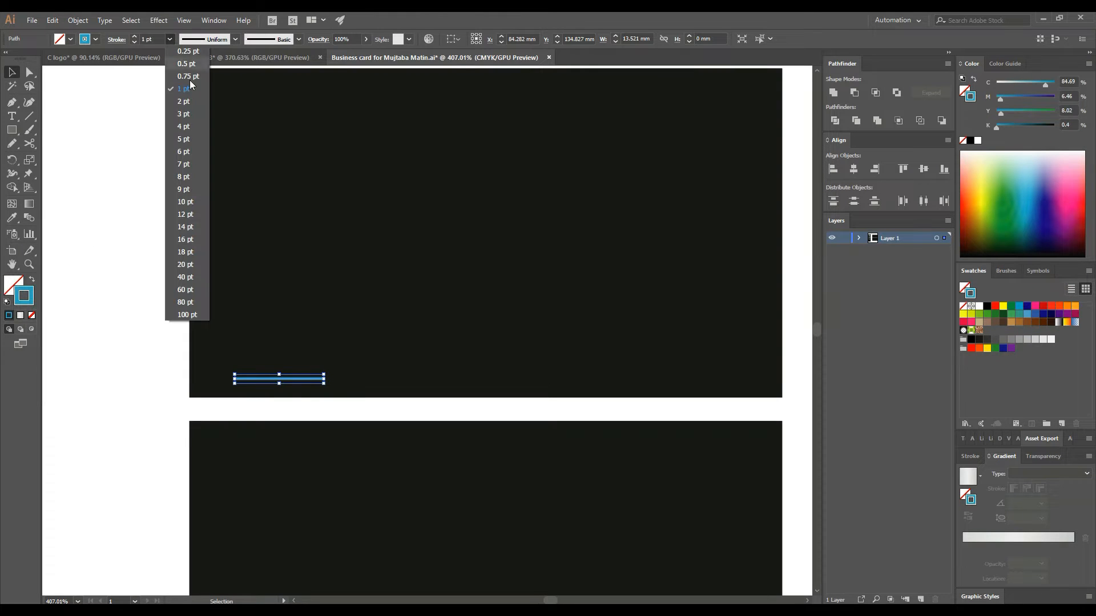
left_click(187, 64)
left_click(166, 358)
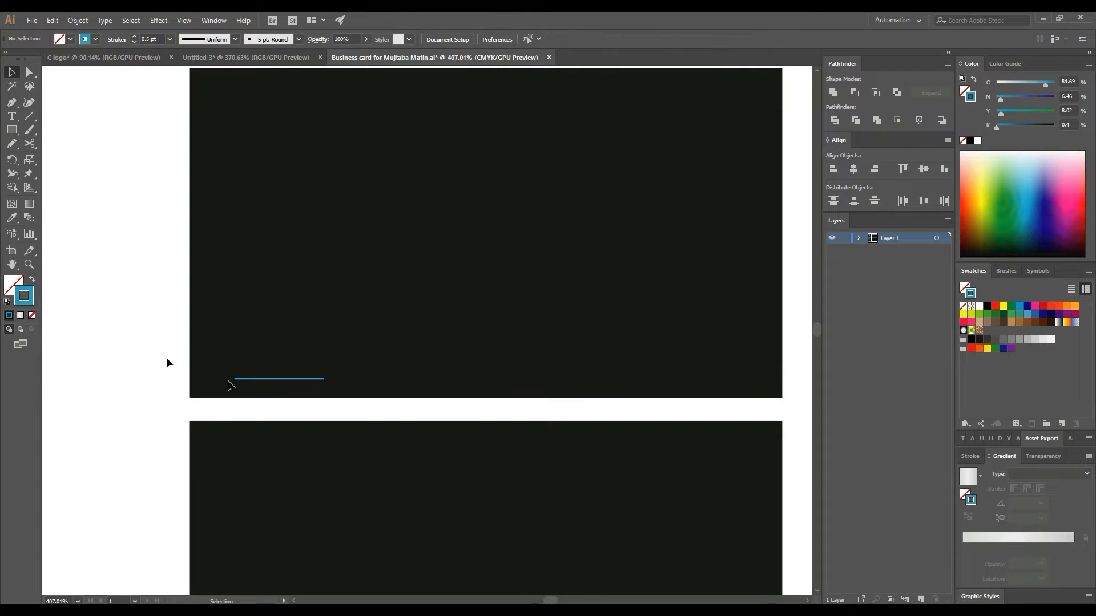
- Expand the teal line's fill and stroke into a shape with Object > Expand
left_click(296, 378)
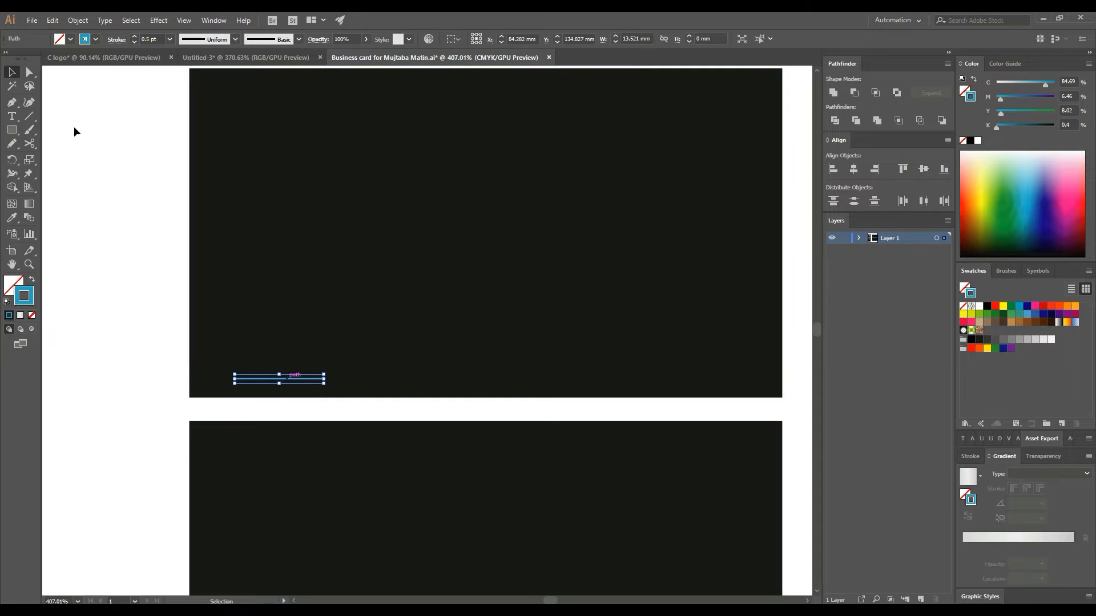
left_click(78, 20)
left_click(98, 142)
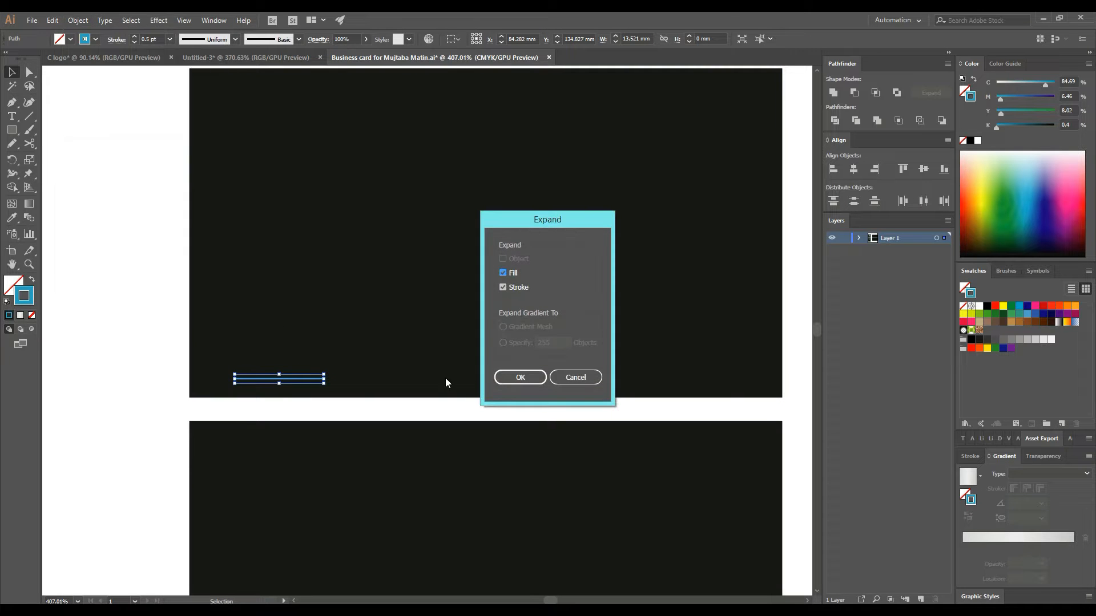
left_click(505, 377)
left_click(92, 278)
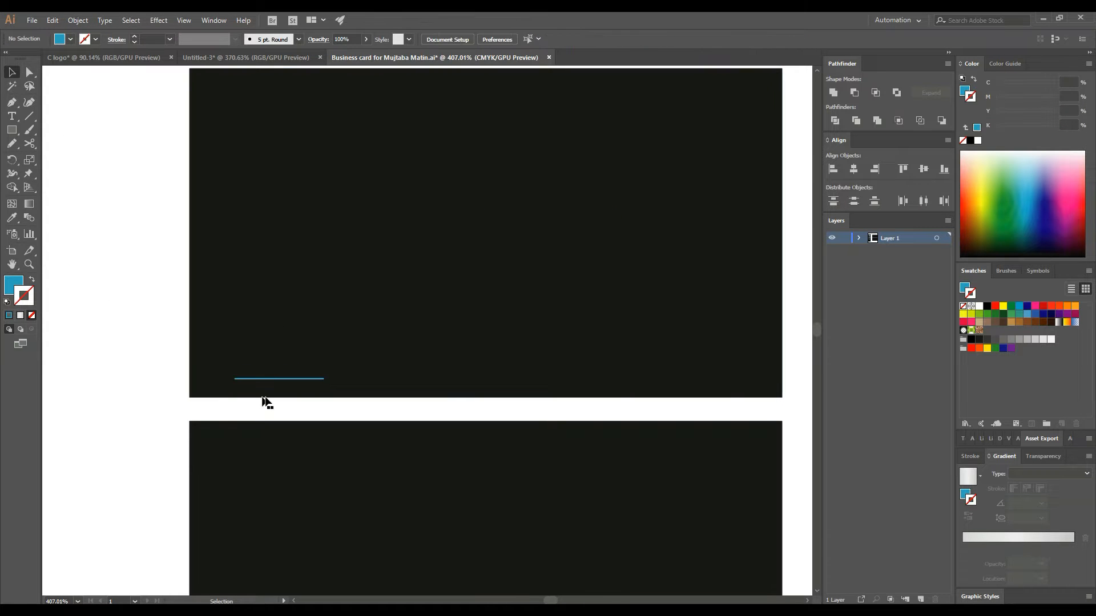
- Duplicate the teal line just below itself and group the pair into a double line
left_click_drag(320, 387, 320, 389)
left_click(132, 342)
left_click(308, 382)
right_click(294, 382)
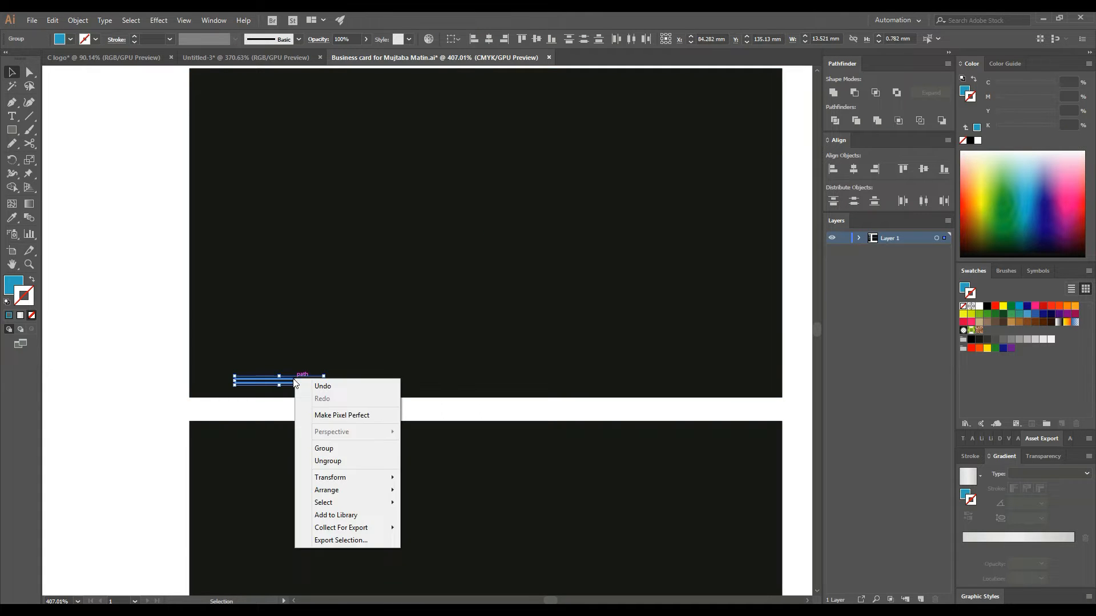
left_click(318, 448)
left_click(297, 402)
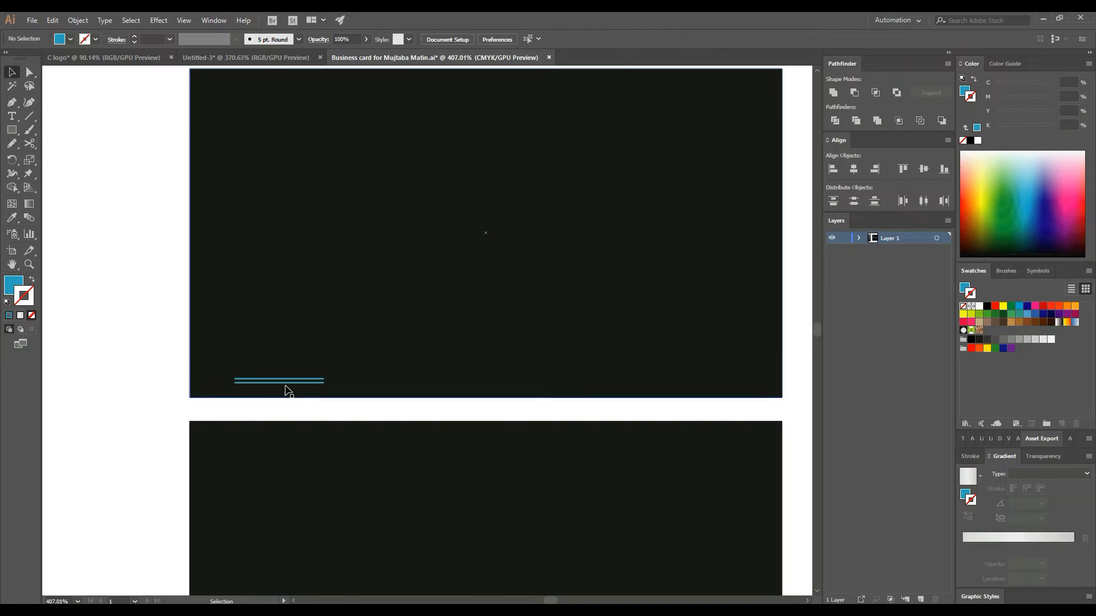
- Copy the double line to the card's lower right and recolour it with the logo's white
left_click_drag(285, 384, 654, 382)
left_click(98, 308)
key("ctrl+minus")
left_click_drag(166, 340, 267, 286)
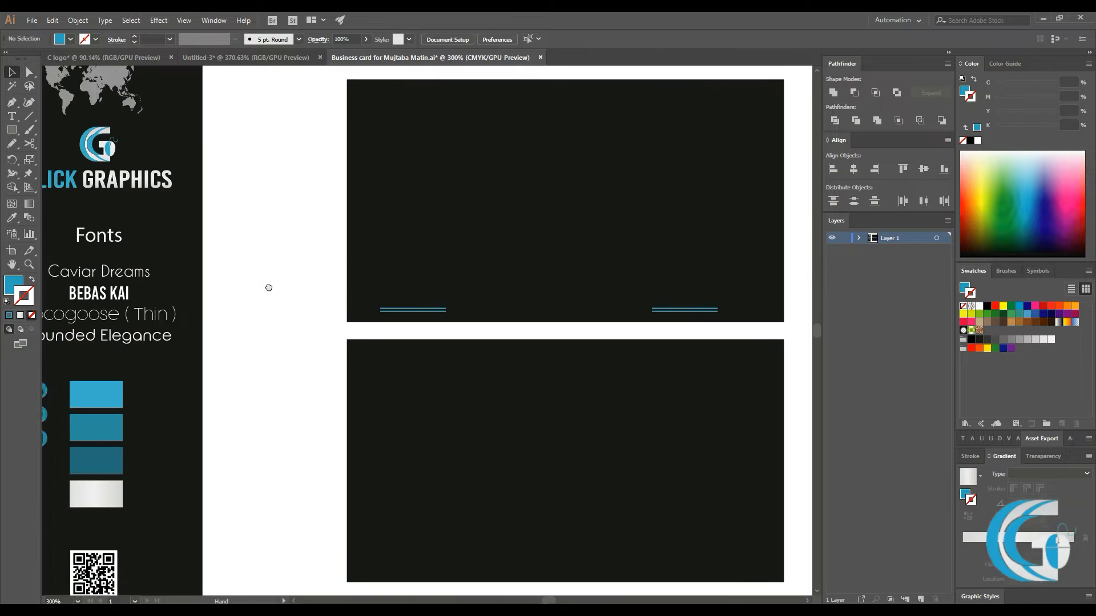
left_click(701, 311)
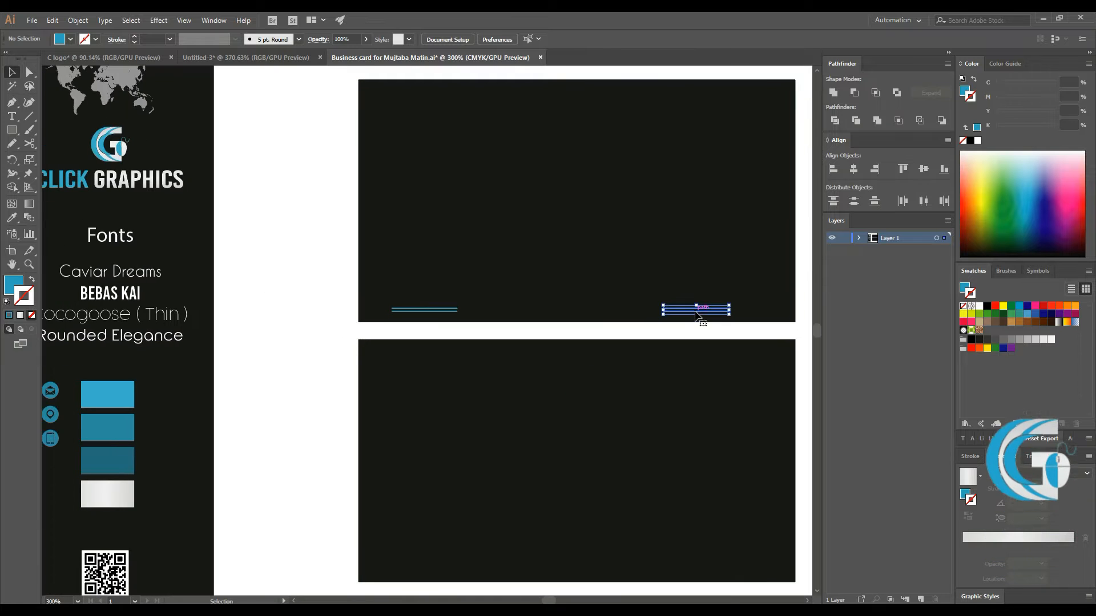
left_click(11, 217)
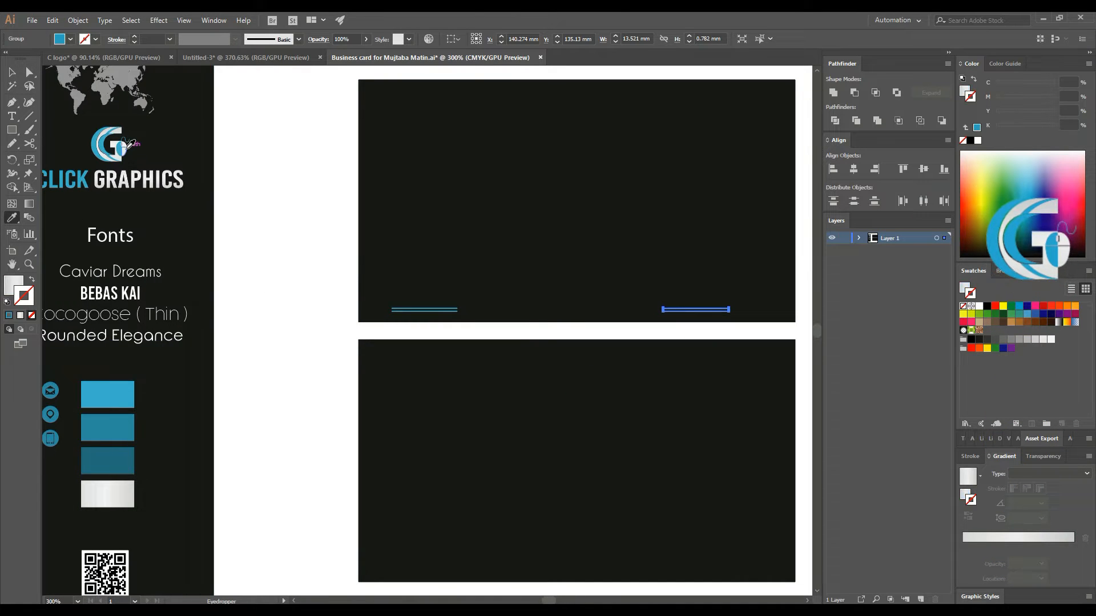
left_click(127, 147)
left_click(10, 74)
left_click(310, 164)
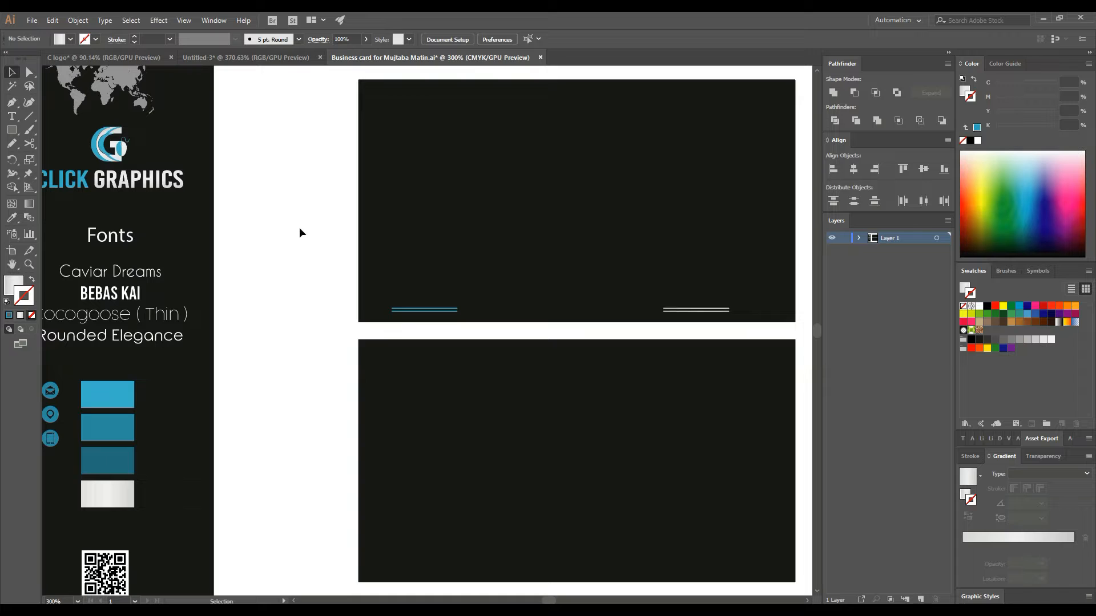
- Ungroup both double lines and regroup all four lines together
left_click(454, 310)
left_click(707, 311, "shift")
right_click(533, 240)
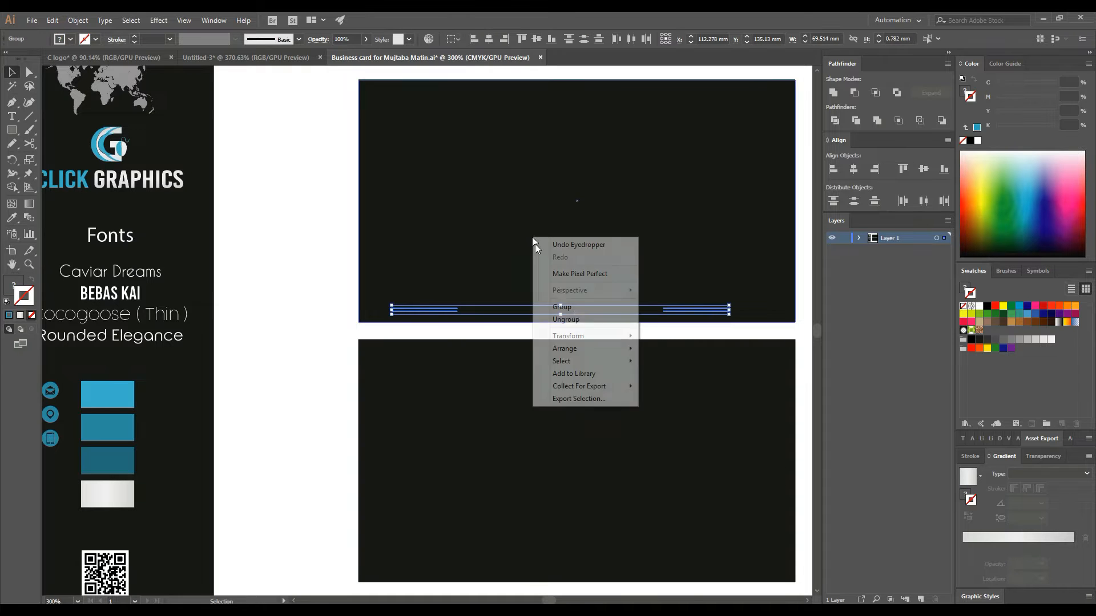
left_click(575, 318)
right_click(569, 313)
left_click(590, 381)
- Centre the lines horizontally on the top card and align both cards horizontally
left_click_drag(326, 239, 749, 320)
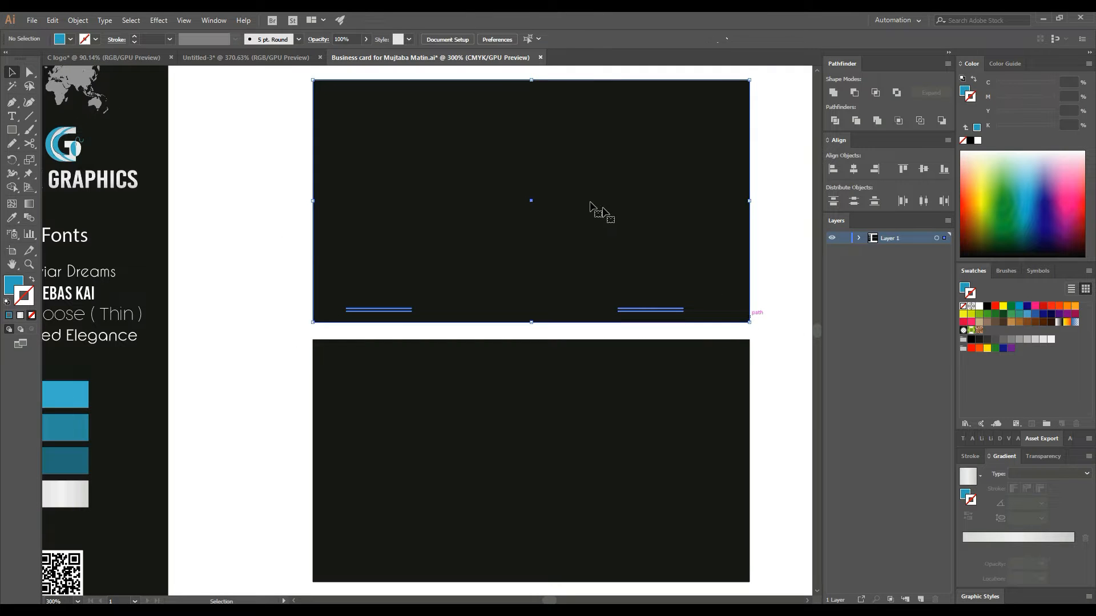
left_click(489, 38)
left_click_drag(273, 249, 767, 400)
left_click(488, 39)
left_click_drag(509, 162, 529, 155)
left_click(263, 179)
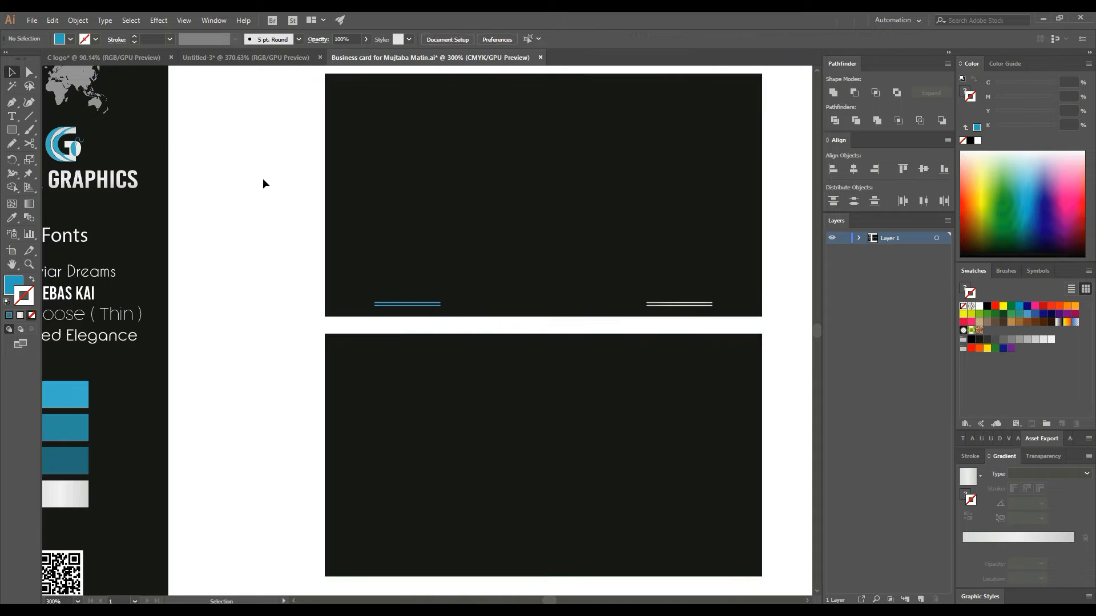
- Place the style guide's world map on the top card in front of it, enlarged to fill most of the card
left_click_drag(199, 115, 243, 142)
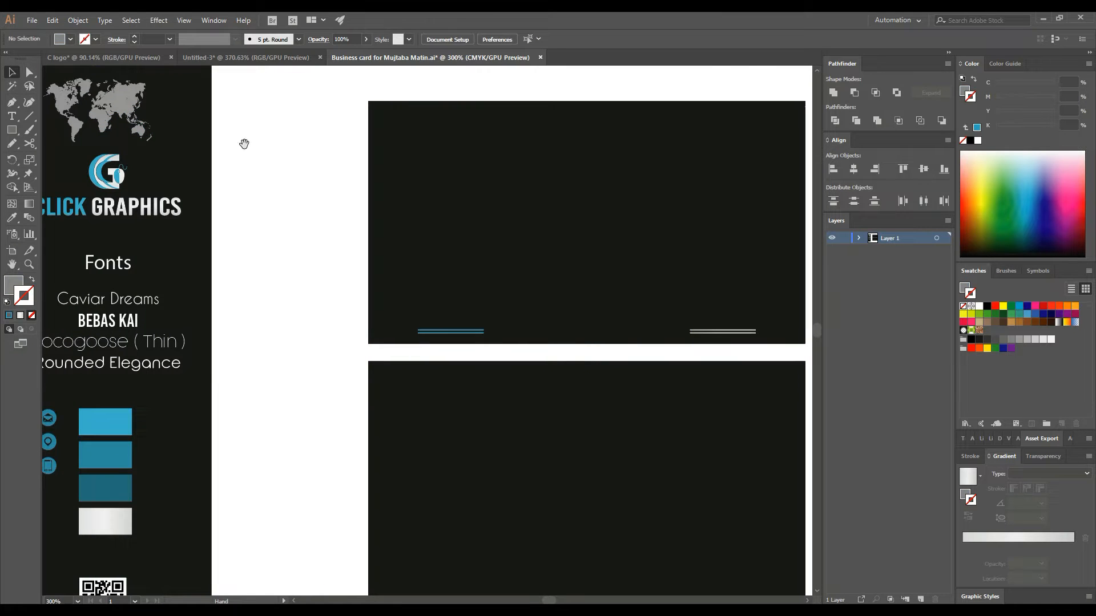
left_click_drag(127, 109, 616, 228)
left_click_drag(242, 272, 221, 273)
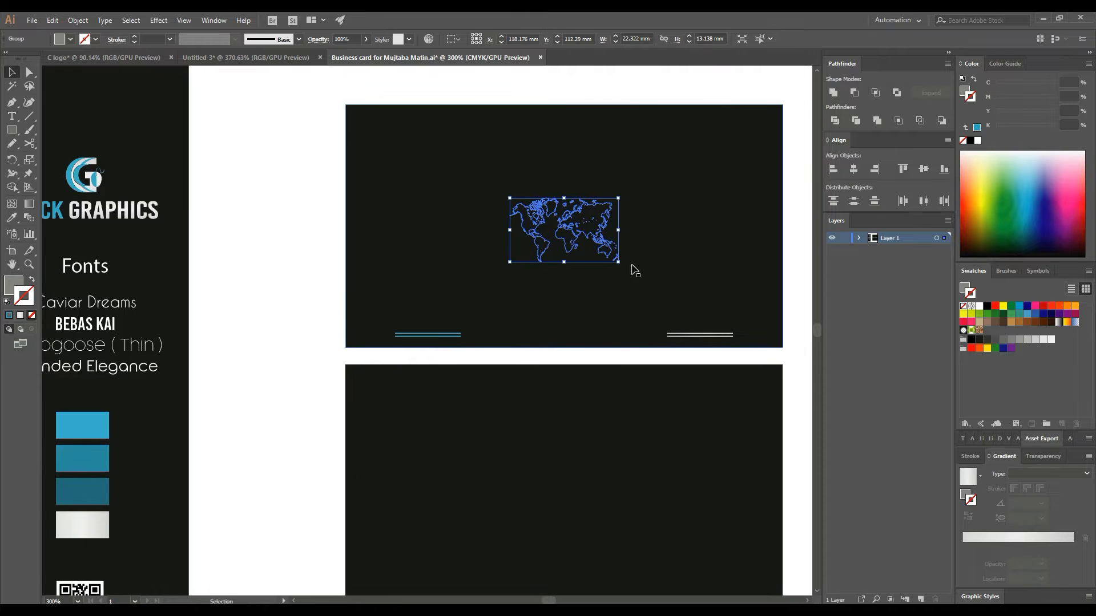
right_click(632, 266)
mouse_move(679, 389)
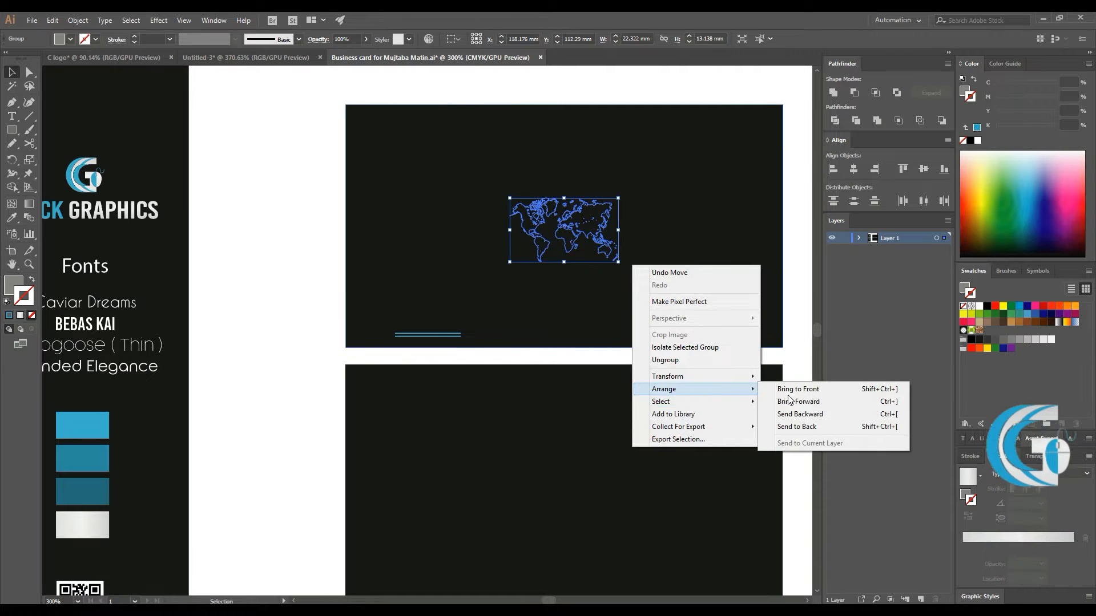
left_click(799, 389)
left_click(406, 232)
left_click(602, 234)
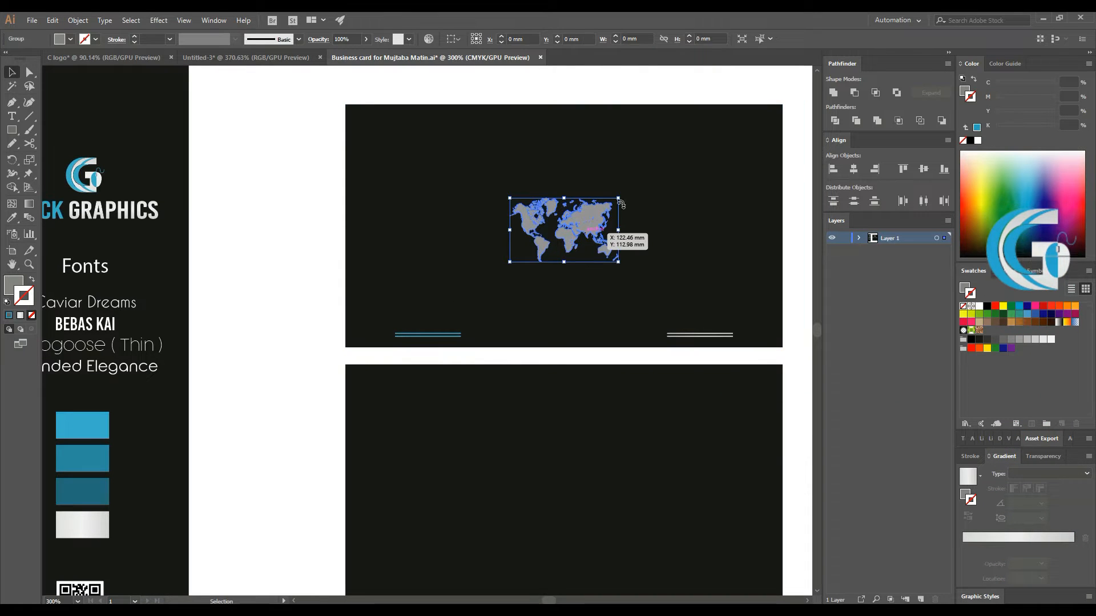
left_click_drag(619, 200, 701, 177)
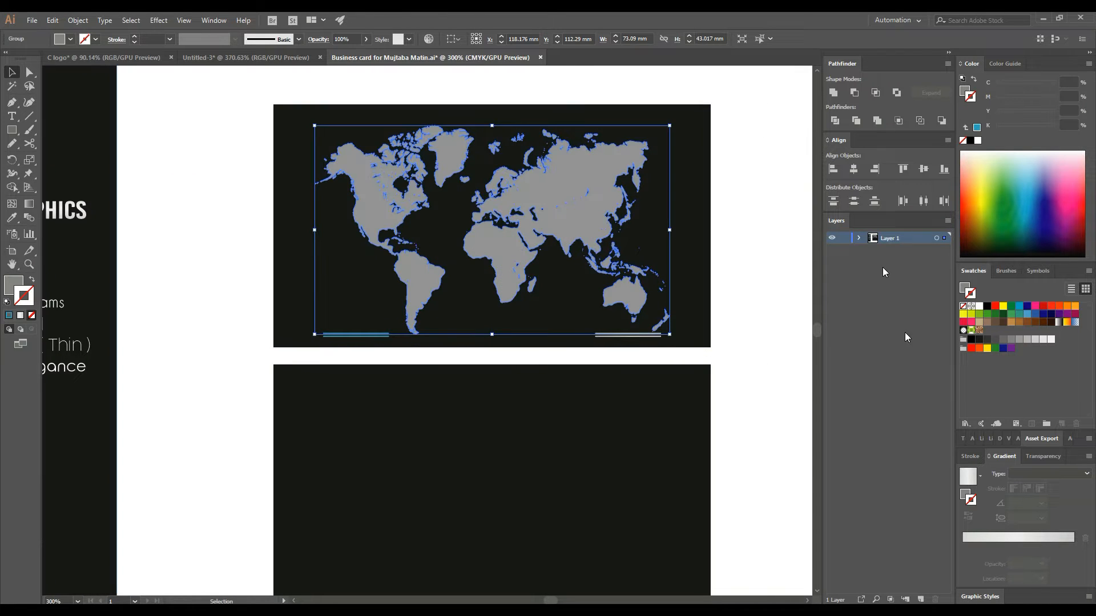
- Lower the world map's opacity to 6% so it becomes a faint background
left_click(1043, 456)
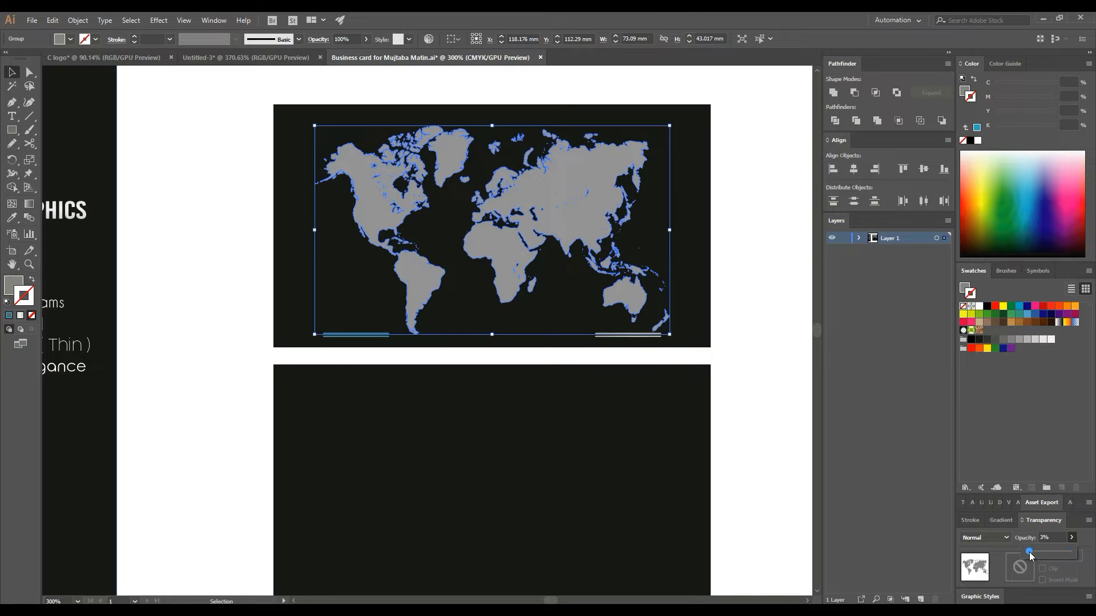
left_click_drag(1029, 553, 1028, 553)
left_click(1051, 537)
left_click(779, 330)
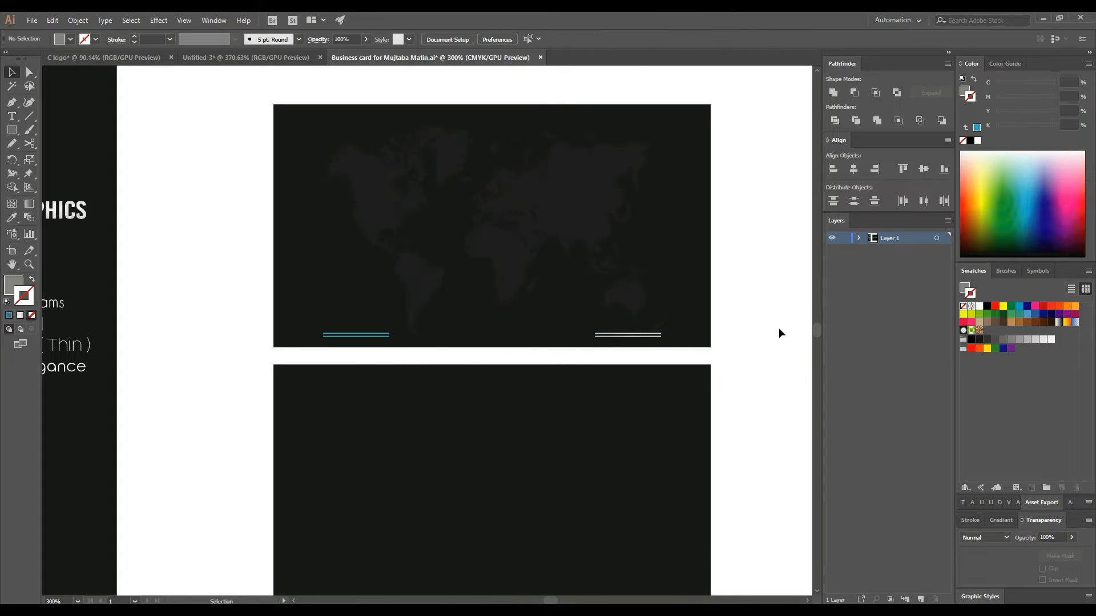
left_click_drag(201, 237, 239, 232)
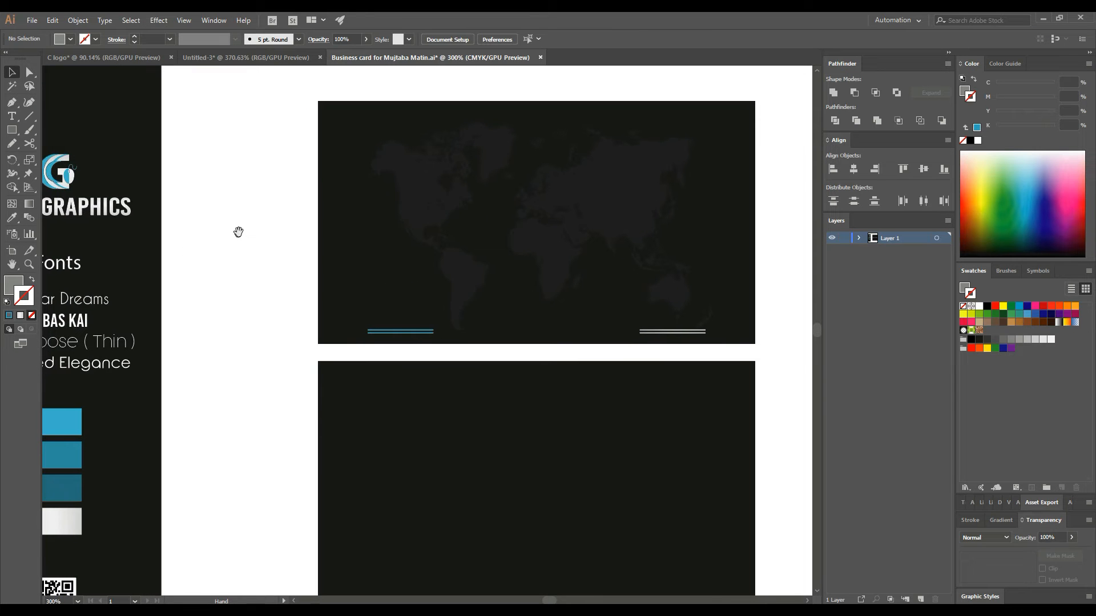
- Place the CLICK GRAPHICS logo on the top card and bring it in front of the map
left_click_drag(66, 178, 543, 205)
right_click(543, 203)
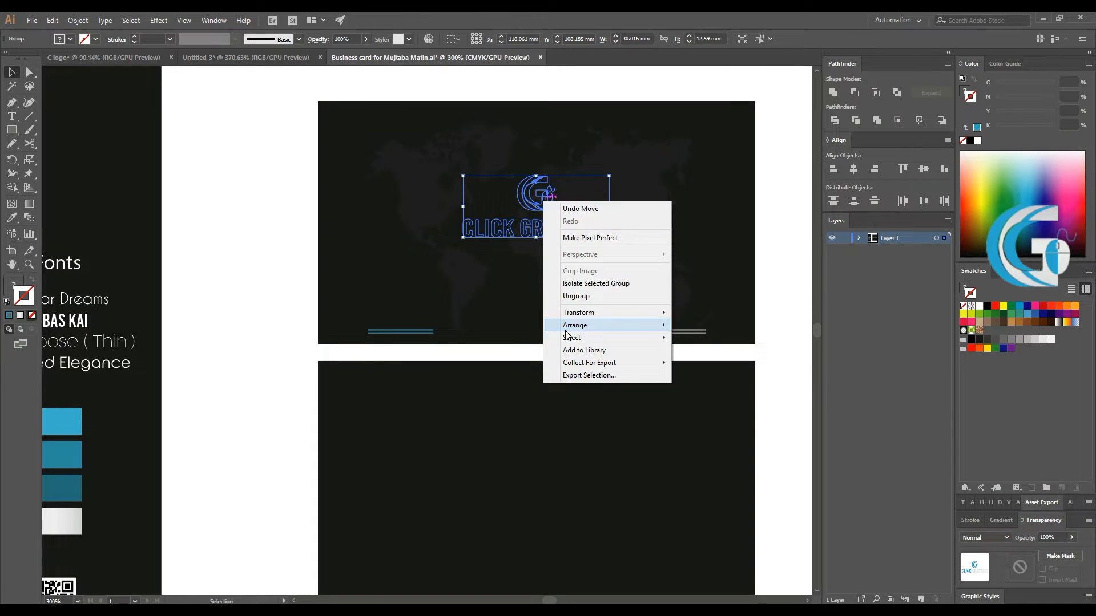
mouse_move(628, 325)
left_click(717, 337)
left_click(253, 258)
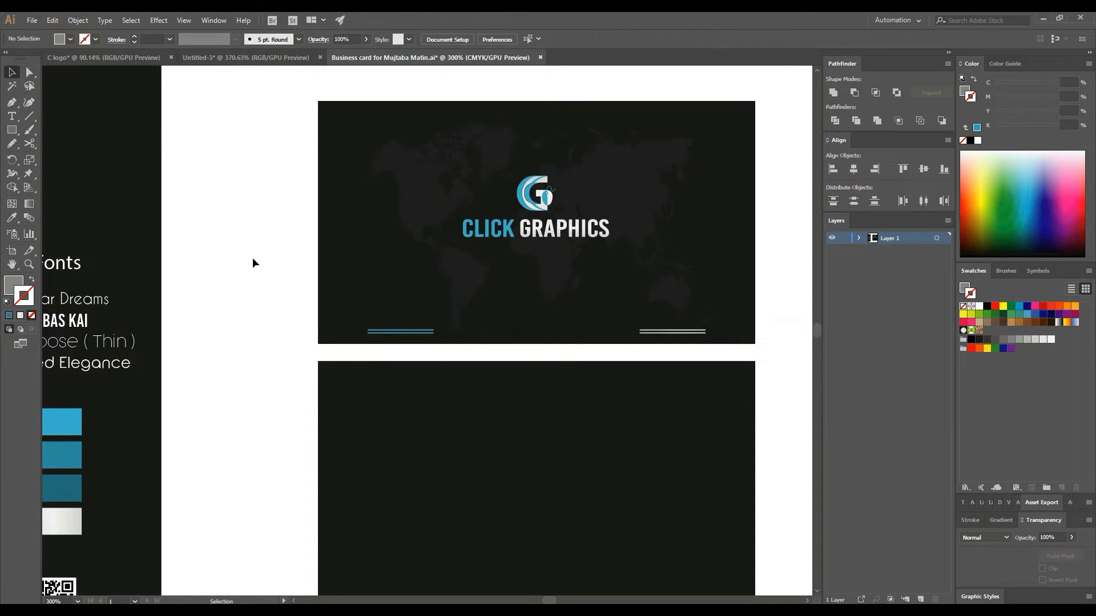
left_click_drag(239, 166, 769, 335)
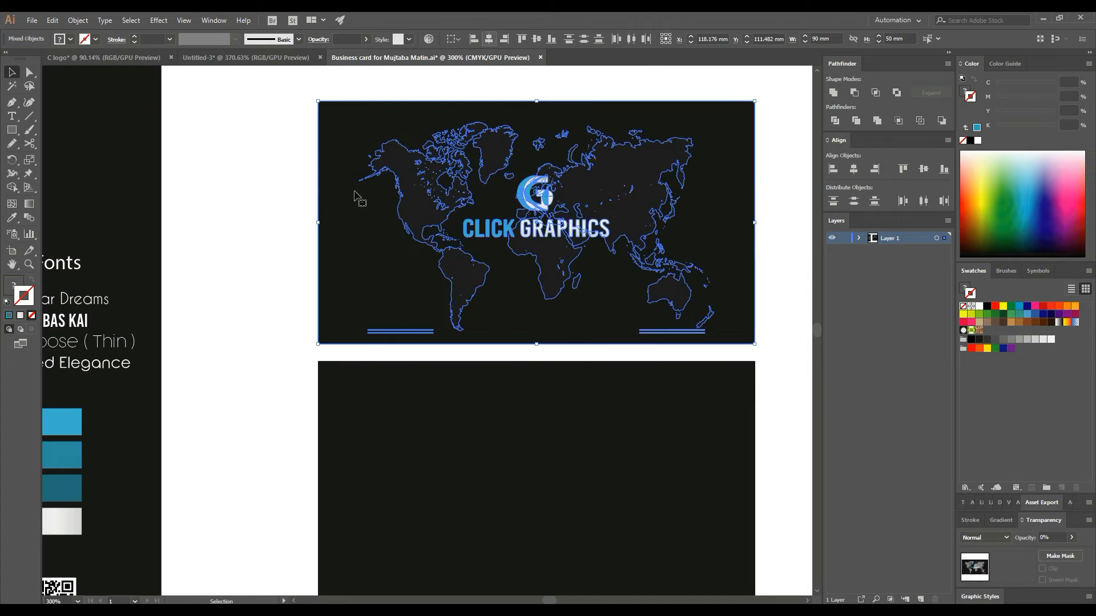
left_click(278, 154)
- Enter the logo group and enlarge the G icon slightly
left_click(548, 201)
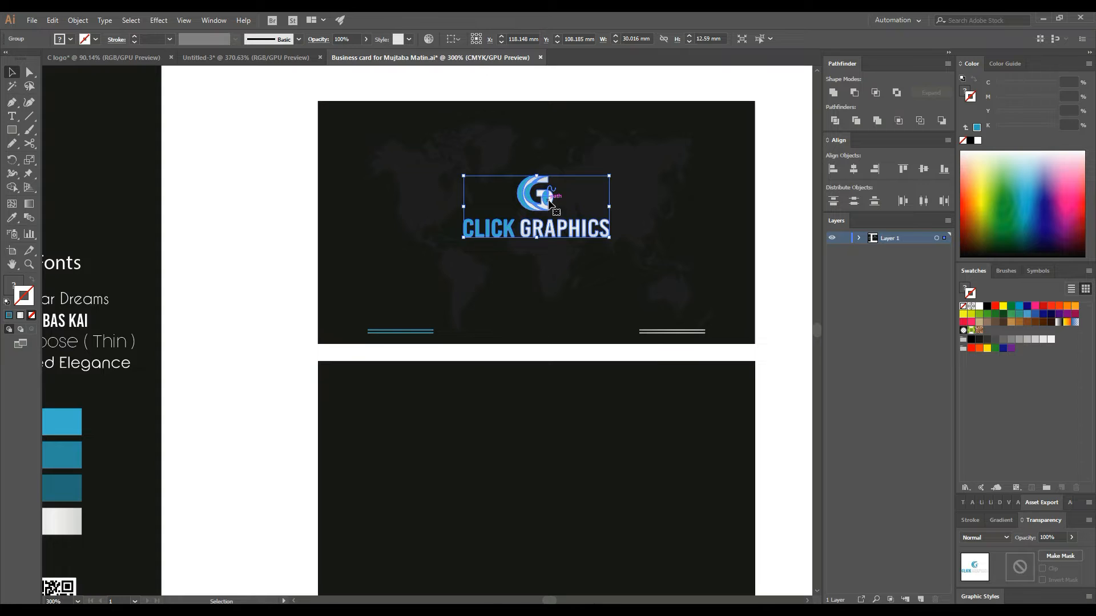
double_click(548, 202)
mouse_move(548, 201)
left_mouse_down()
mouse_move(511, 183)
mouse_move(529, 191)
left_mouse_up()
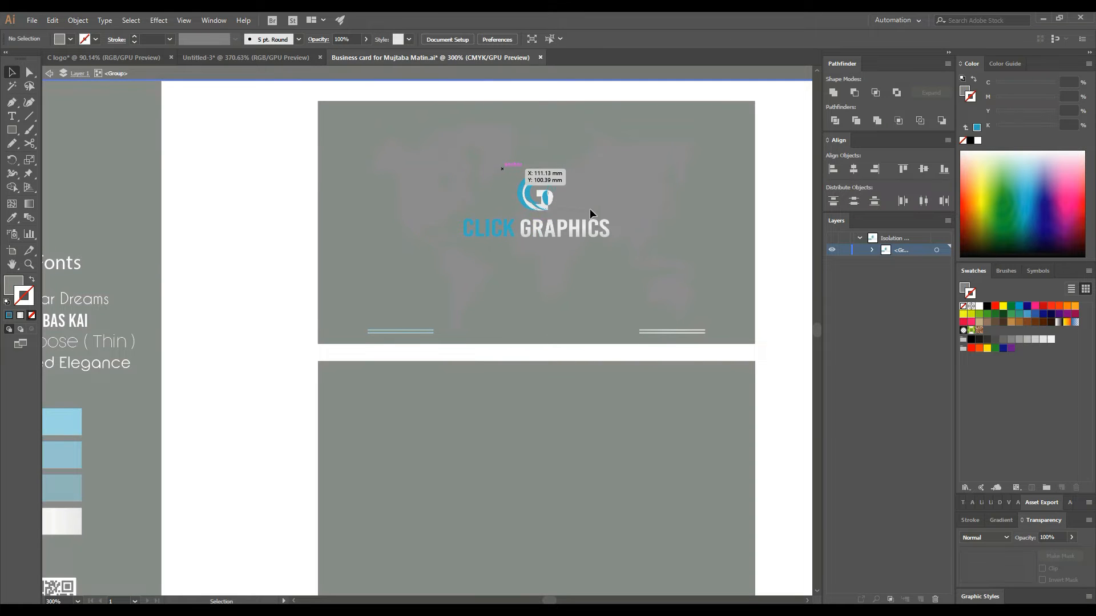
left_click_drag(590, 214, 589, 212)
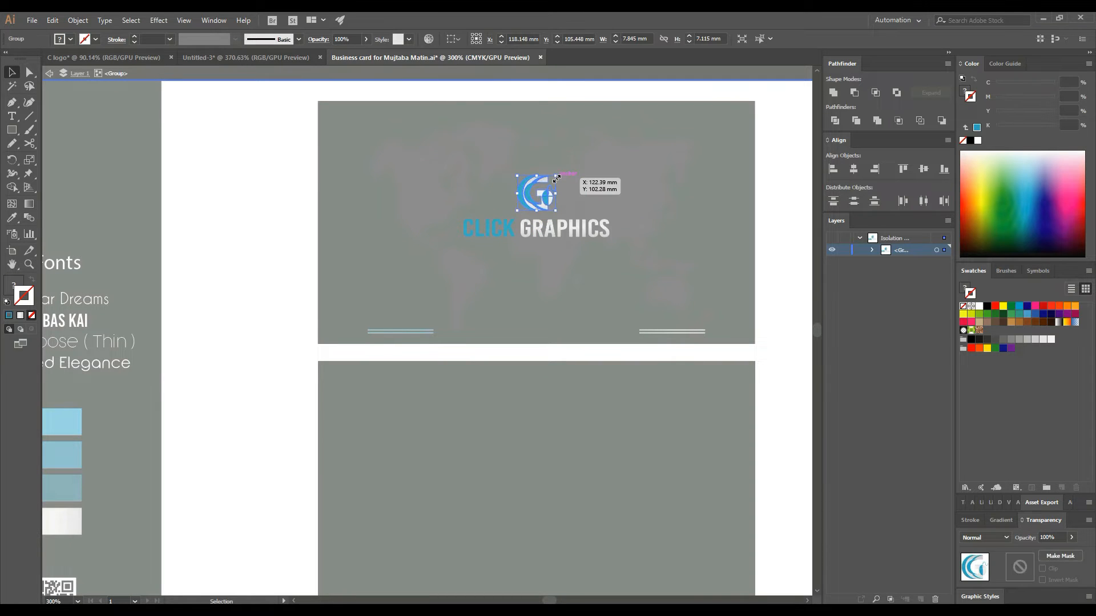
left_click_drag(556, 179, 569, 174)
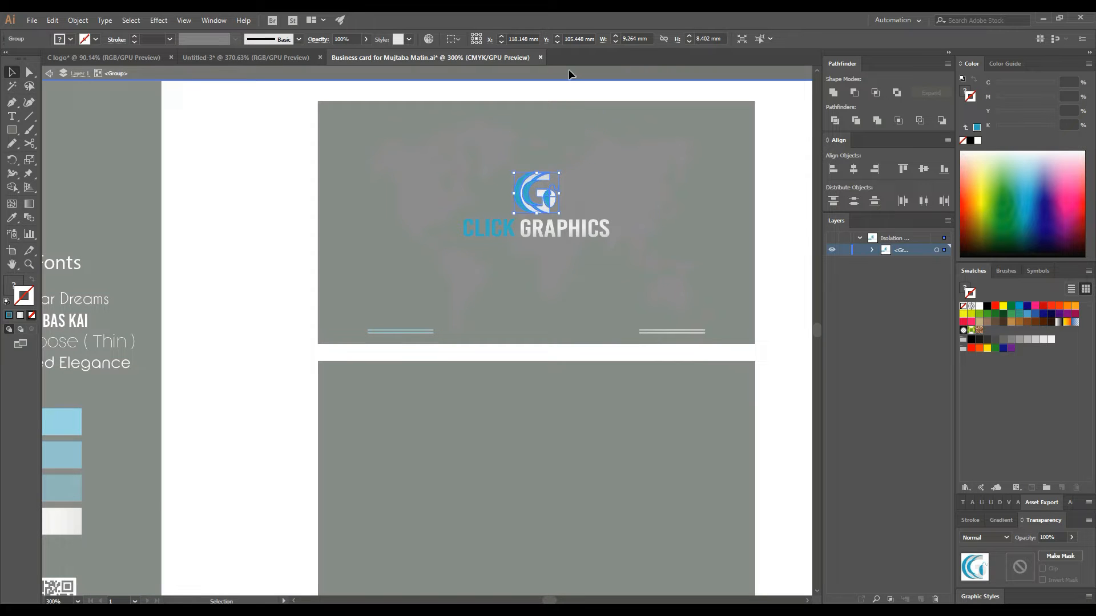
left_click(568, 69)
left_click(560, 83)
- Re-enter the logo group to select the CLICK GRAPHICS lettering, then exit the group
left_click(572, 240)
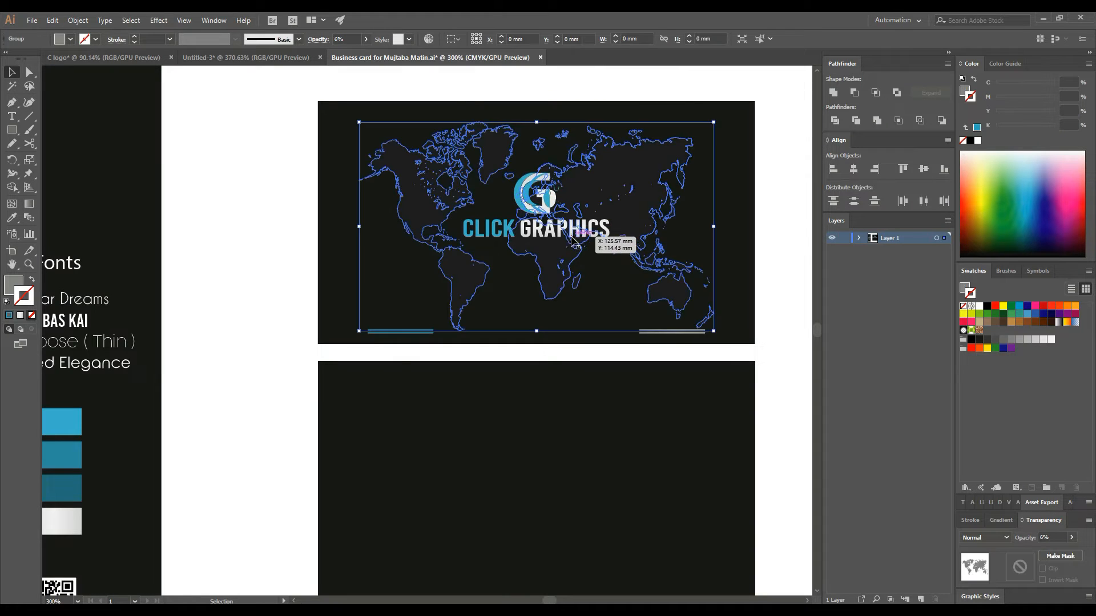
double_click(572, 240)
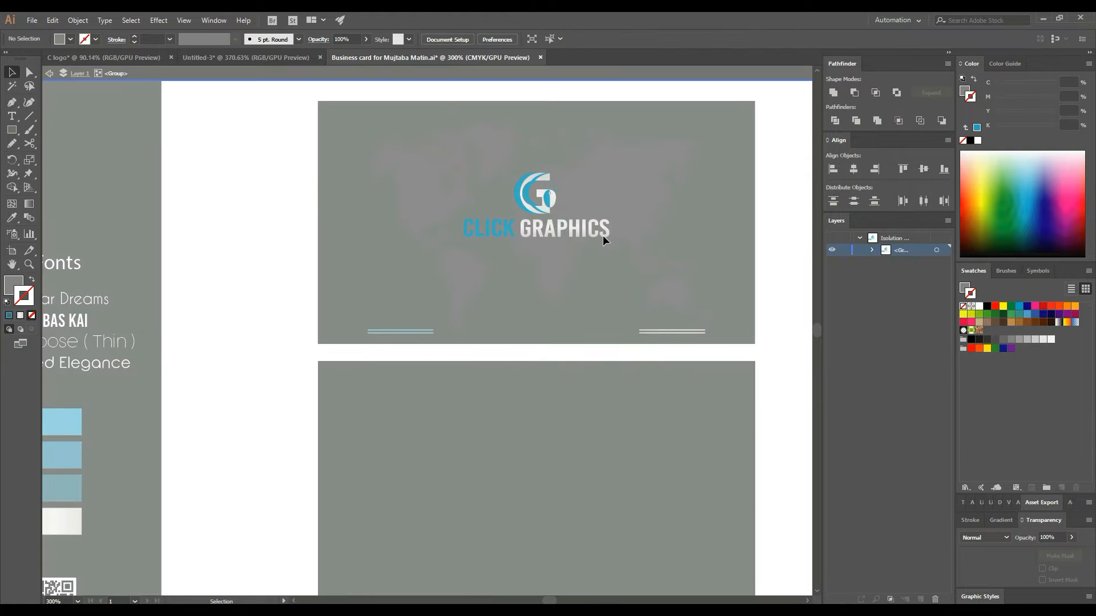
key("ctrl+a")
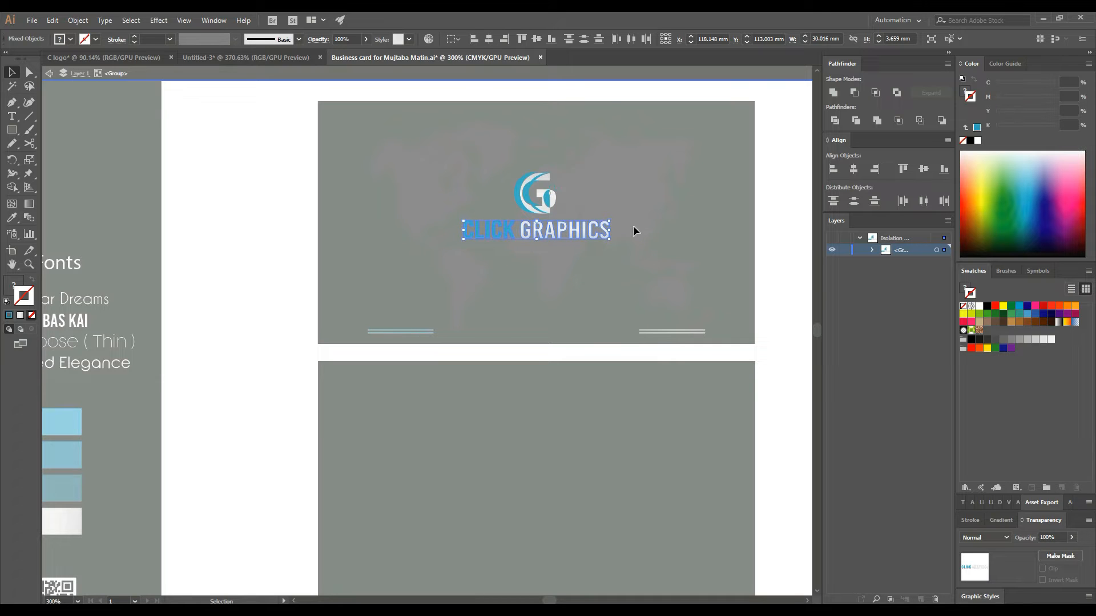
left_click(614, 80)
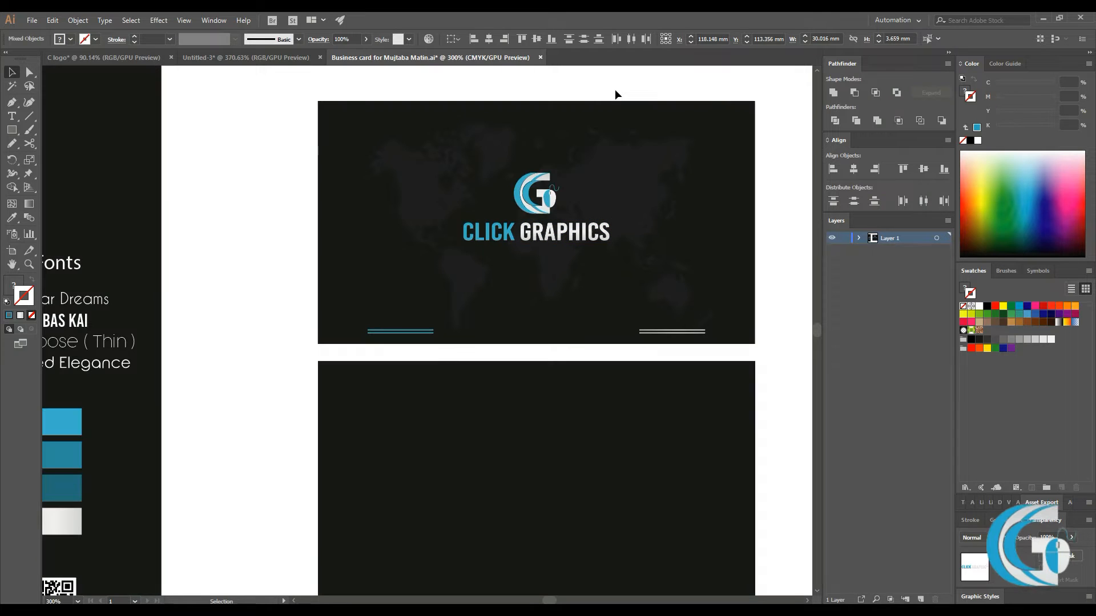
- Zoom in on the logo and start a white text line below it
left_click(12, 115)
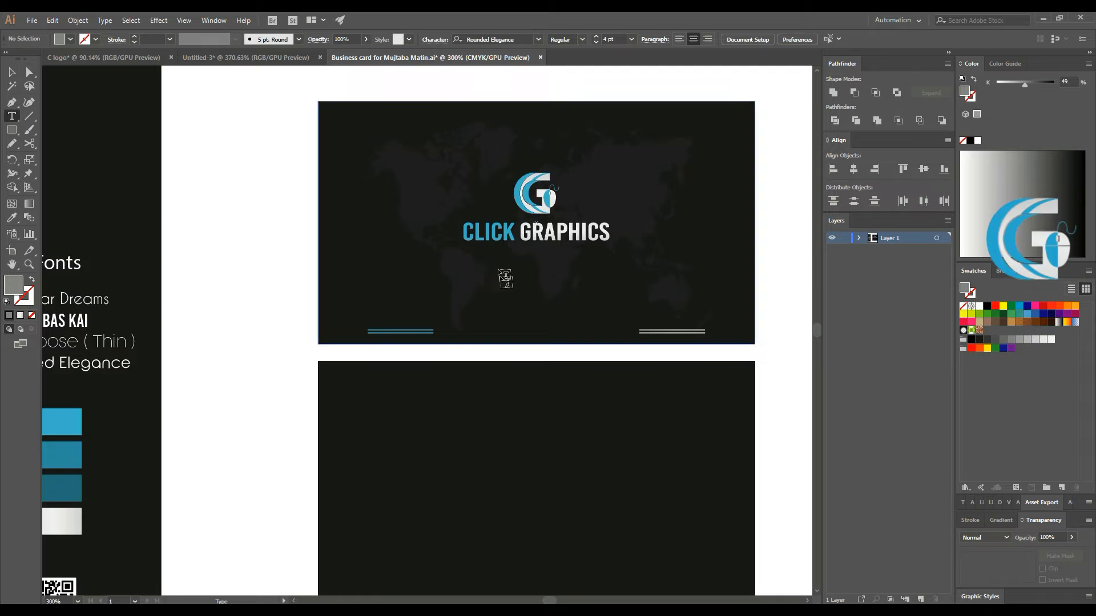
left_click(29, 263)
left_click_drag(571, 246, 641, 303)
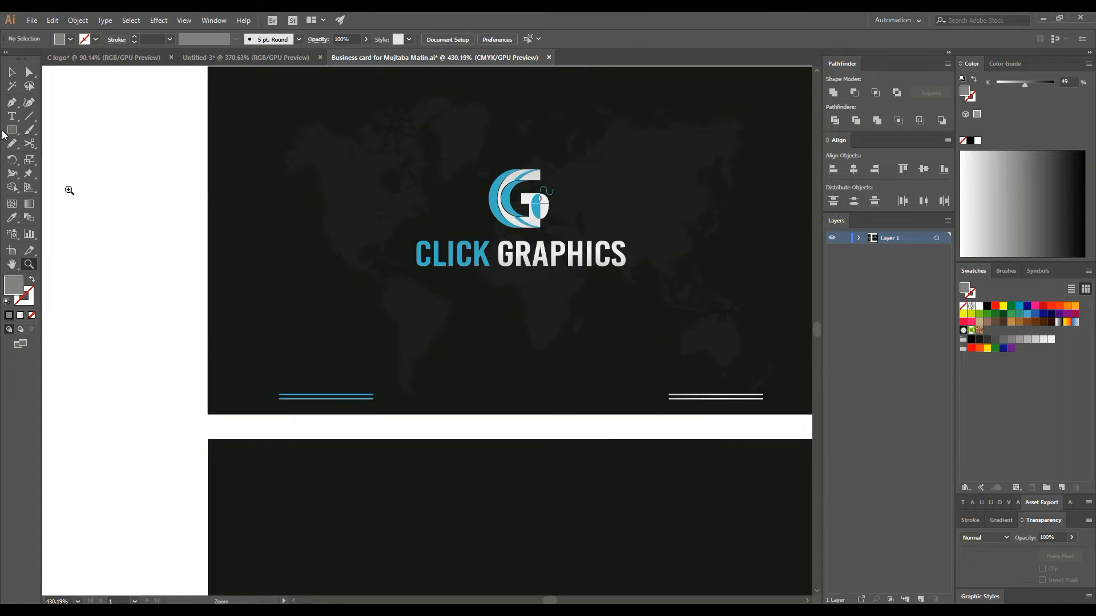
left_click(16, 120)
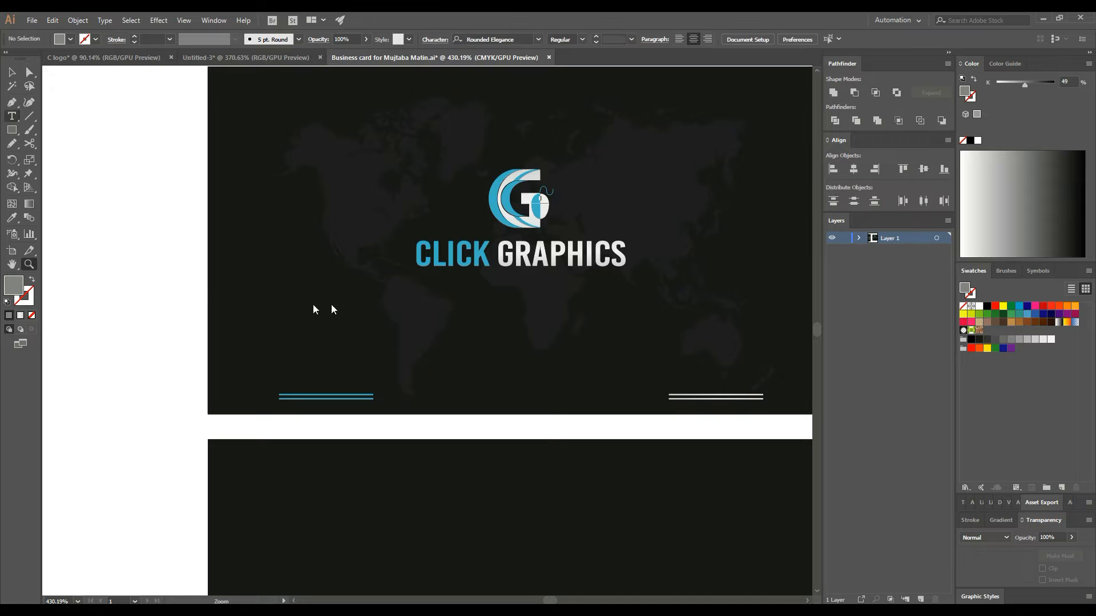
left_click(442, 371)
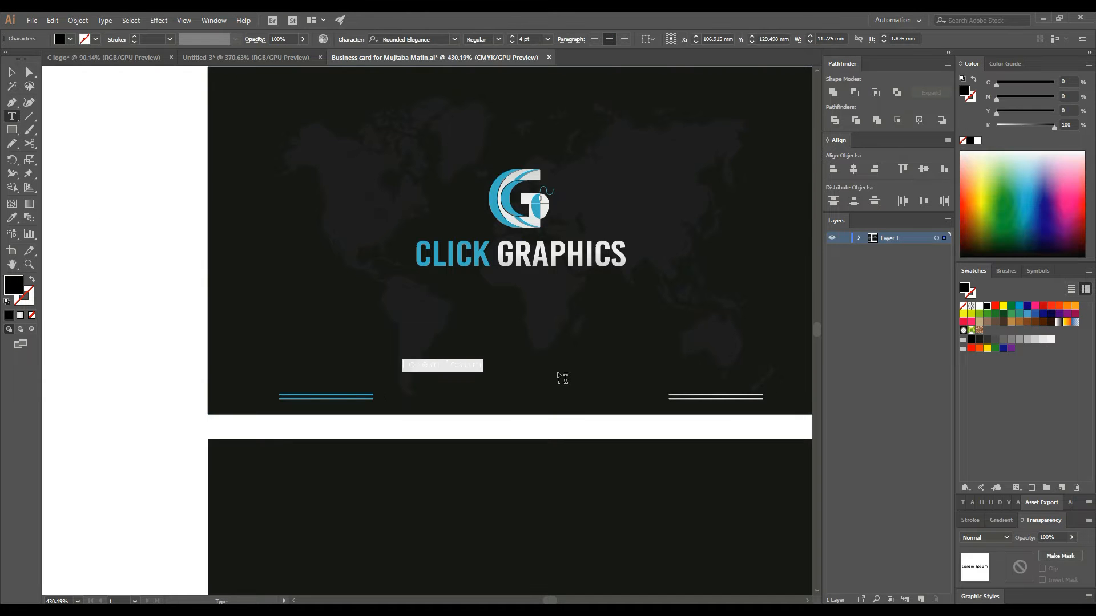
double_click(17, 293)
left_click_drag(433, 268, 399, 237)
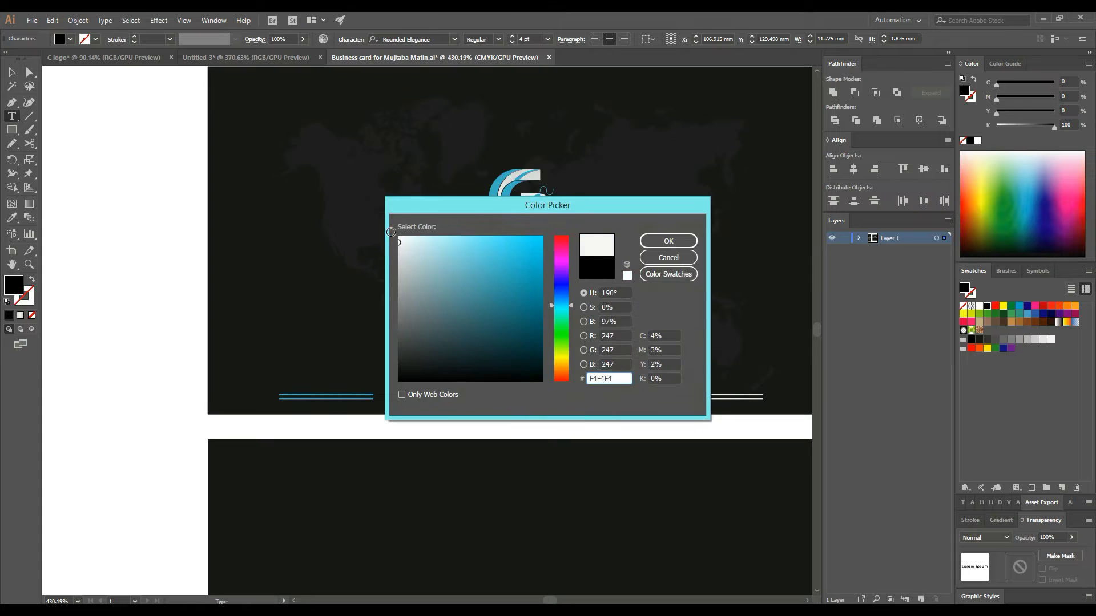
left_click(668, 241)
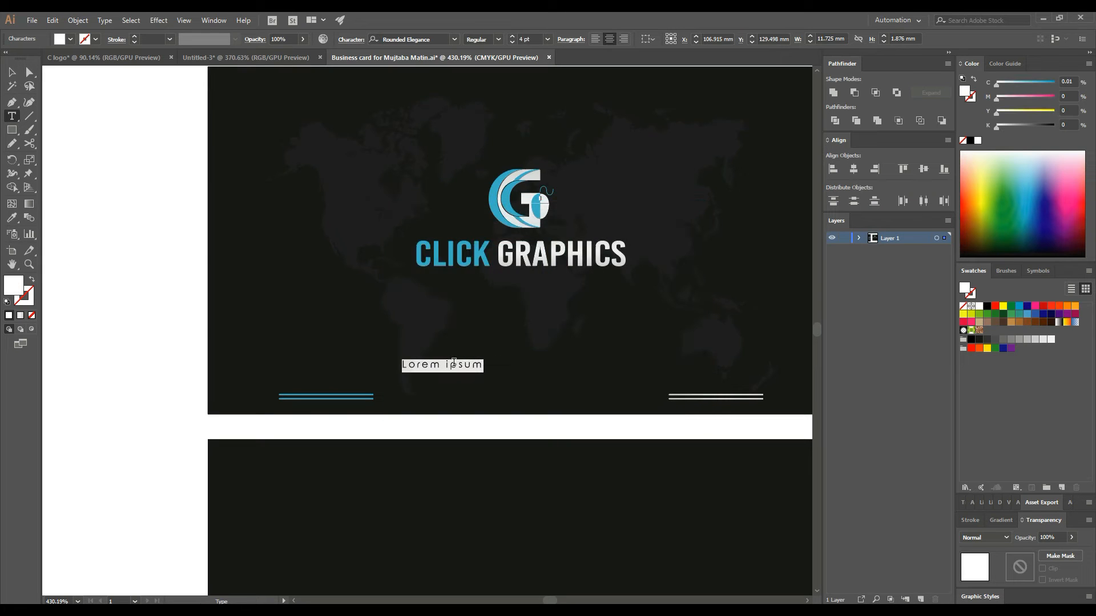
- Type the tagline 'A Mint of creativity', set it to All Caps and move it beneath CLICK GRAPHICS
type("A")
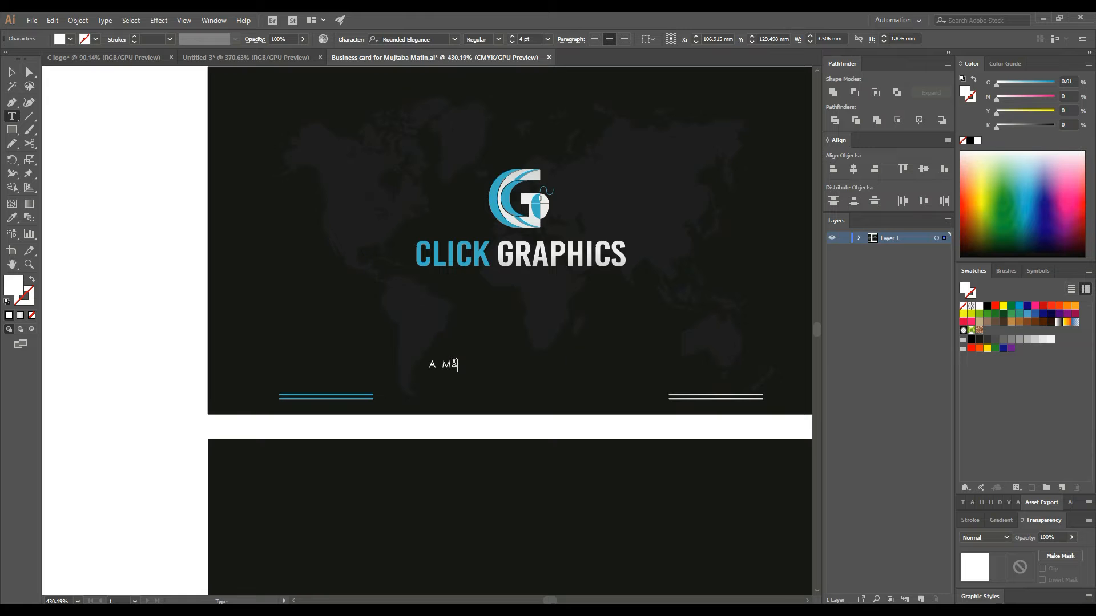
type("Mint of creativity")
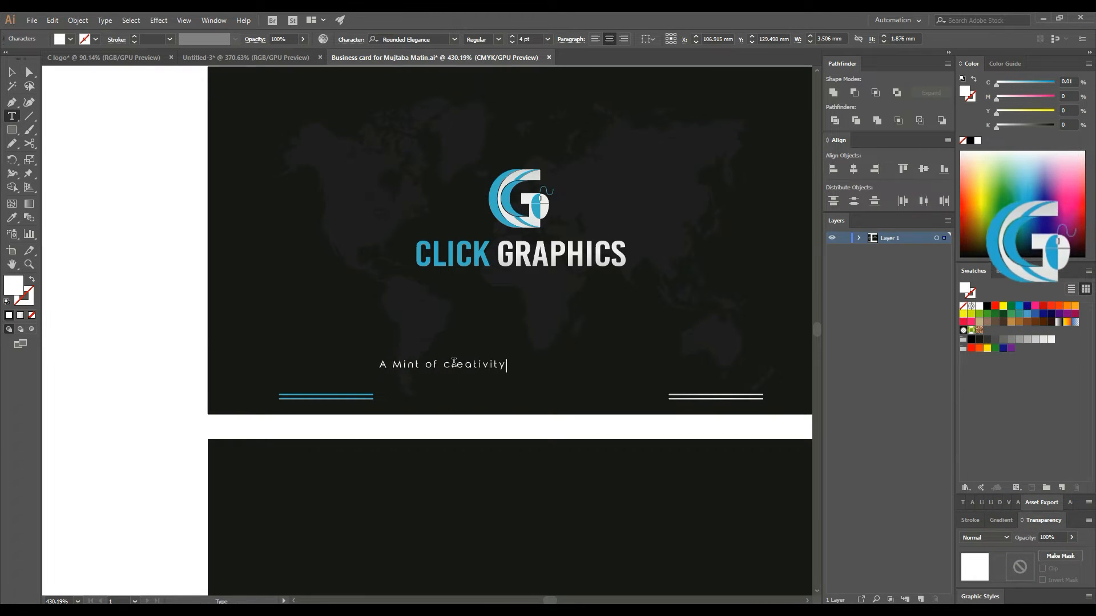
left_click(10, 74)
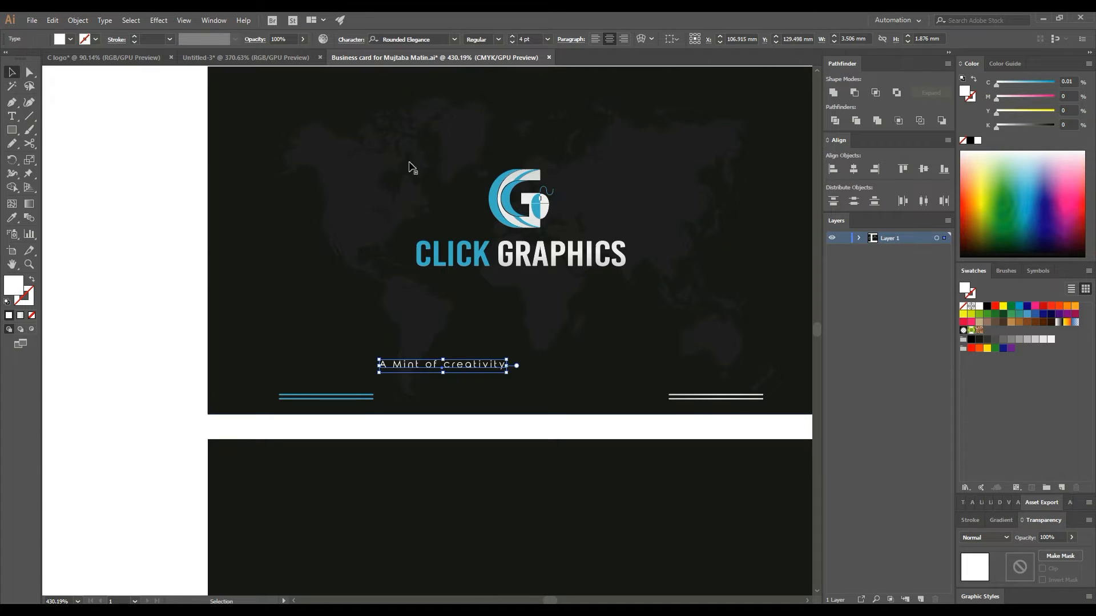
left_click(352, 43)
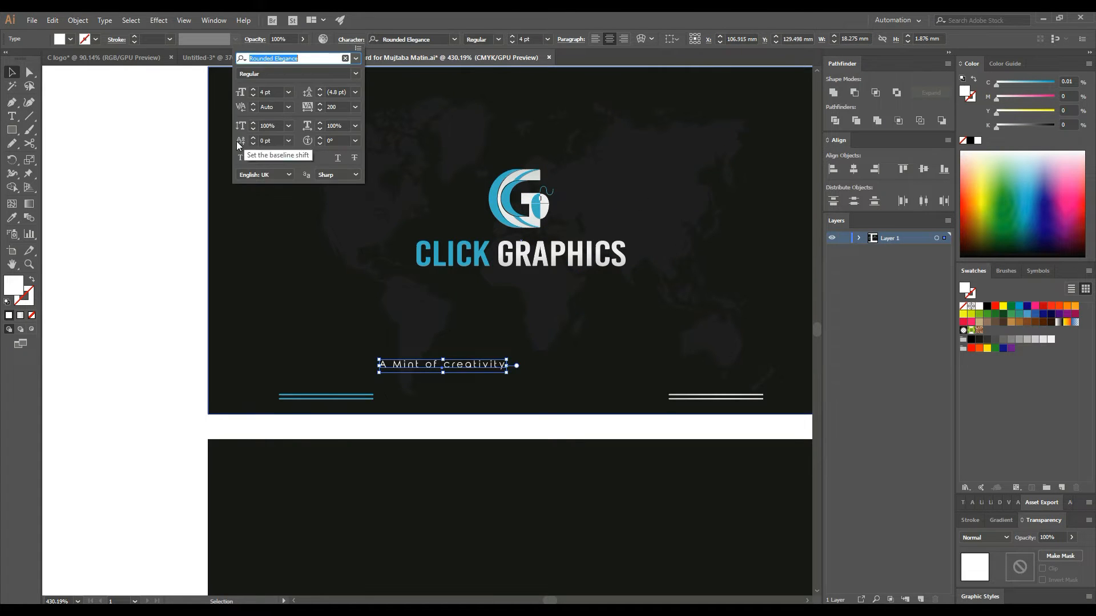
left_click(242, 157)
left_click(483, 376)
left_click_drag(485, 366, 559, 288)
left_click_drag(144, 167, 766, 405)
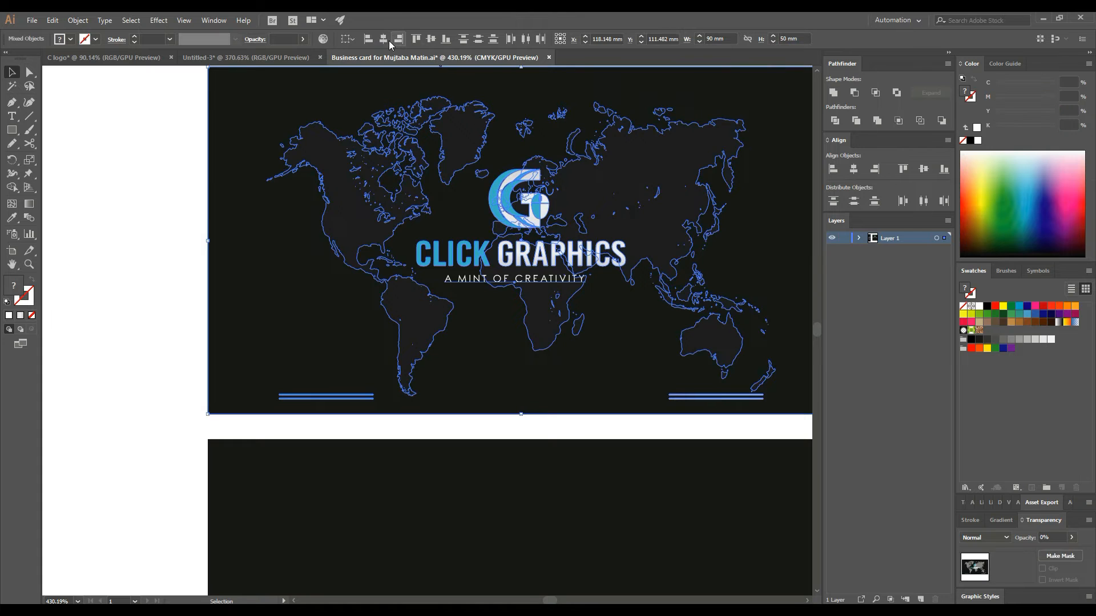
- Centre the tagline horizontally under the logo and enlarge it to 5 pt
left_click(389, 43)
left_click(182, 204)
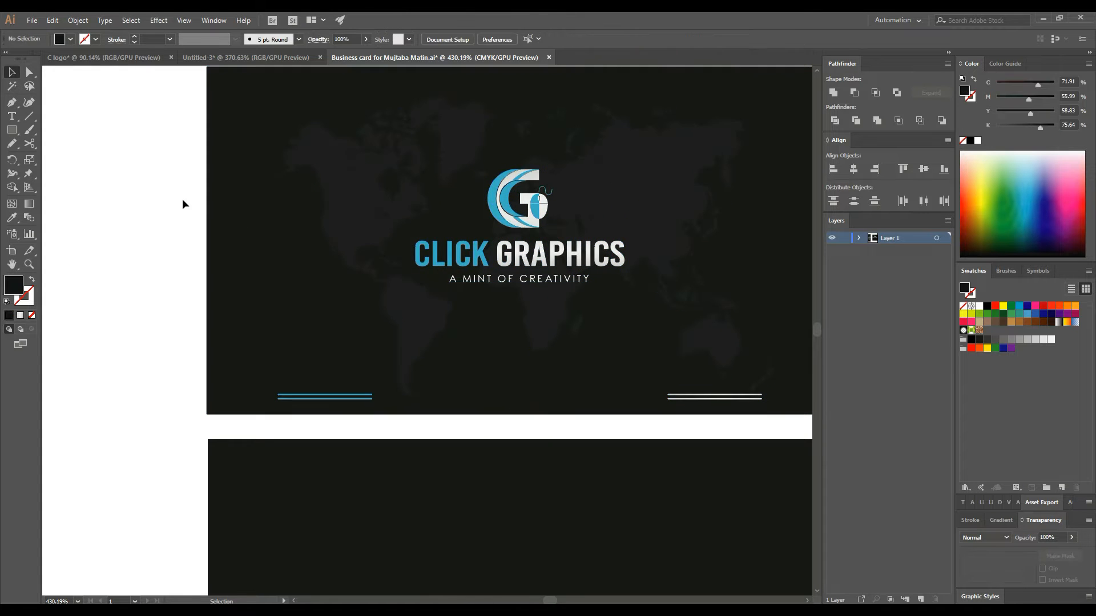
key("ctrl+minus")
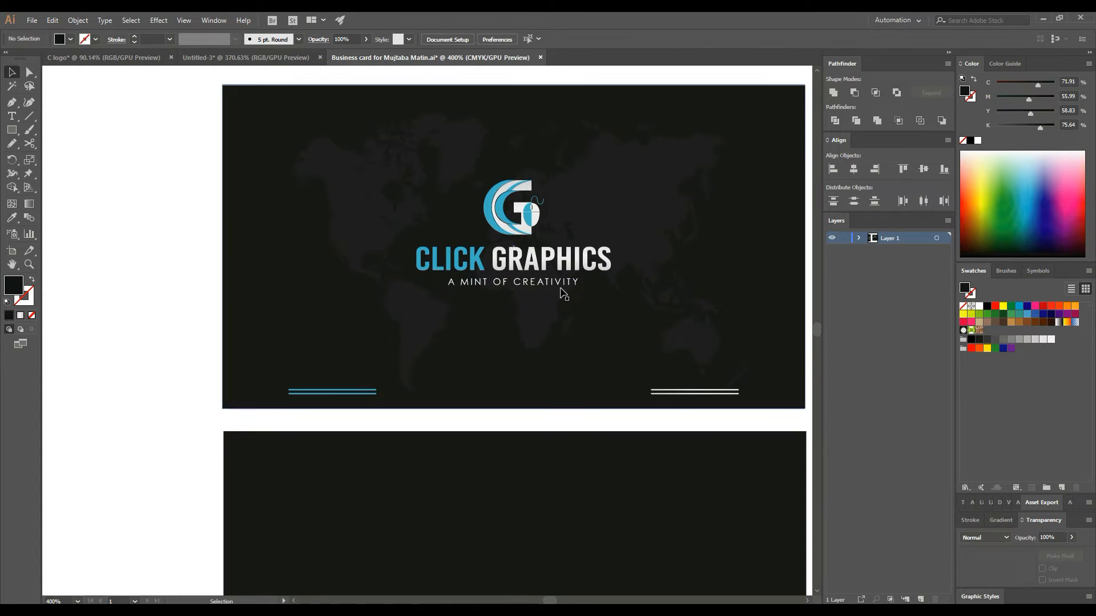
left_click(560, 289)
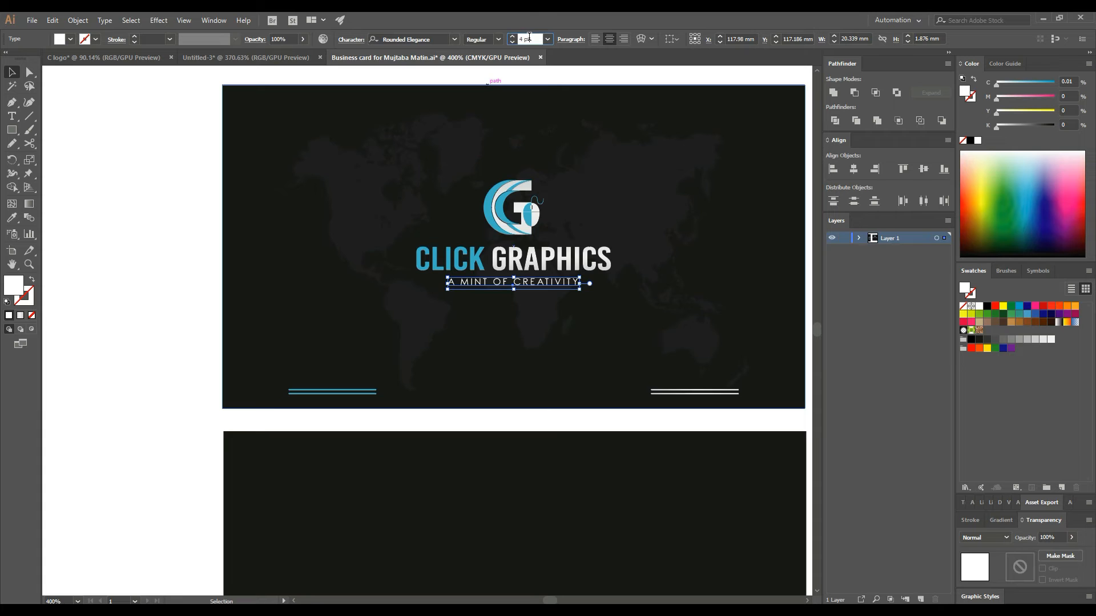
key("Up")
left_click_drag(174, 193, 776, 416)
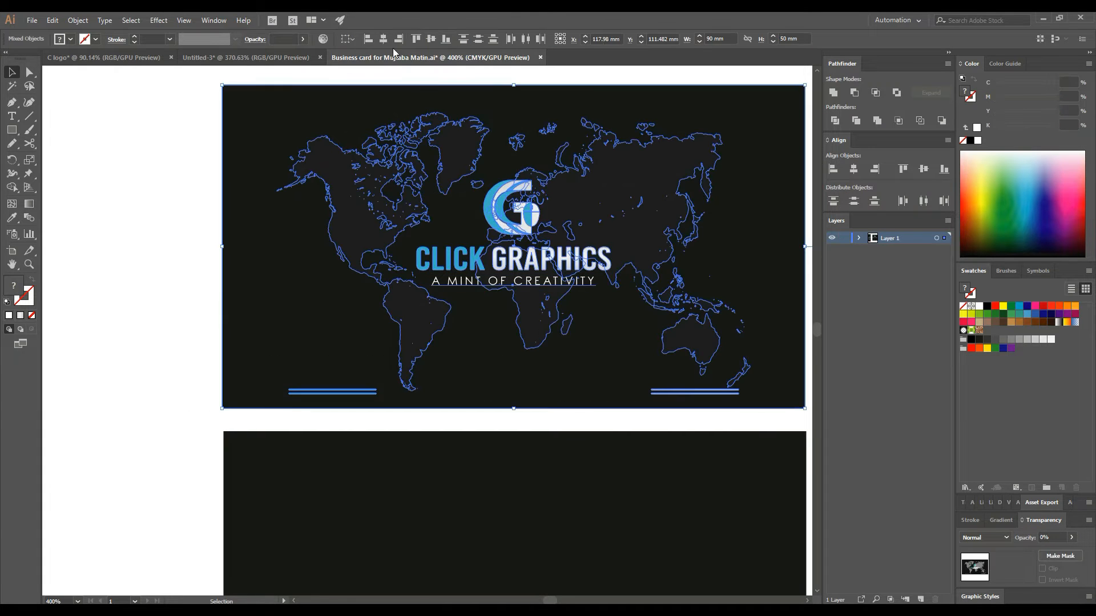
left_click(182, 201)
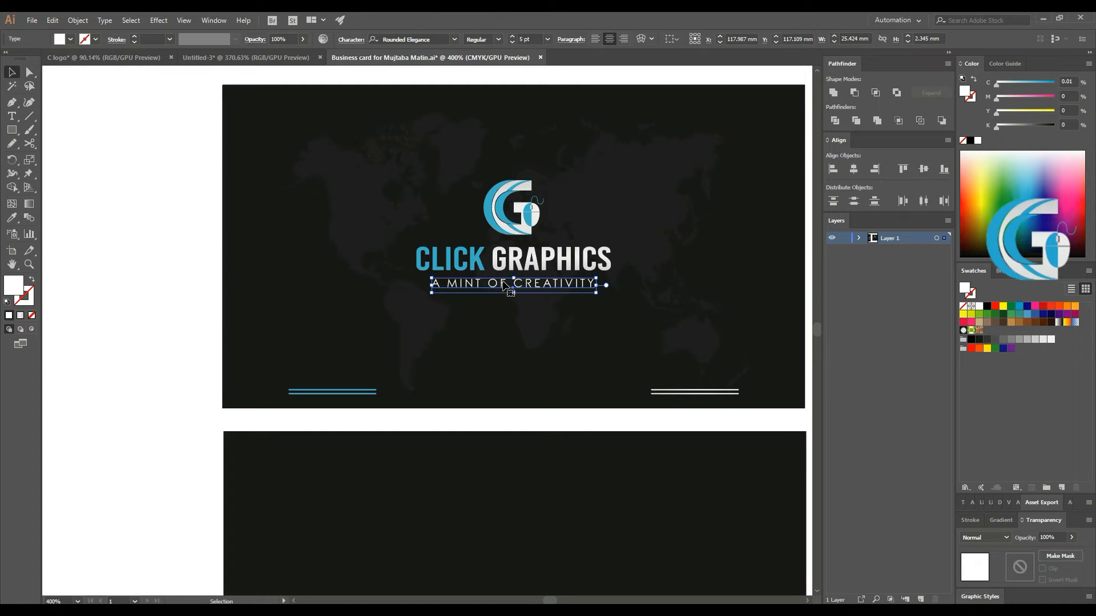
left_click(165, 278)
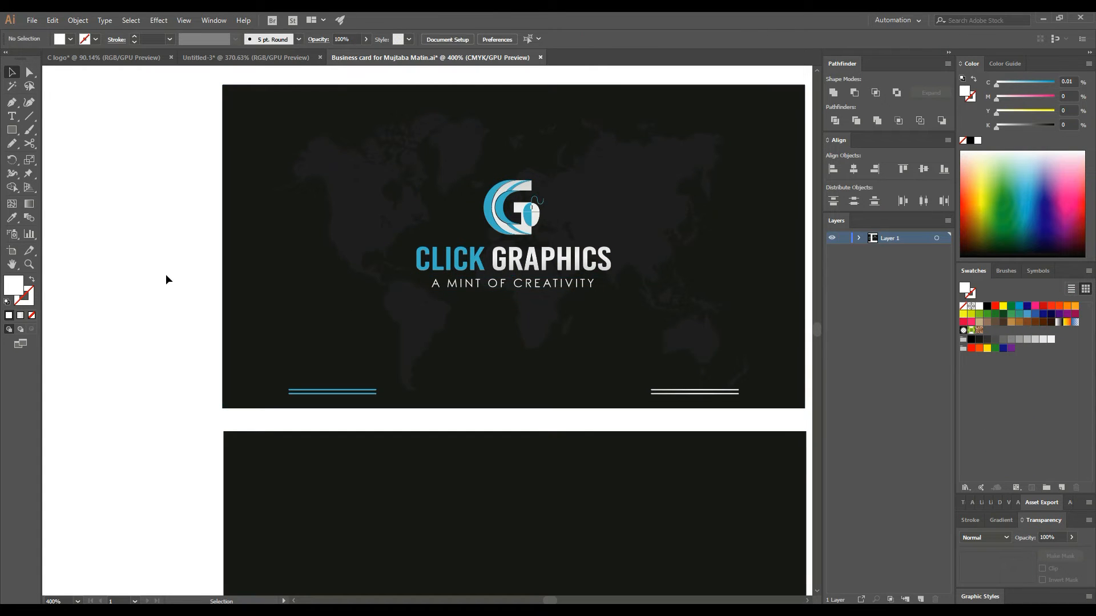
- Copy the back card's dark rectangle and paste it in front with Edit > Paste in Front
scroll(265, 309, "down", 3)
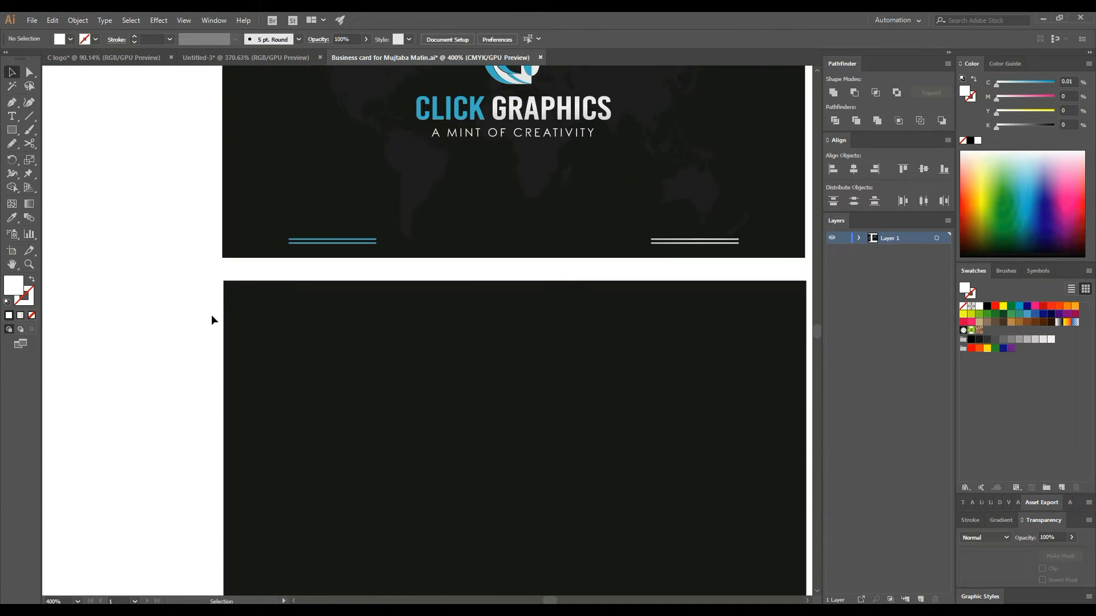
key("ctrl+minus")
left_click_drag(246, 280, 241, 287)
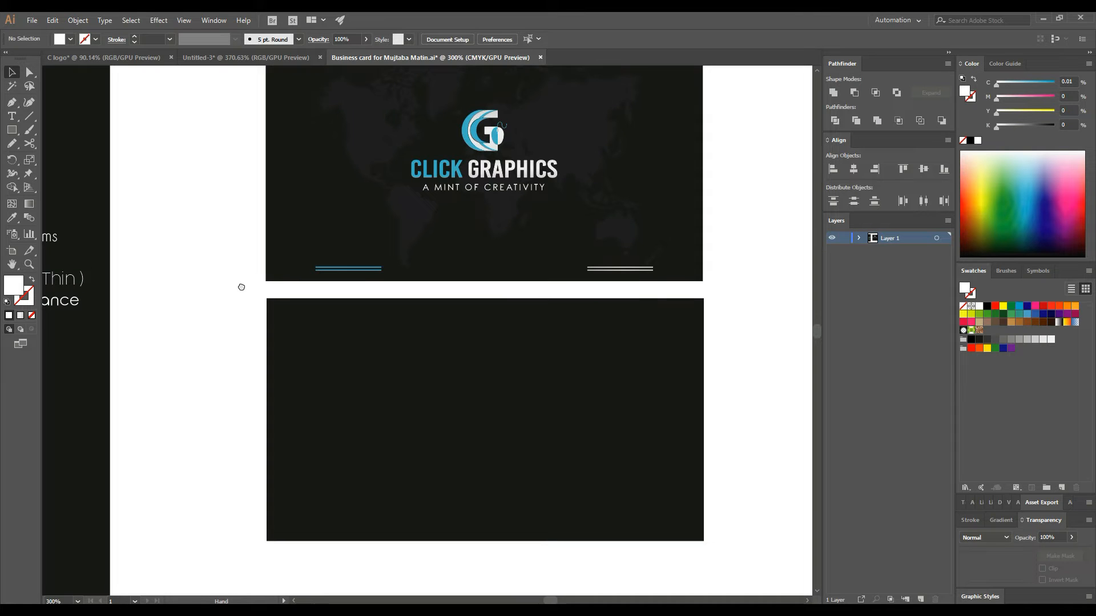
left_click(411, 337)
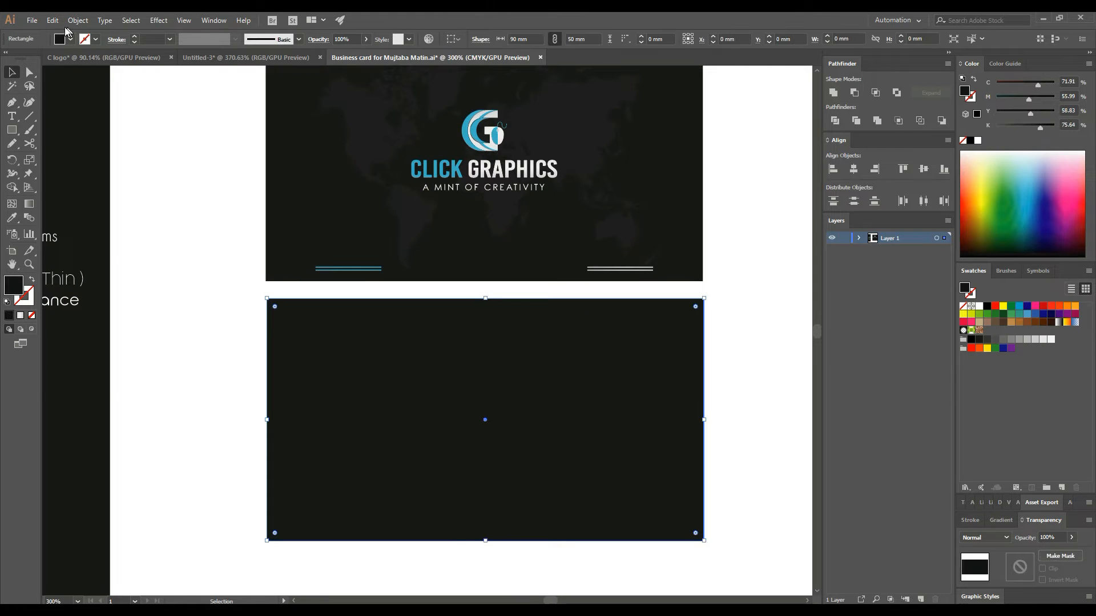
left_click(53, 20)
left_click(76, 80)
left_click(52, 20)
left_click(101, 101)
- Shrink the pasted copy into a 90 × 21.677 mm band at the card's bottom
left_click_drag(486, 297, 486, 436)
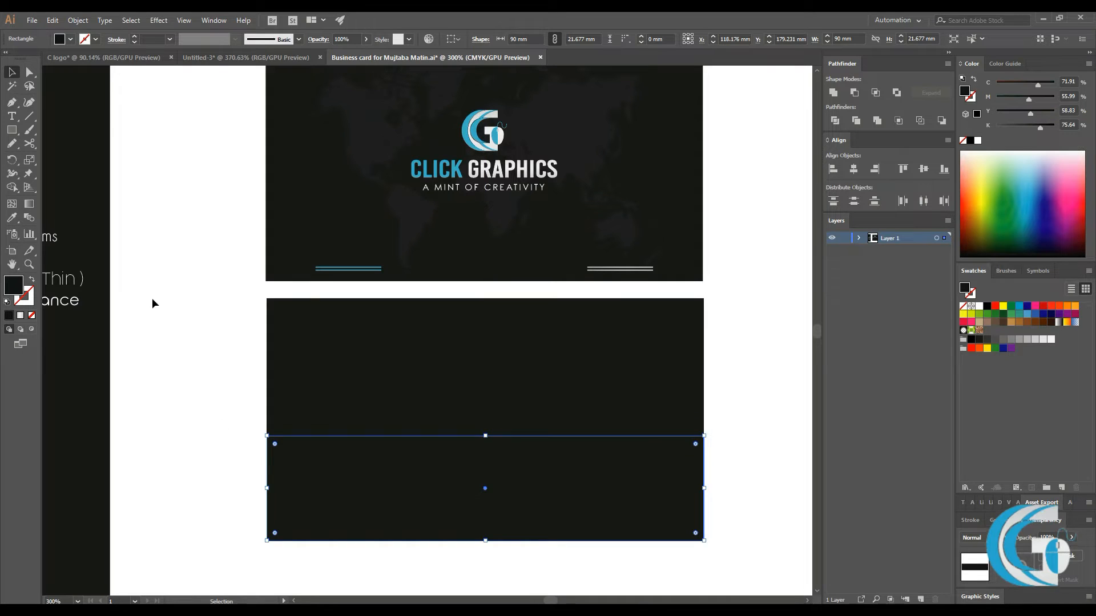
left_click(307, 300)
left_click(203, 369)
left_click(398, 461)
- Fill the band with the light grey gradient swatch using the Eyedropper
left_click_drag(181, 373, 266, 267)
left_click(12, 218)
left_click(94, 363)
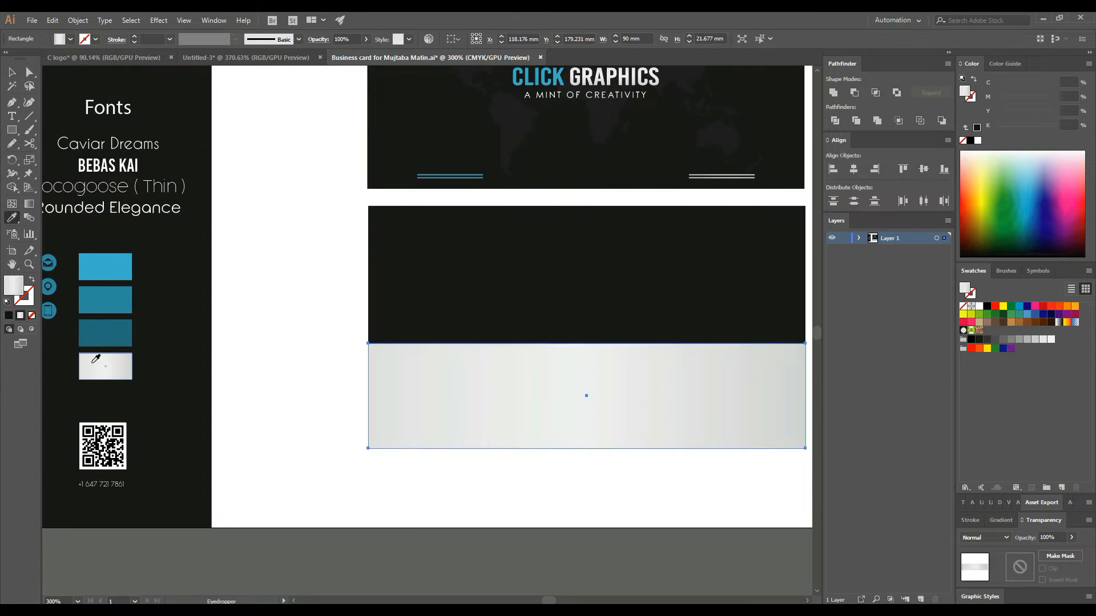
left_click(12, 72)
left_click_drag(313, 213, 250, 237)
left_click(238, 319)
left_click_drag(238, 343, 227, 340)
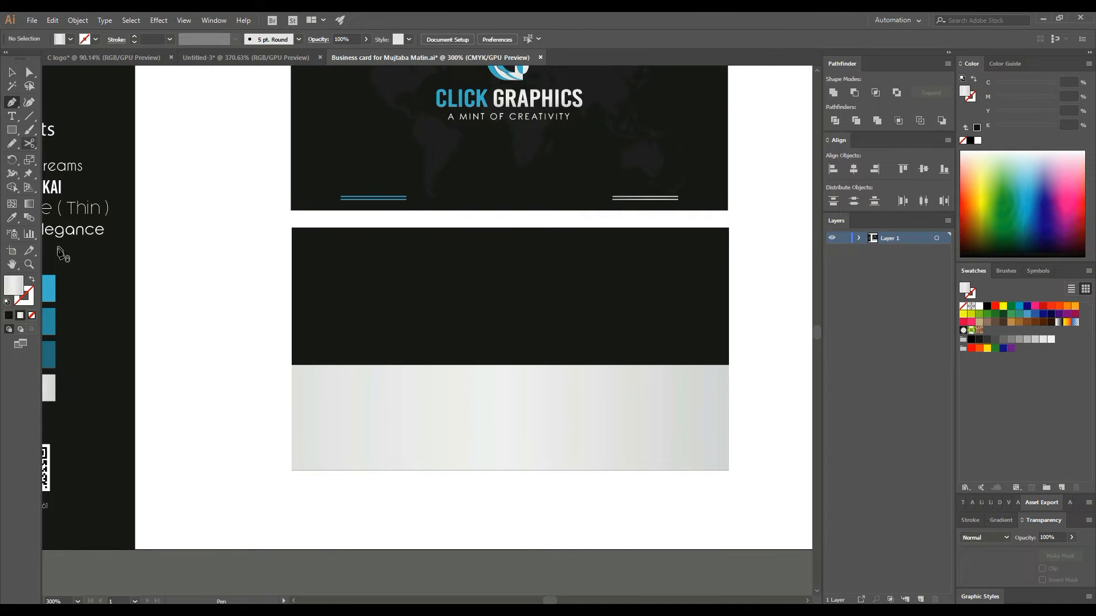
- Zoom in on the card back and draw a teal slanted tab along the band's top edge
left_click(29, 265)
left_click_drag(555, 350, 614, 347)
key("space")
left_click_drag(504, 337, 474, 336)
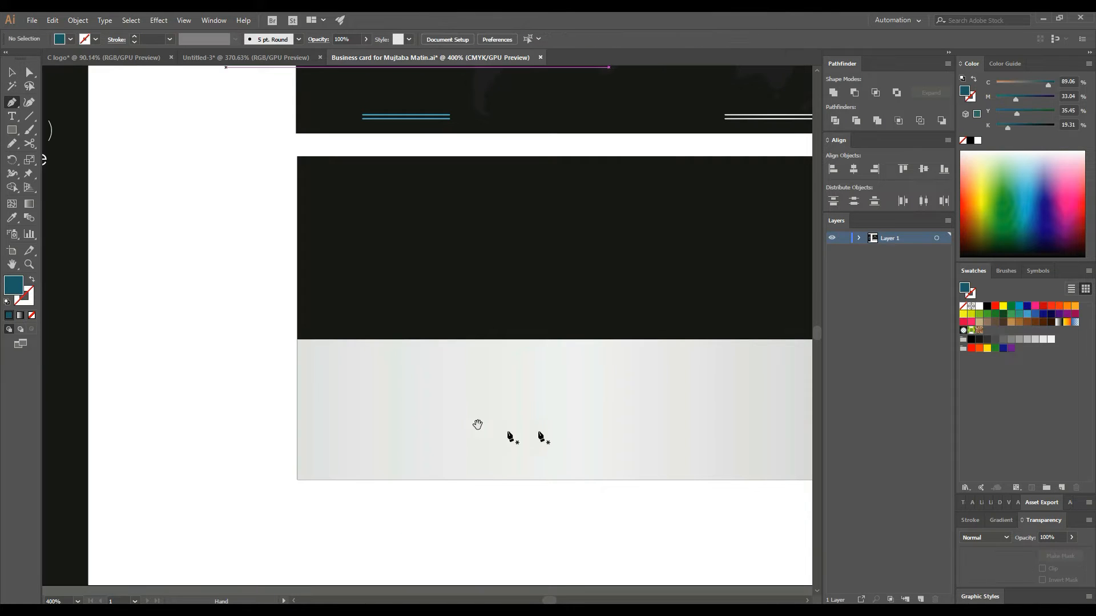
left_click_drag(565, 408, 534, 404)
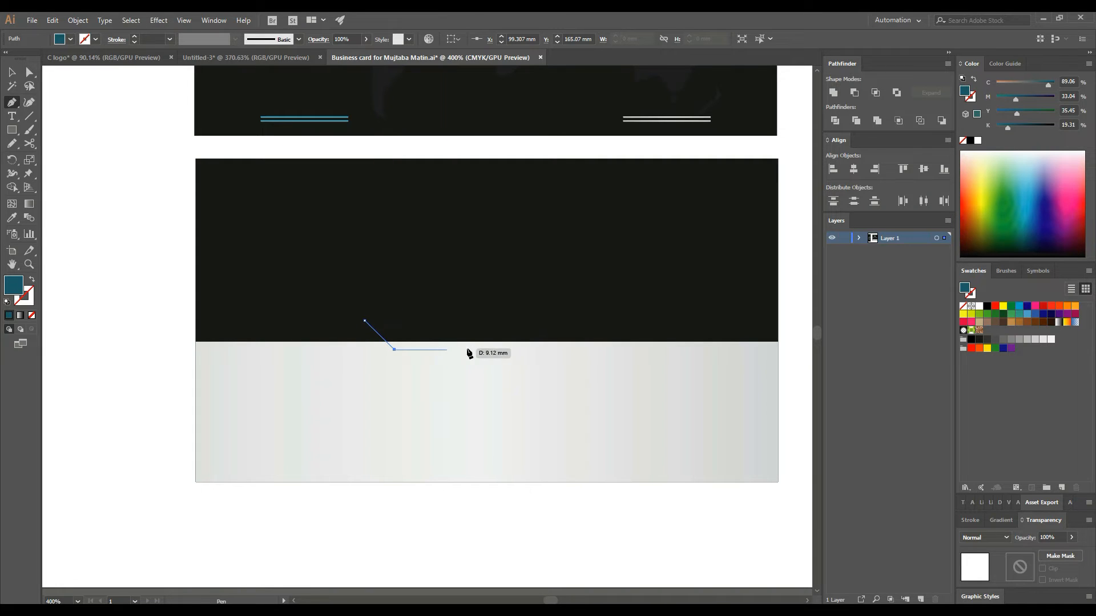
left_click(505, 350)
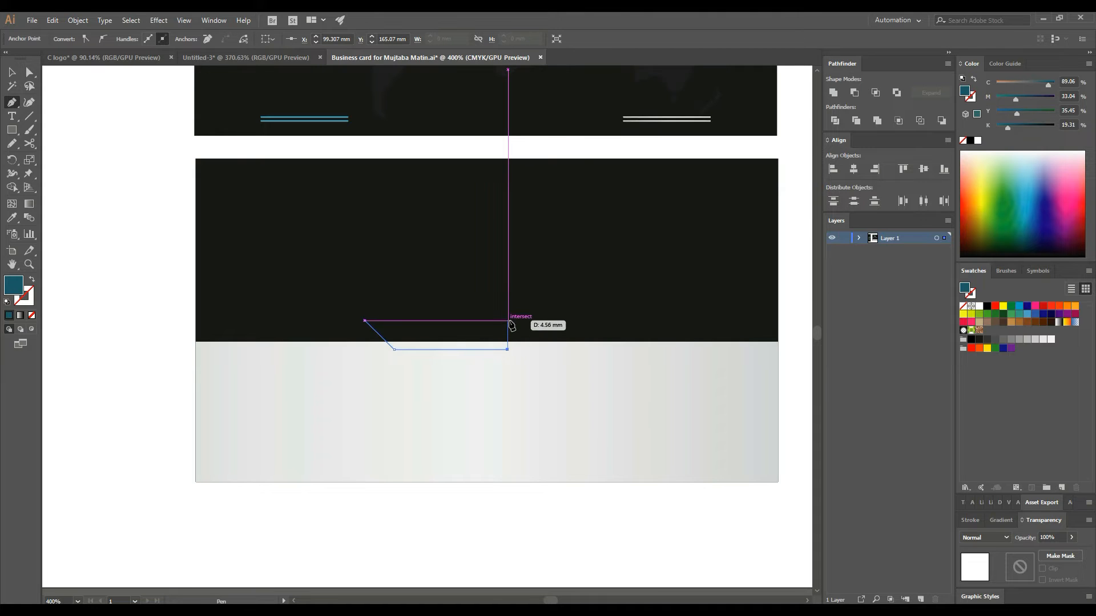
left_click(507, 320)
left_click(367, 321)
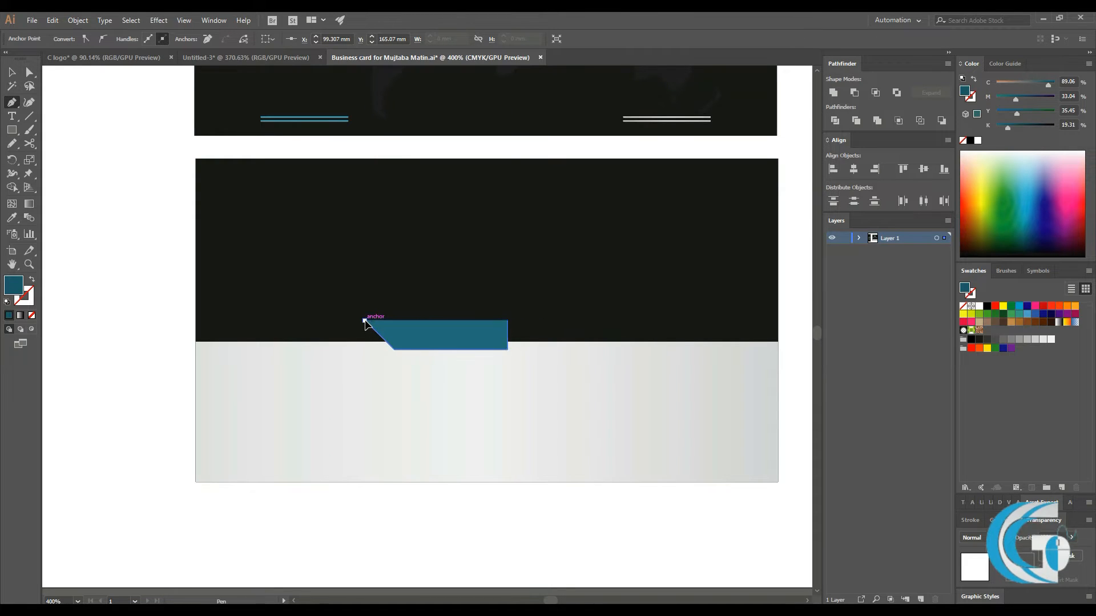
left_click(12, 72)
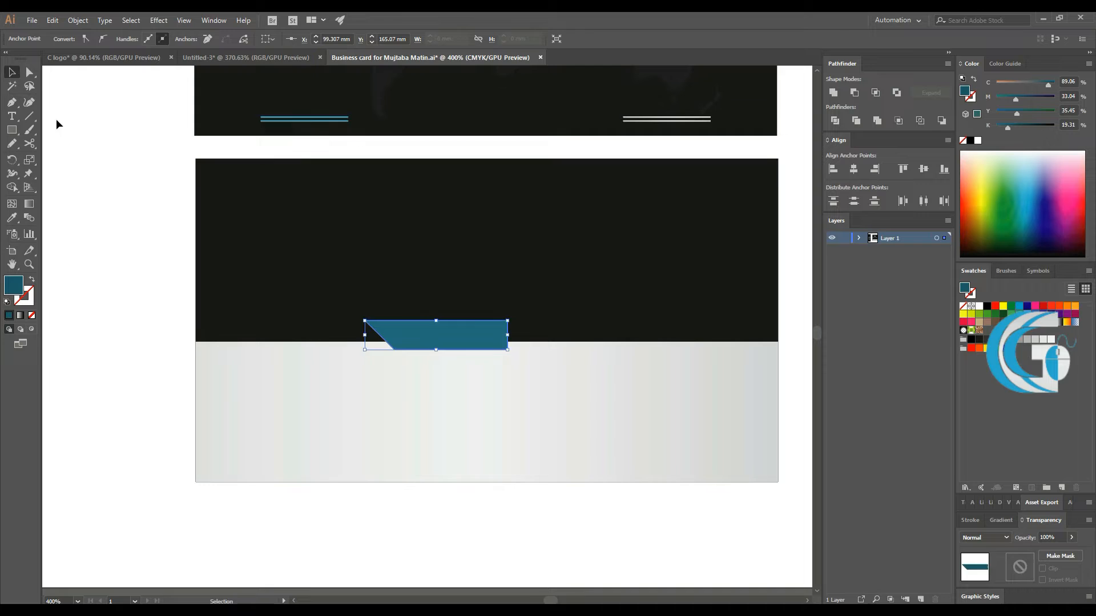
- Make a vertically reflected copy of the teal shape and slide it right to meet the original
right_click(494, 330)
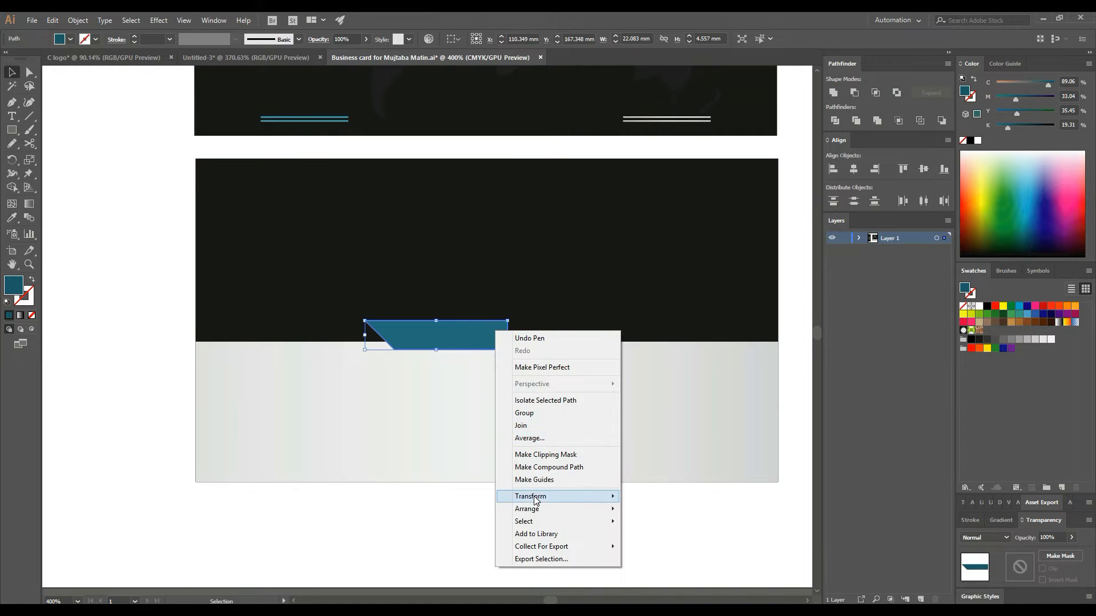
mouse_move(532, 496)
left_click(690, 536)
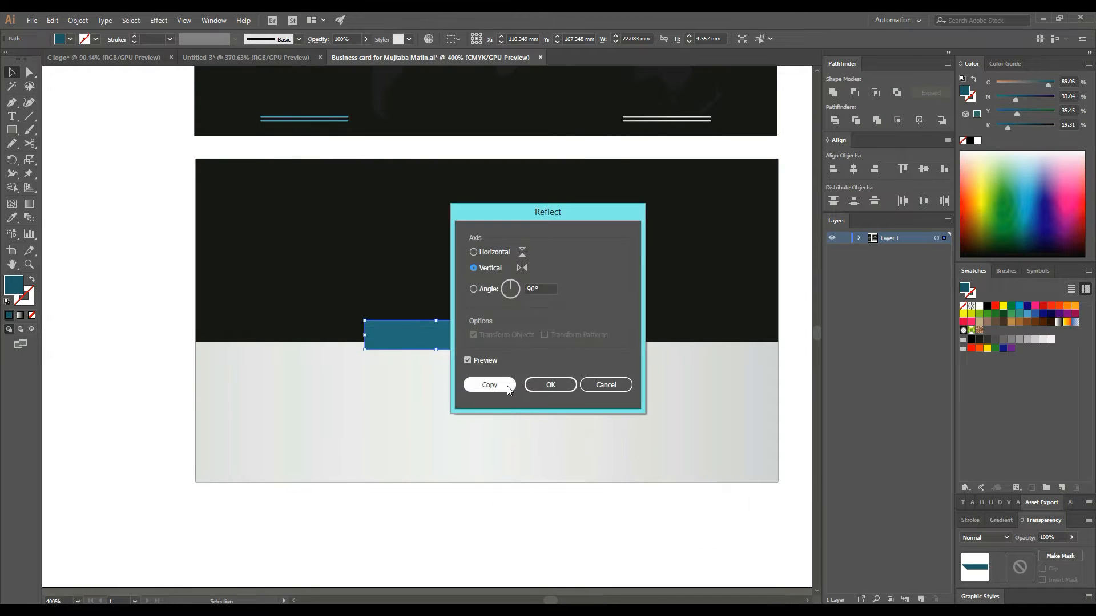
left_click(505, 385)
left_click(511, 560)
left_click_drag(423, 339, 562, 337)
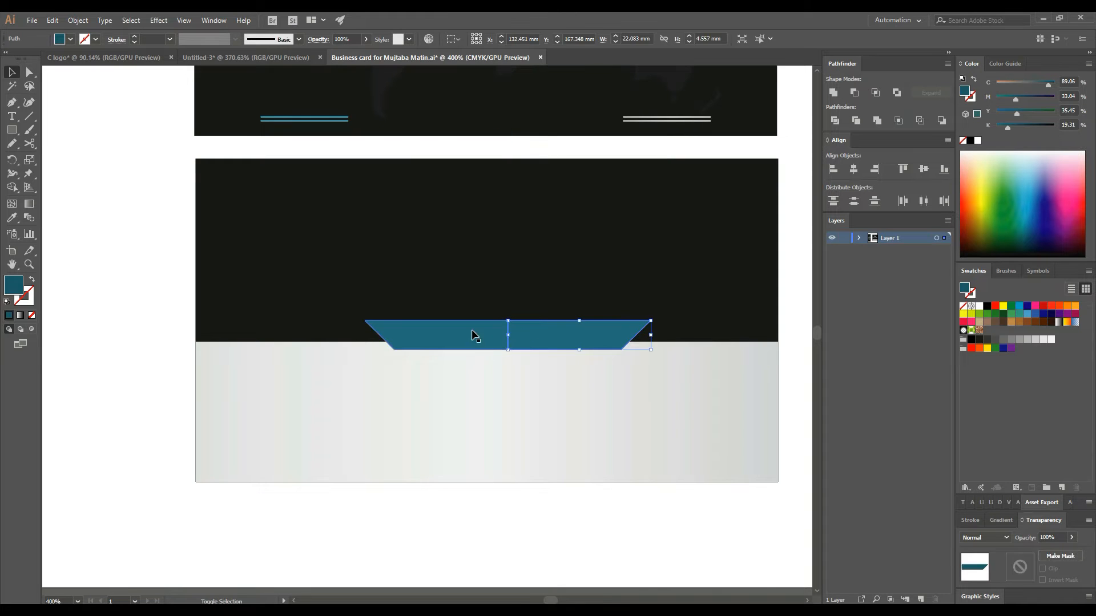
- Zoom in on the seam and nudge the right half left to close the gap
left_click(14, 189)
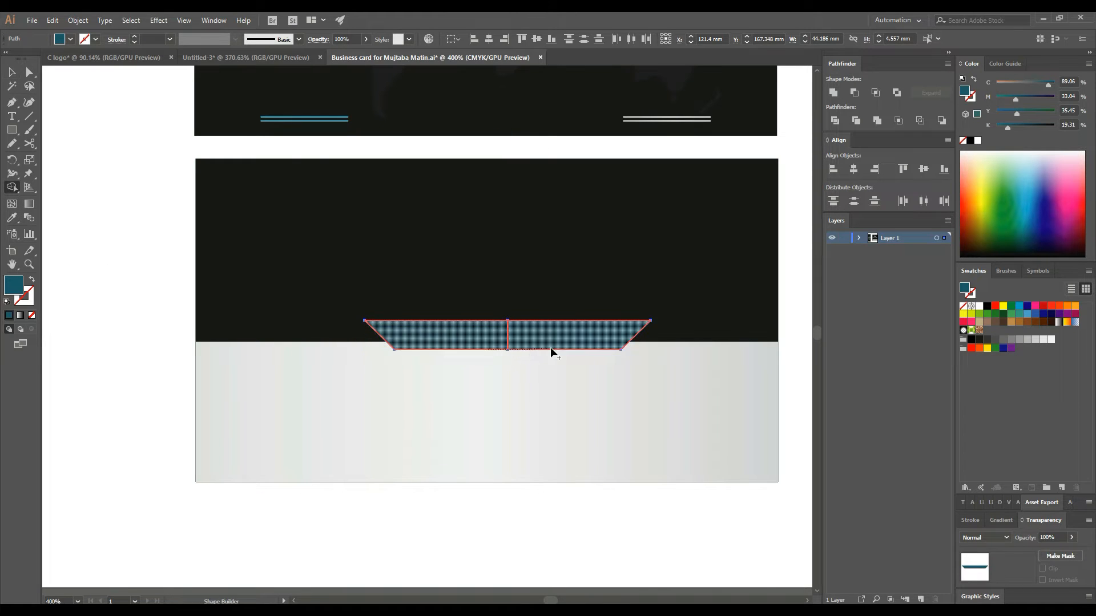
left_click(291, 277)
left_click_drag(654, 367, 699, 361)
left_click_drag(493, 328, 559, 323)
left_click(513, 349)
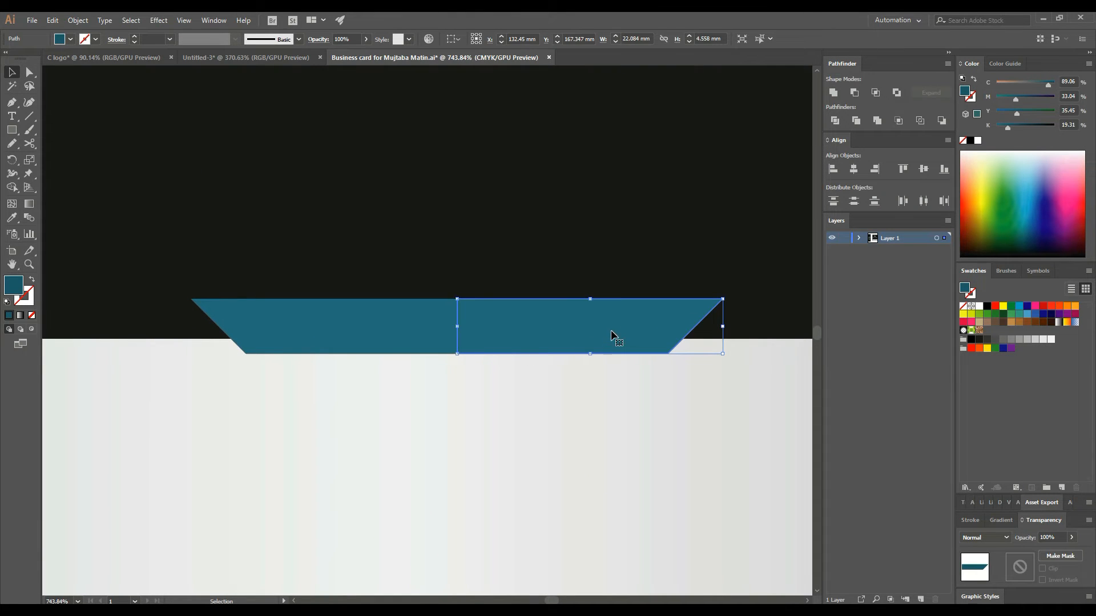
key("Left")
- Merge both halves into one symmetrical trapezoid with Shape Builder, then zoom out to 400%
left_click(374, 325, "shift")
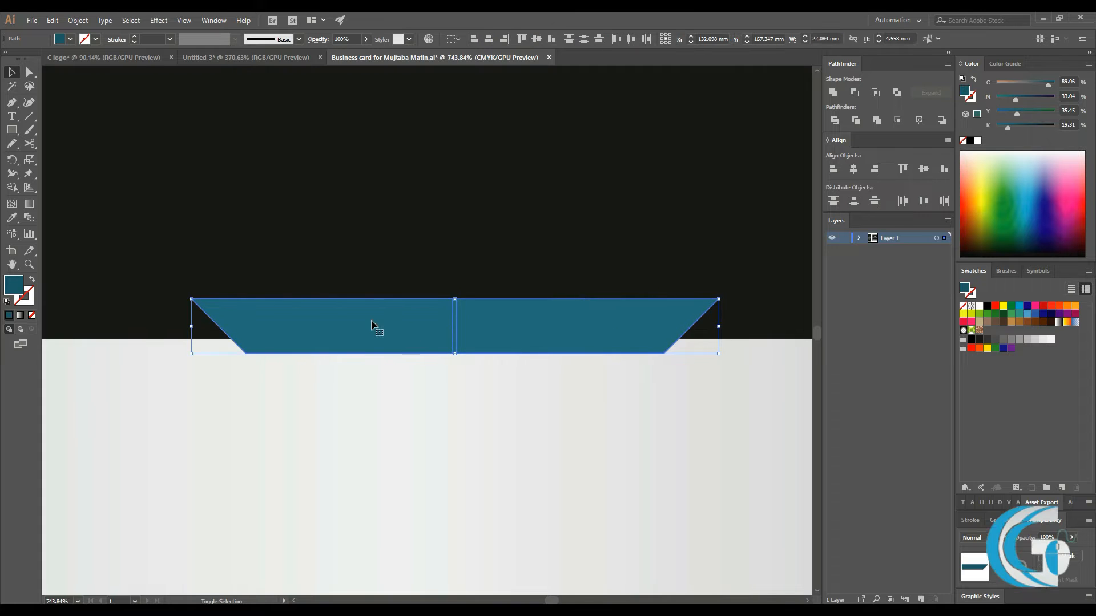
left_click(12, 187)
left_click_drag(354, 325, 514, 326)
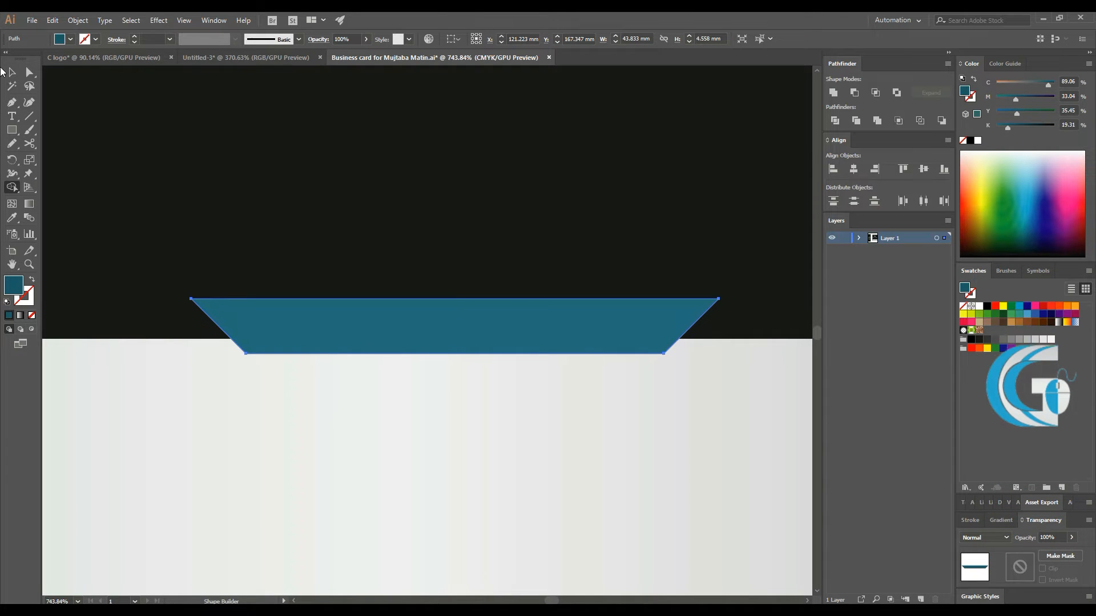
left_click(12, 73)
key("ctrl+minus")
left_click(384, 581)
key("ctrl+minus")
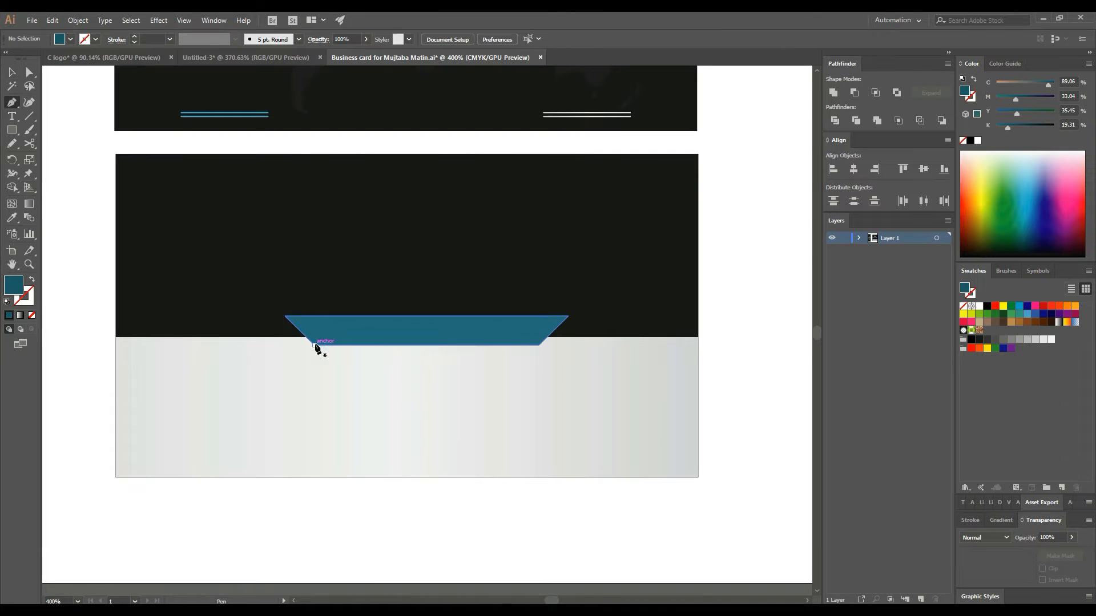
- Widen the teal trapezoid symmetrically to about 48.94 mm
key("v")
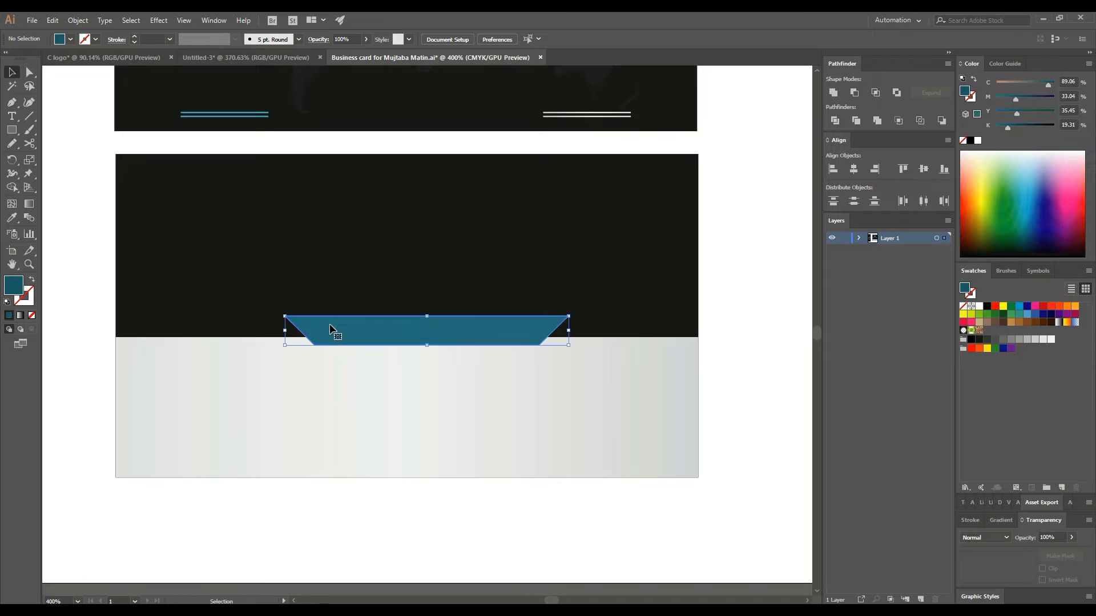
left_click(330, 329)
left_click_drag(285, 331, 251, 331)
left_click(87, 287)
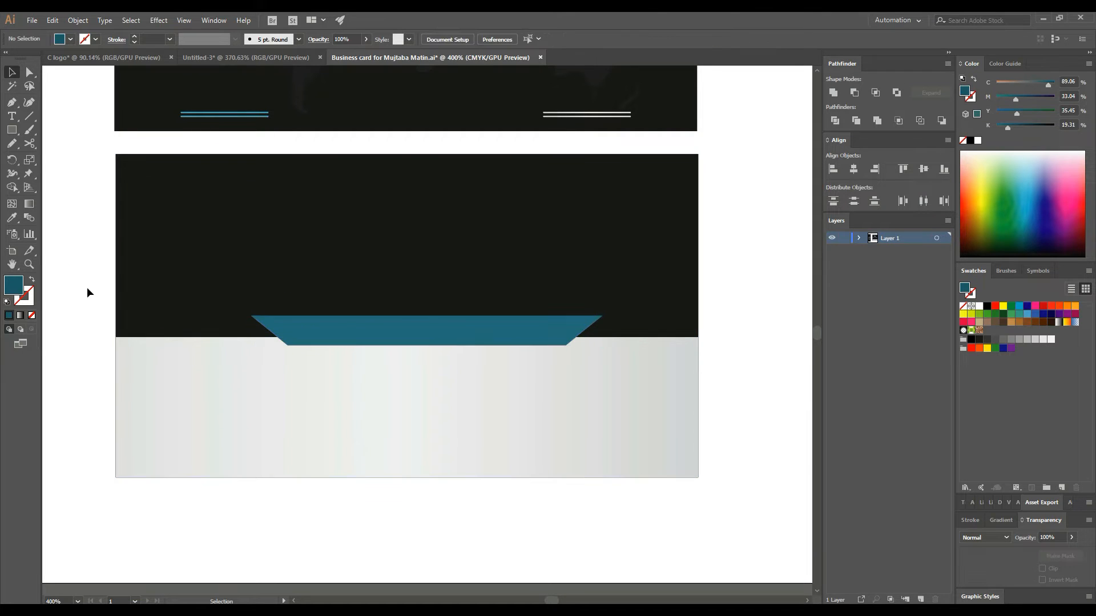
- Draw a closed teal triangle on the trapezoid's left end to lengthen its slant
left_click(13, 106)
left_click(287, 345)
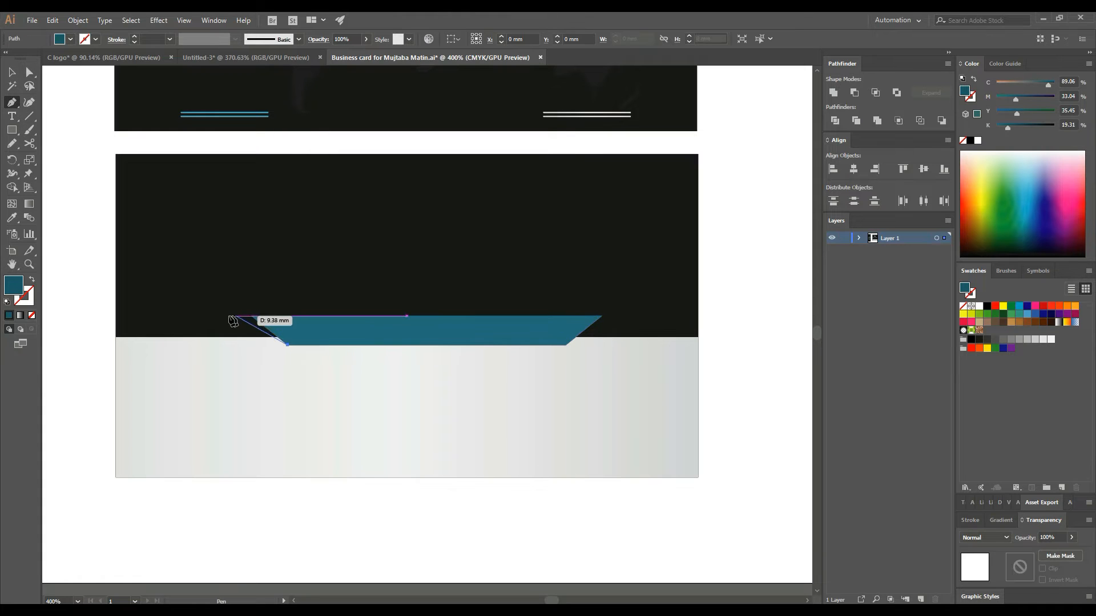
left_click(217, 315)
left_click(251, 316)
left_click(287, 345)
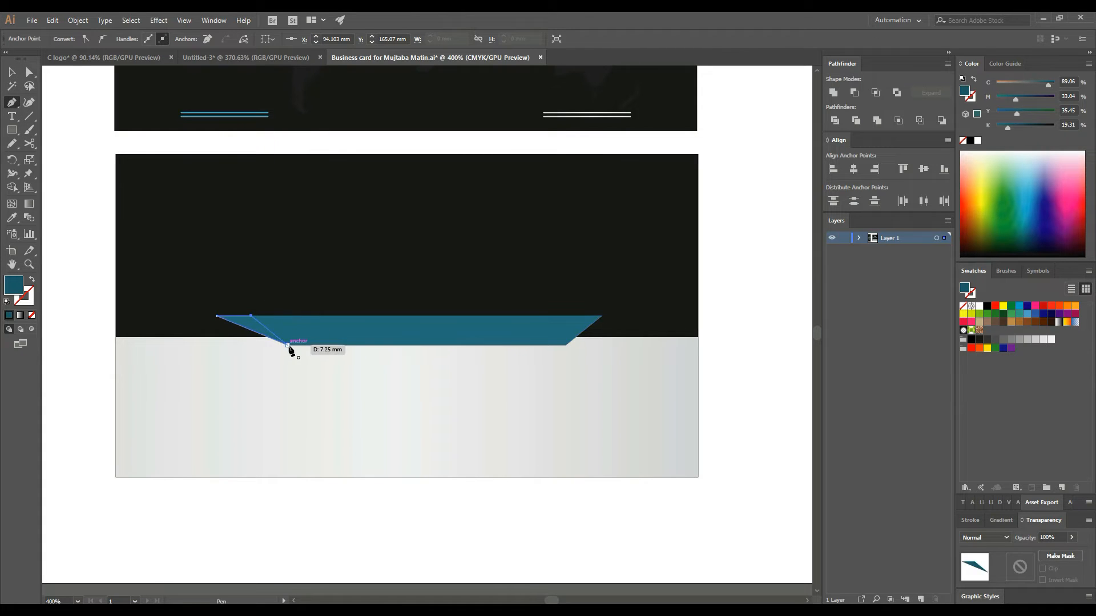
key("v")
left_click(83, 152)
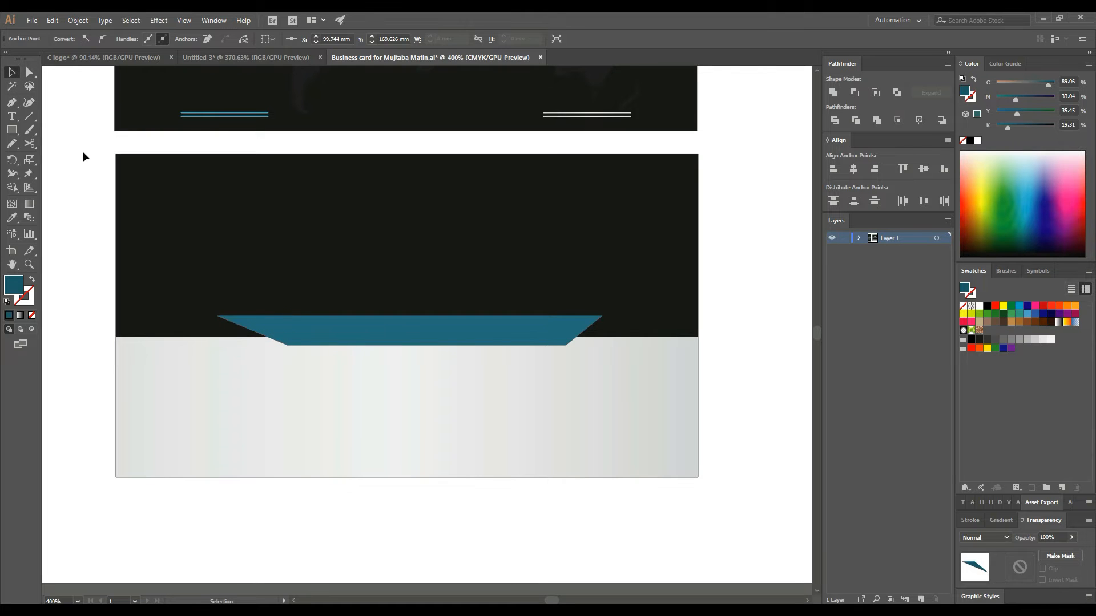
- Draw a teal wedge from the trapezoid's top-left corner out to the card's left edge
left_click(217, 315)
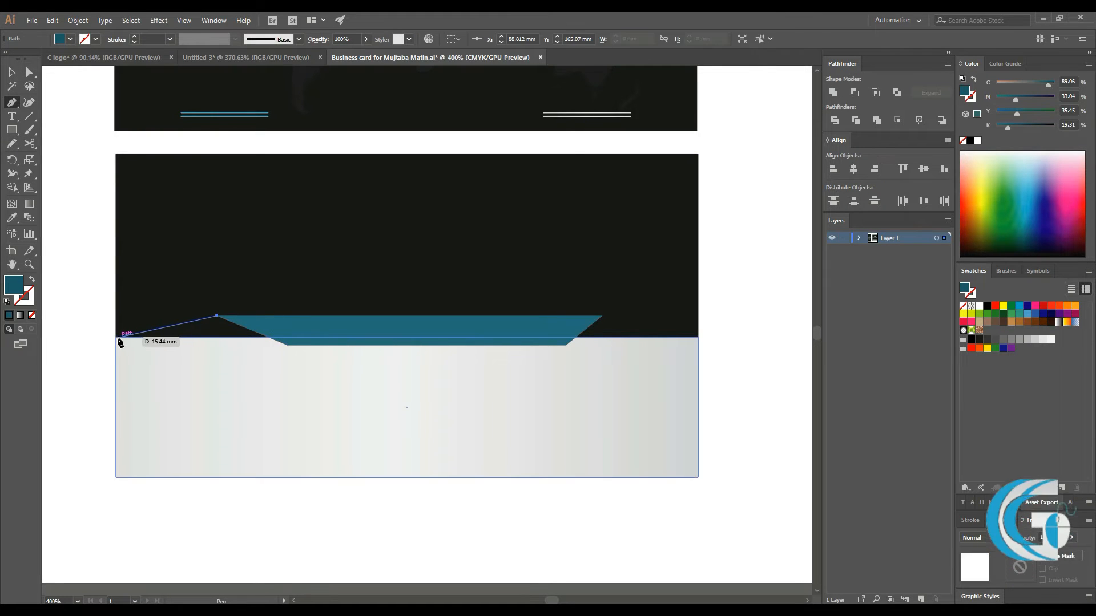
left_click(116, 337)
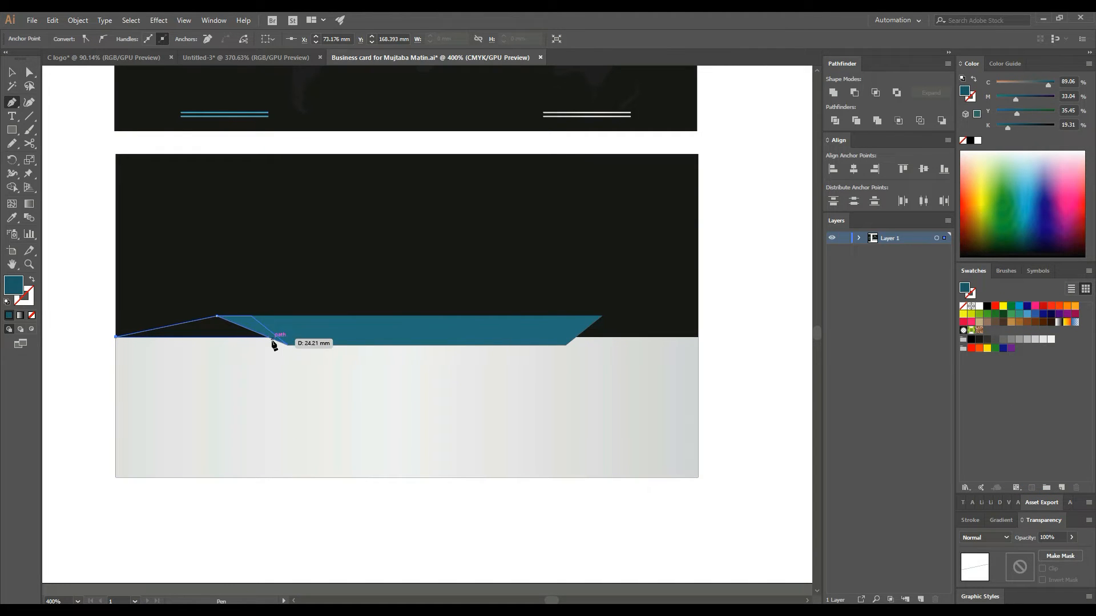
left_click(266, 338)
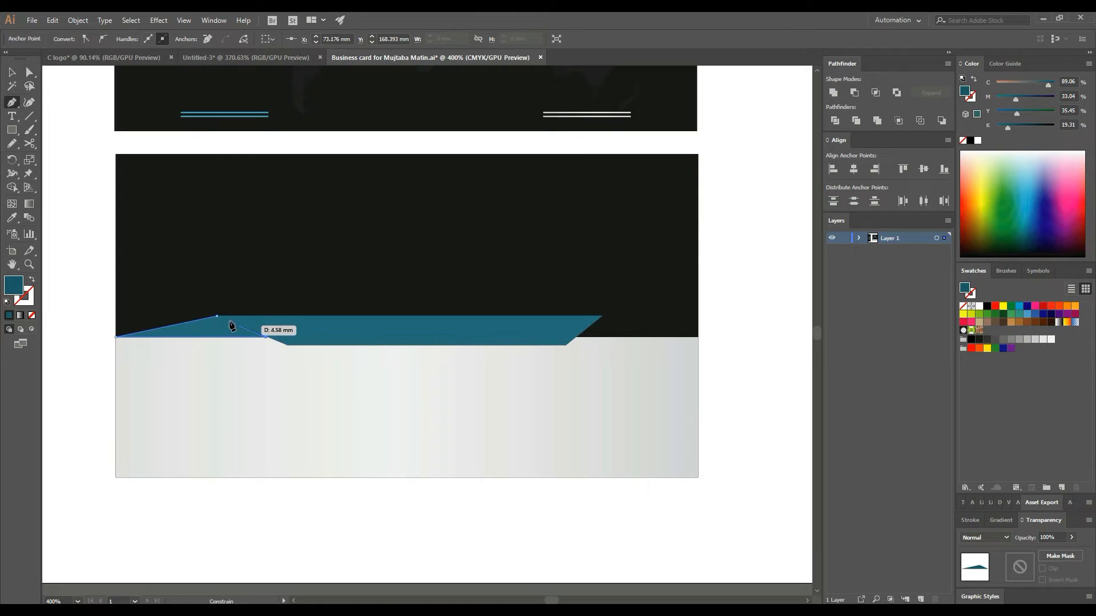
key("ctrl+z")
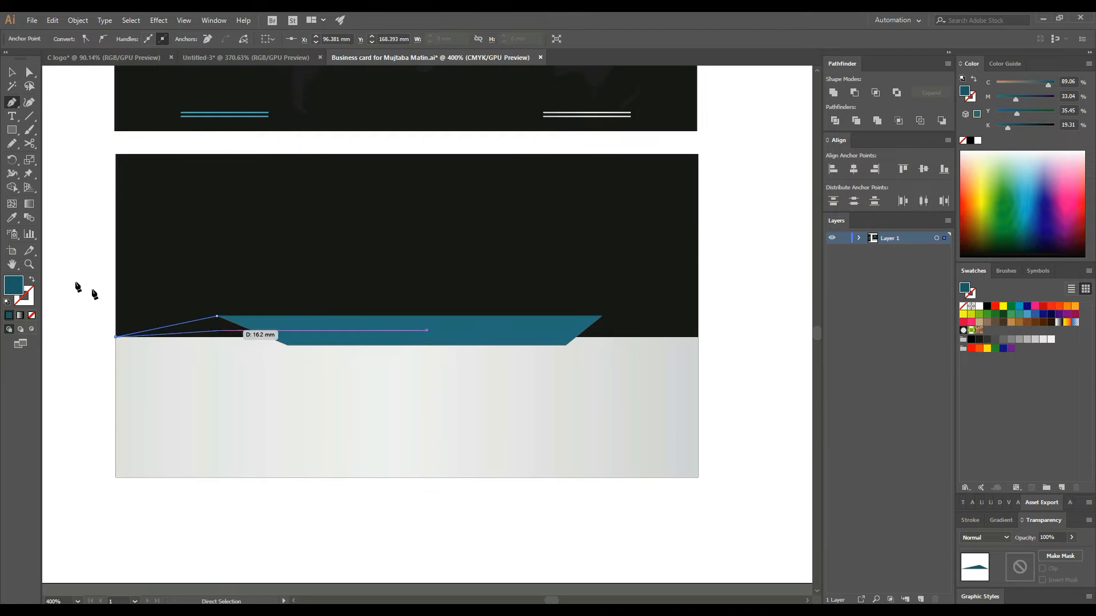
left_click_drag(215, 328, 403, 337)
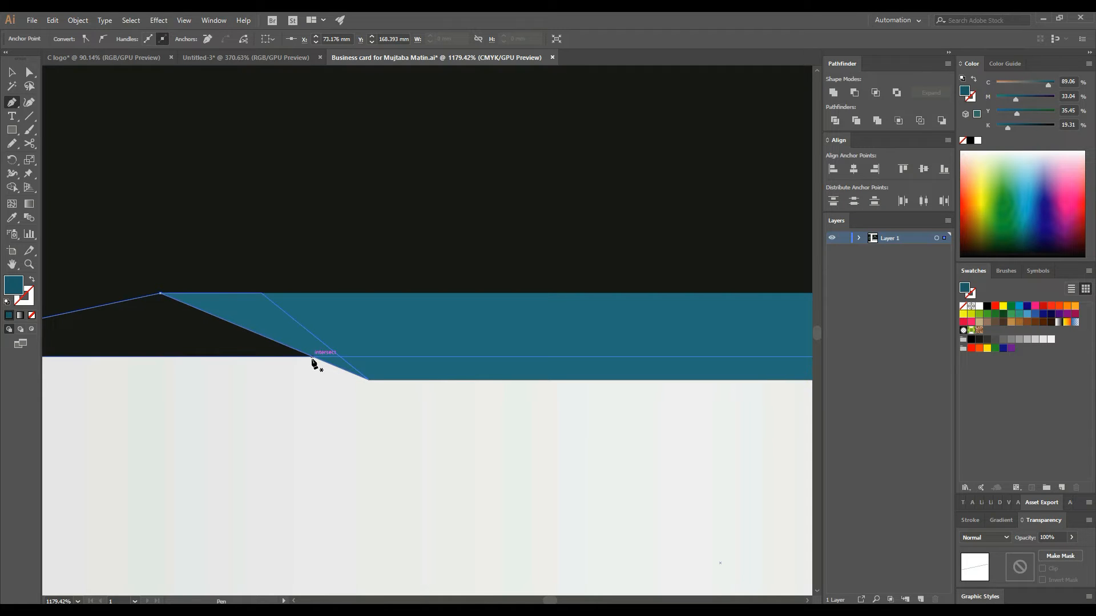
left_click(312, 358)
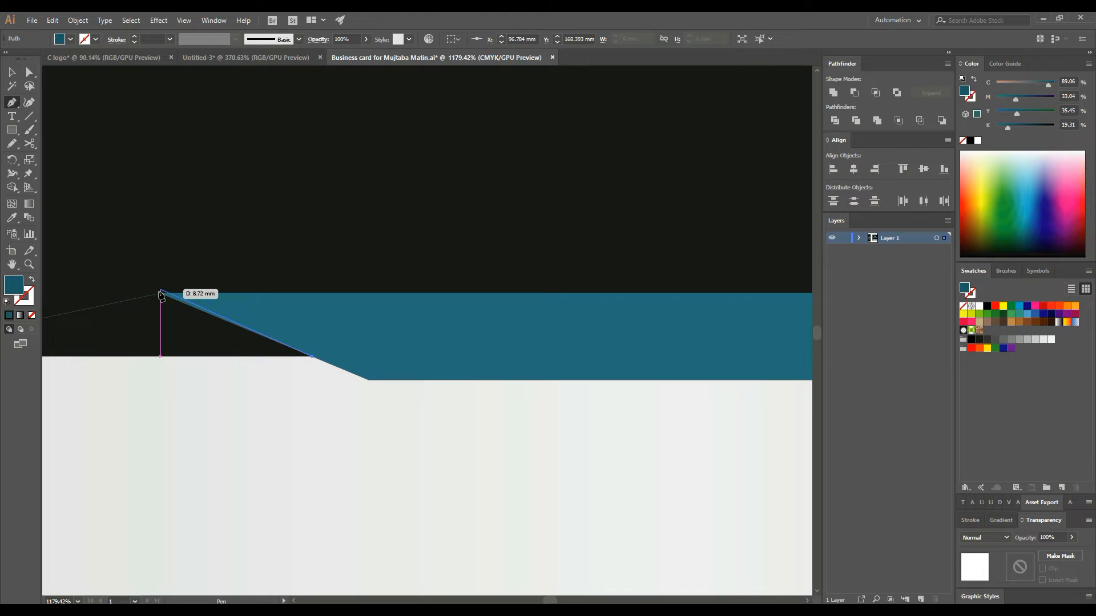
left_click(160, 294)
left_click(12, 72)
key("ctrl+minus")
key("ctrl+minus")
key("ctrl+minus")
left_click_drag(852, 462, 723, 431)
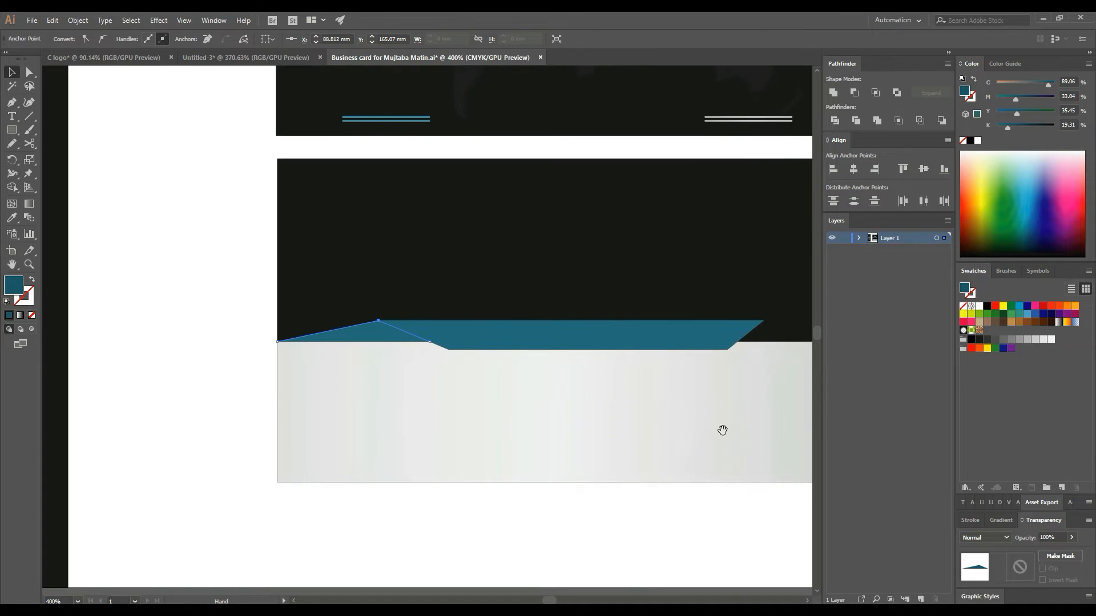
left_click(219, 340)
key("ctrl+minus")
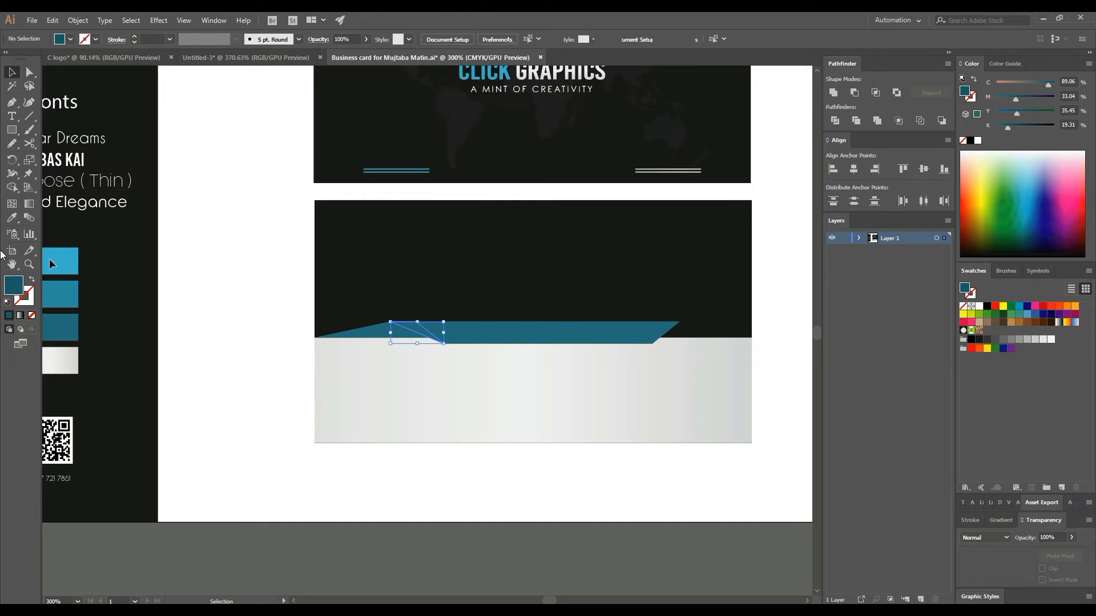
- Fill the left wedge with darker teal and recolour the central band light sky blue
left_click(60, 301)
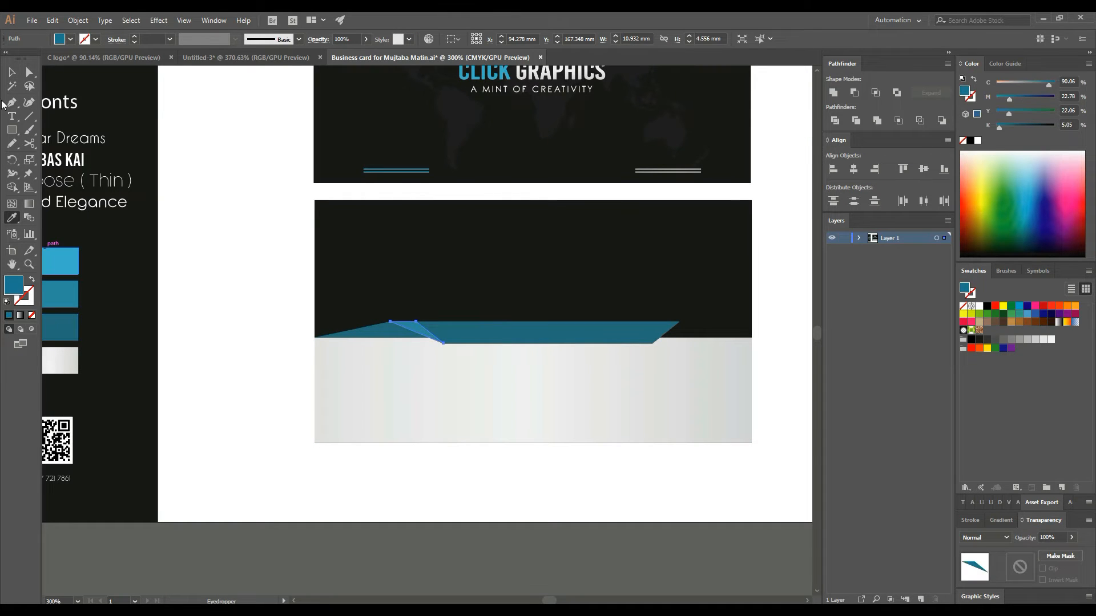
left_click(11, 73)
left_click(555, 341)
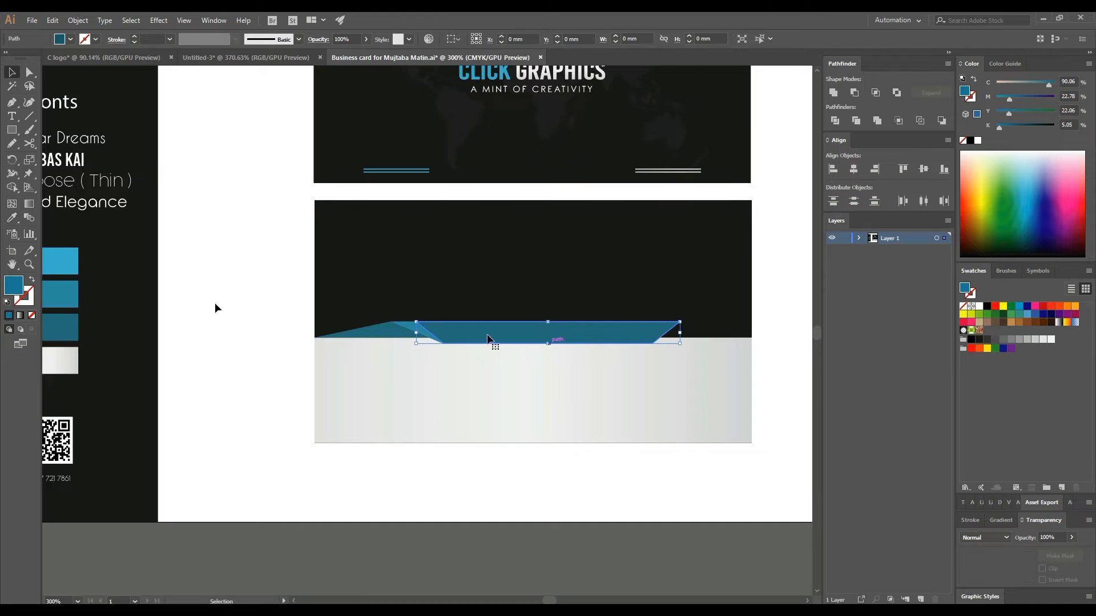
left_click(12, 217)
left_click(55, 250)
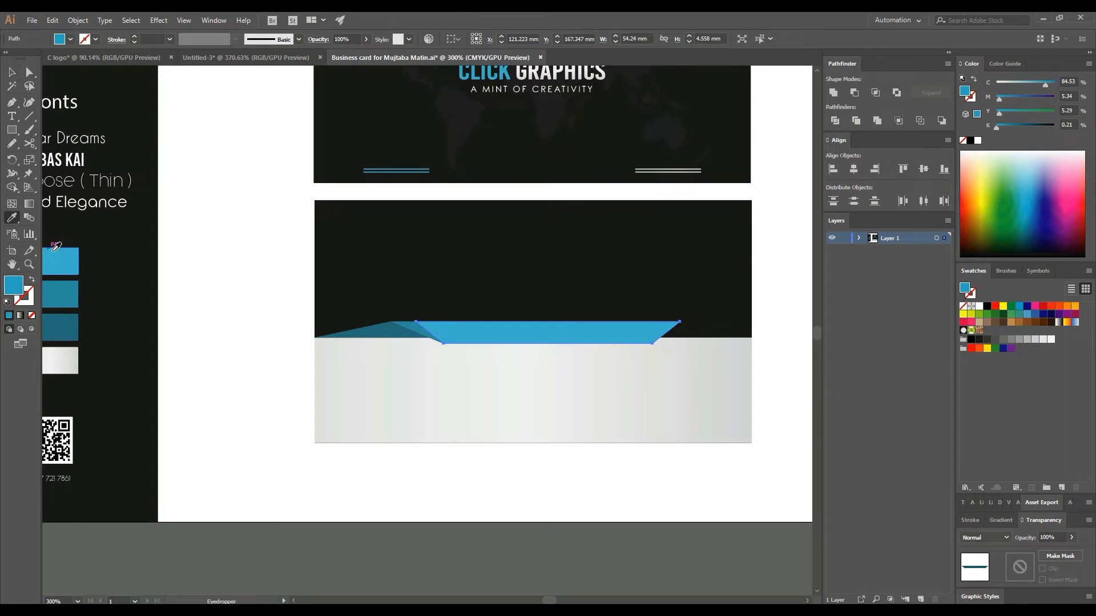
left_click(12, 72)
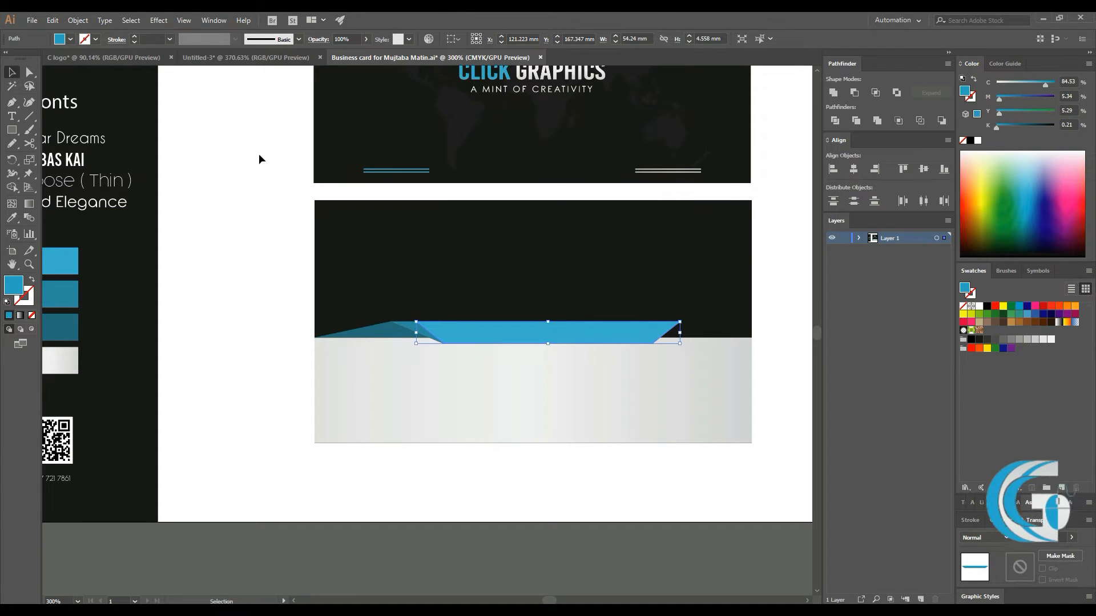
left_click(258, 153)
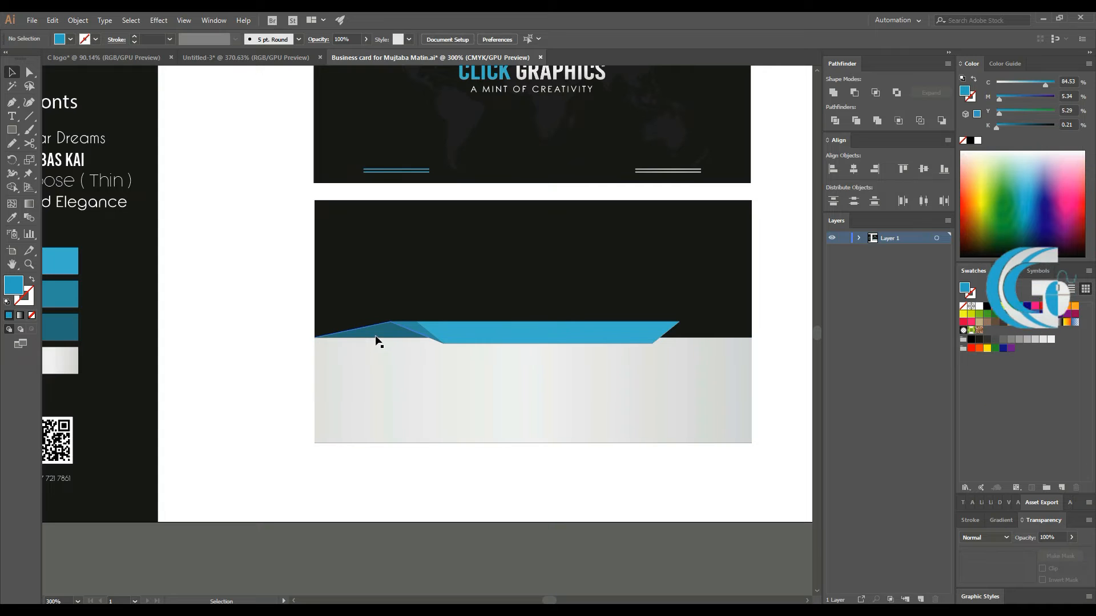
left_click(416, 329)
- Reflect a vertical copy of both dark teal wedges and place it at the band's right end
left_click(412, 324, "shift")
right_click(412, 324)
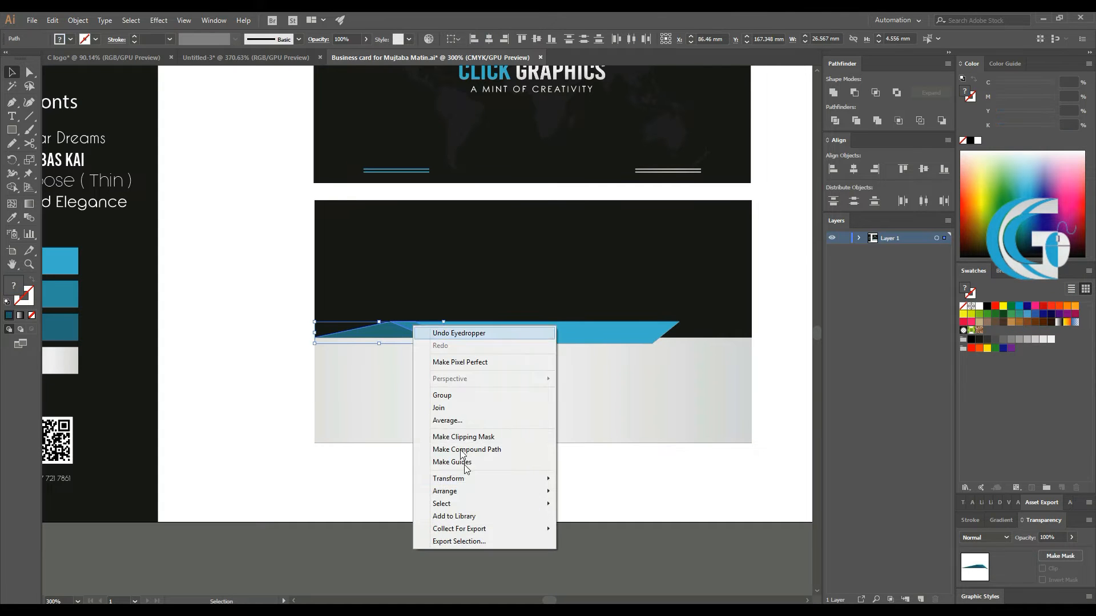
mouse_move(468, 479)
left_click(588, 520)
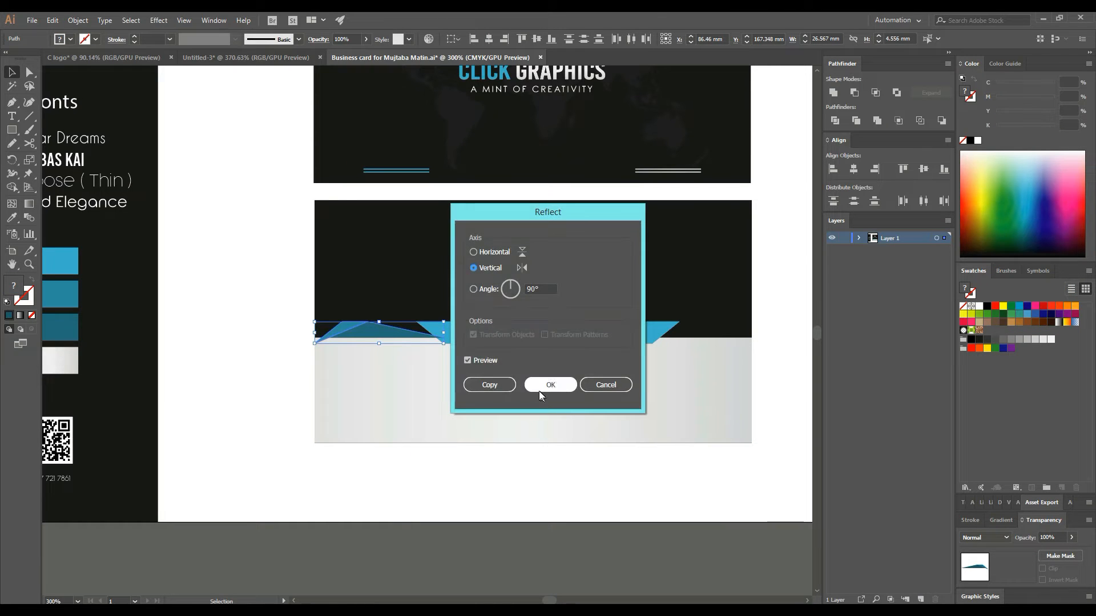
left_click(503, 387)
left_click_drag(370, 338, 685, 331)
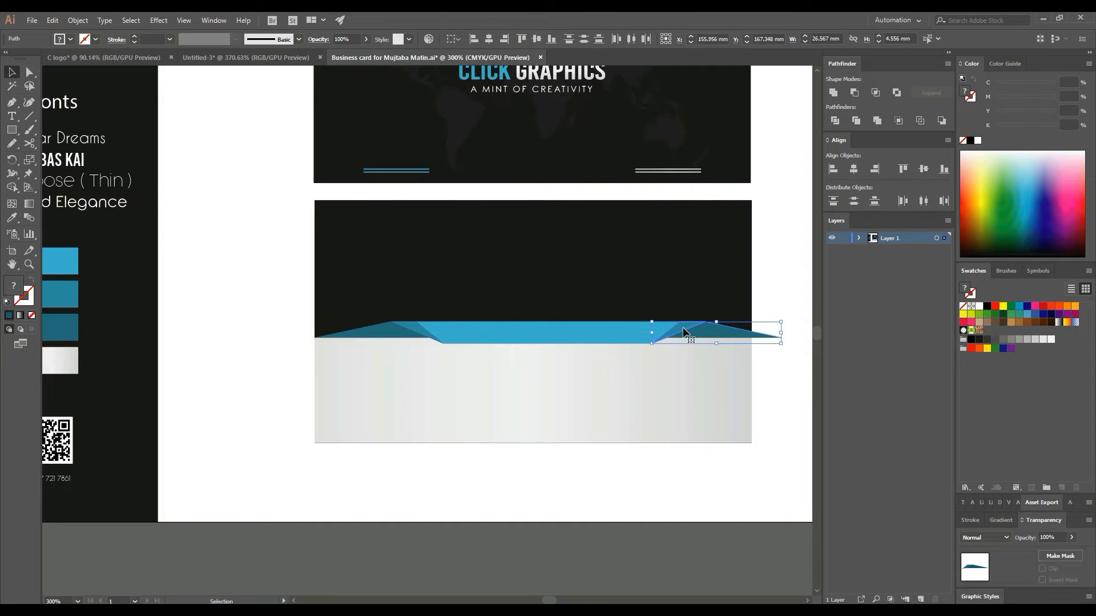
left_click_drag(254, 317, 701, 339)
- Stretch the blue band to the card edge and group all the band pieces
left_click(689, 302, "shift")
left_click(682, 390, "shift")
left_click(769, 328)
left_click(629, 327)
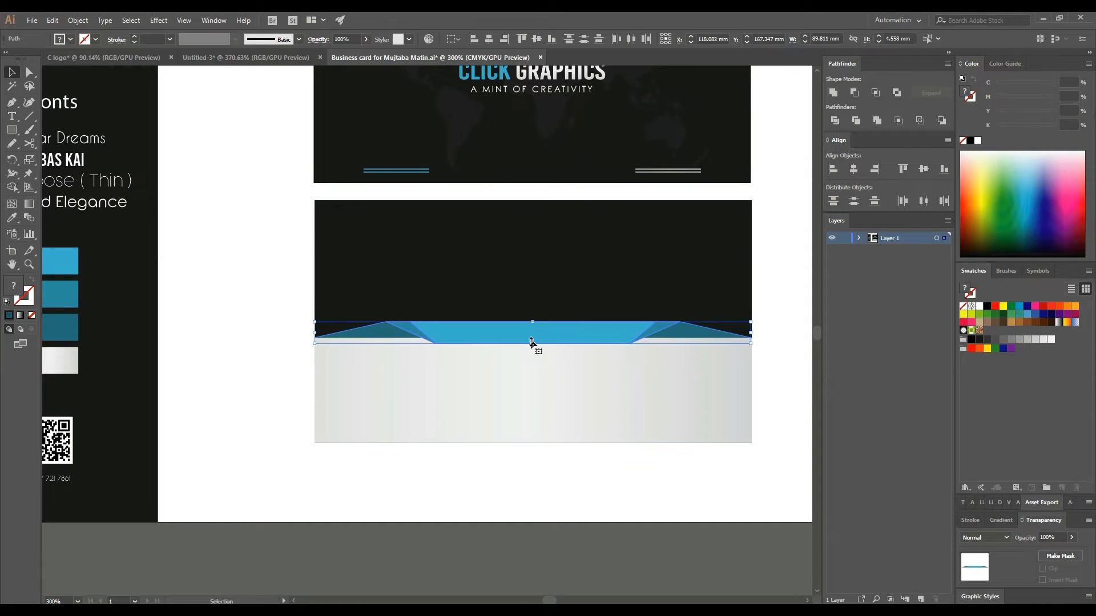
right_click(552, 283)
left_click(583, 356)
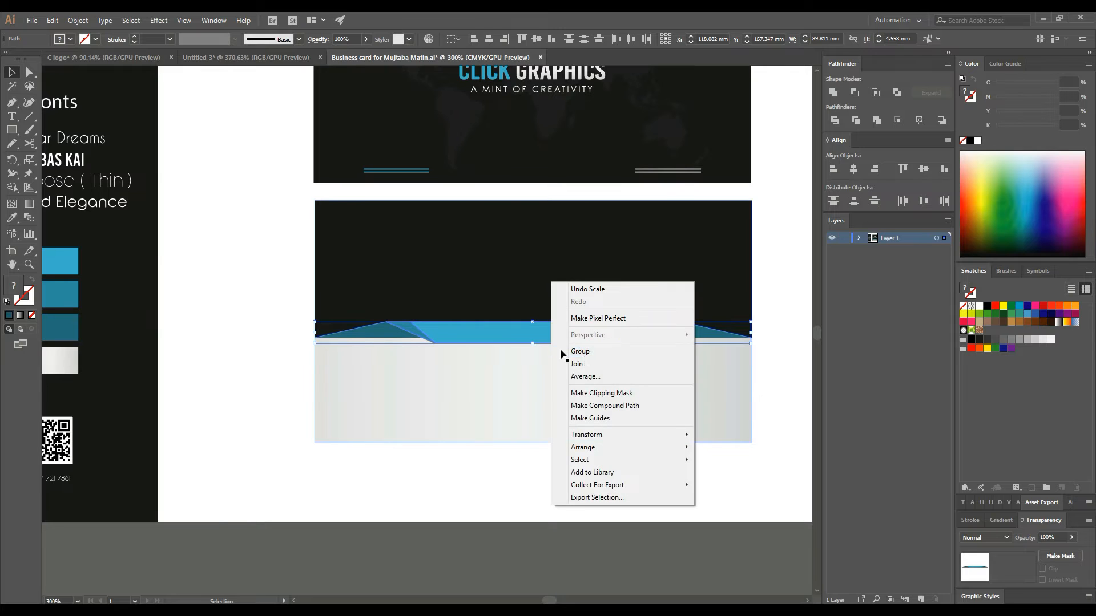
left_click(221, 310)
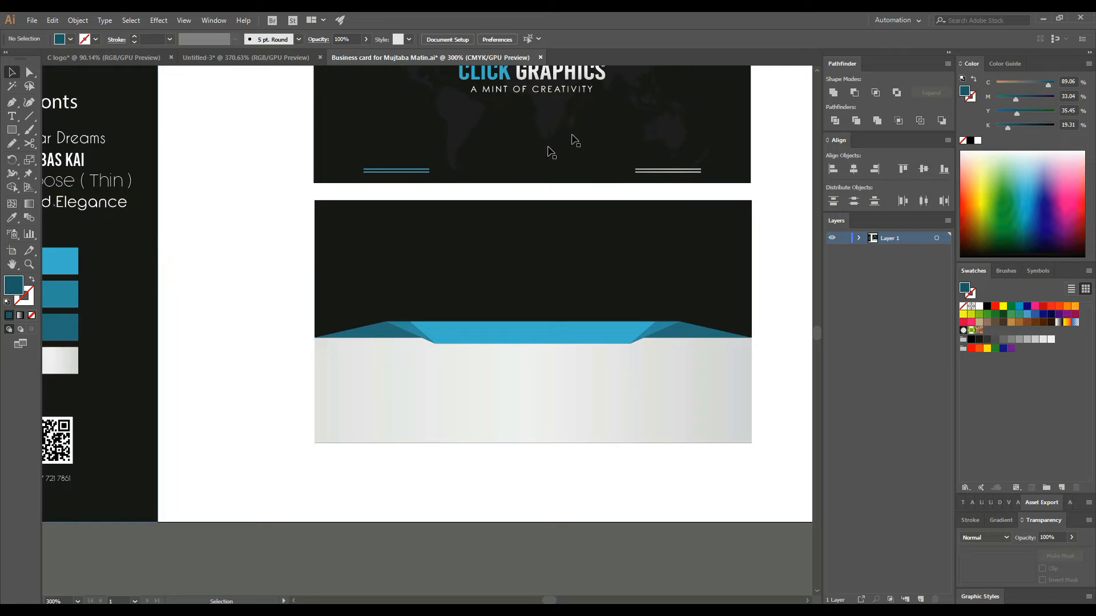
- Copy the faint world map onto the lower card and bring the grey rectangle and band to front
left_click(545, 121)
scroll(586, 186, "up", 2)
left_click_drag(640, 116, 661, 370)
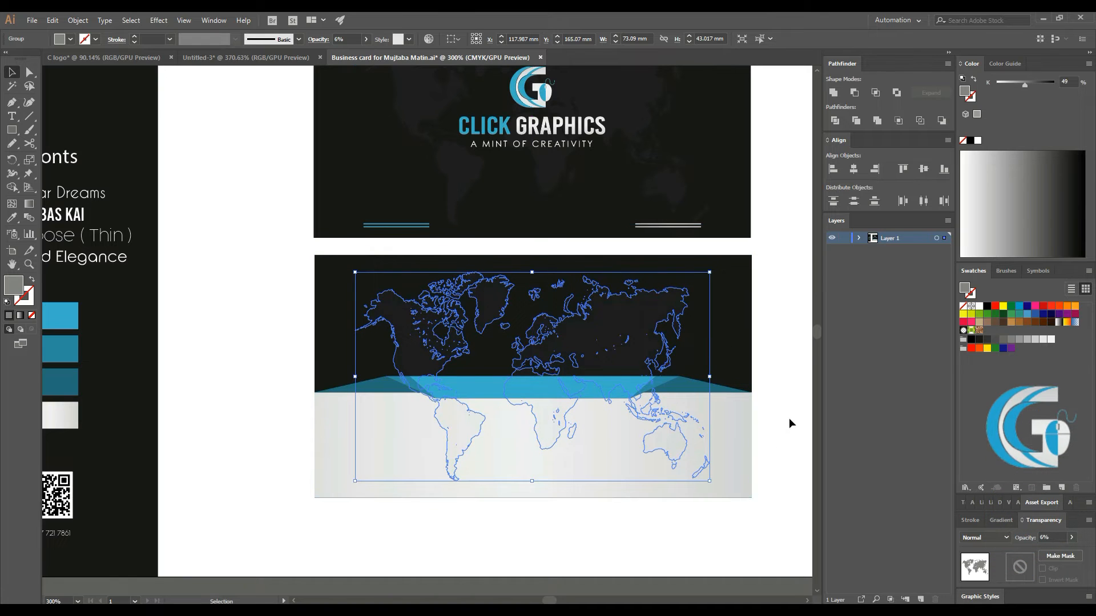
left_click(789, 423)
left_click(650, 430)
left_click(649, 388, "shift")
right_click(679, 384)
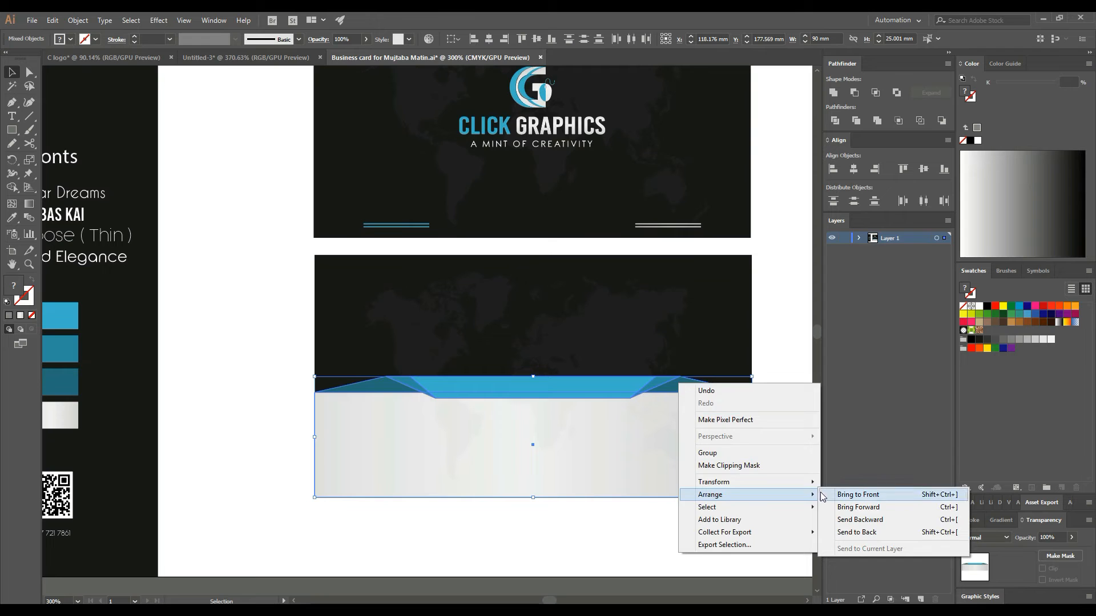
left_click(821, 495)
left_click(793, 398)
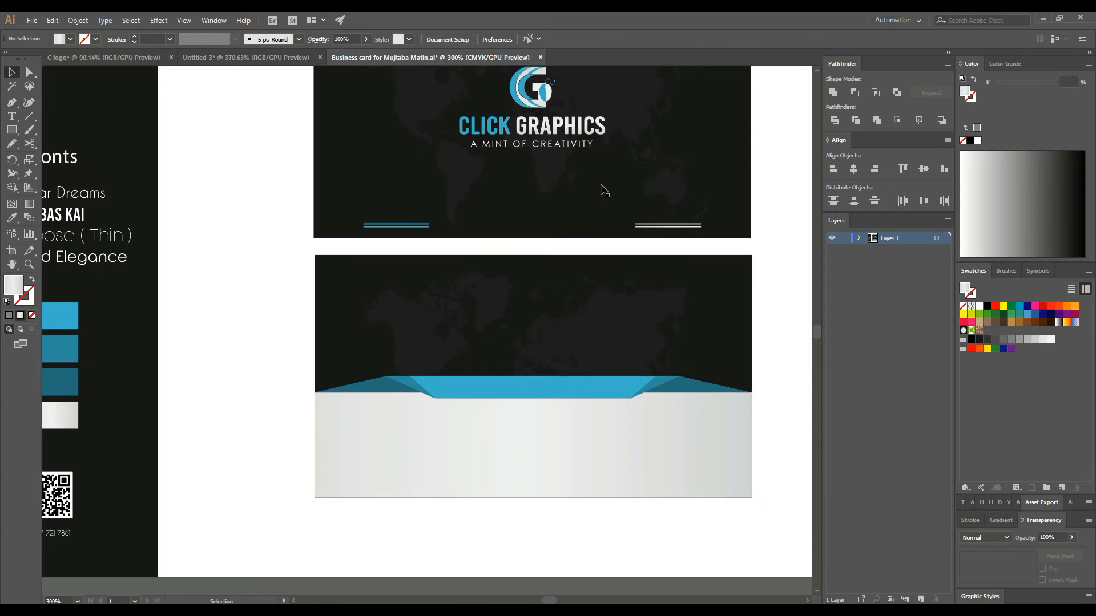
- Copy the logo and tagline down onto the lower card, above the blue band
left_click(545, 130)
left_click(546, 150, "shift")
left_click_drag(546, 150, 562, 355)
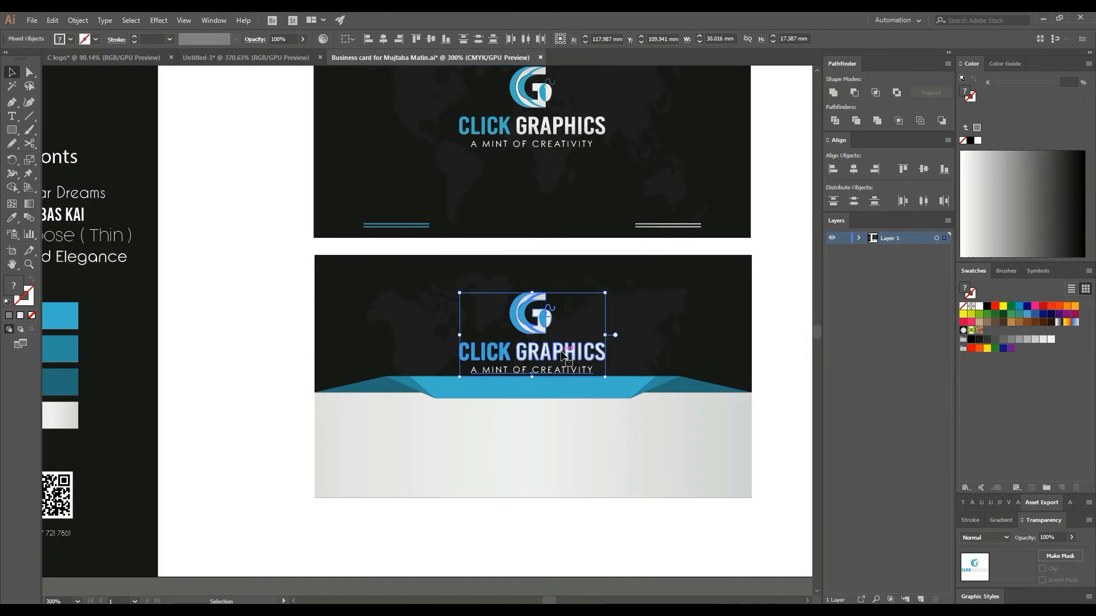
key("Up")
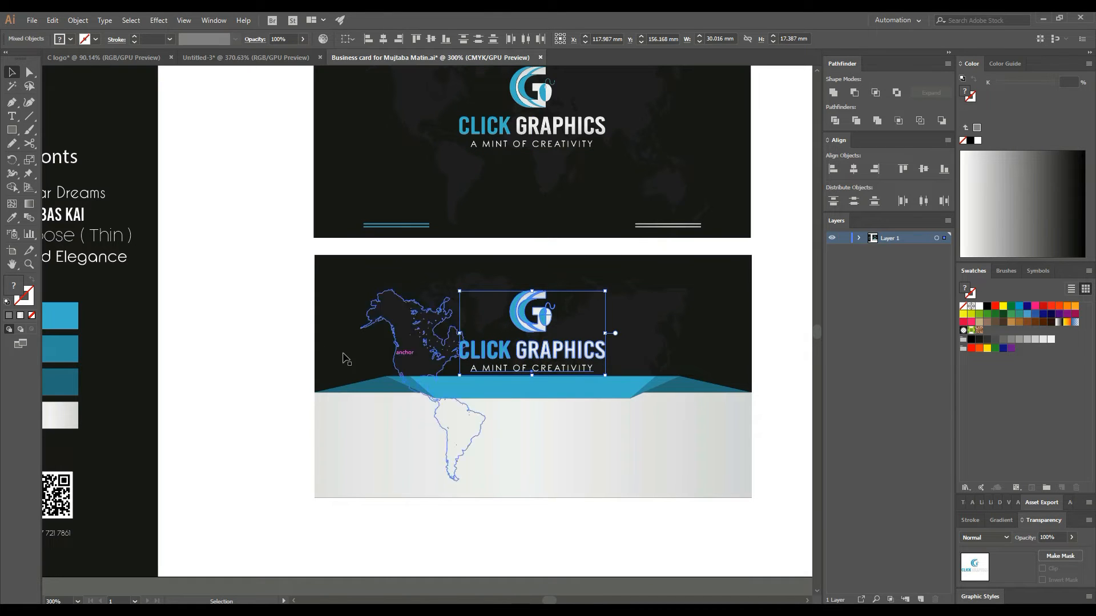
left_click(274, 323)
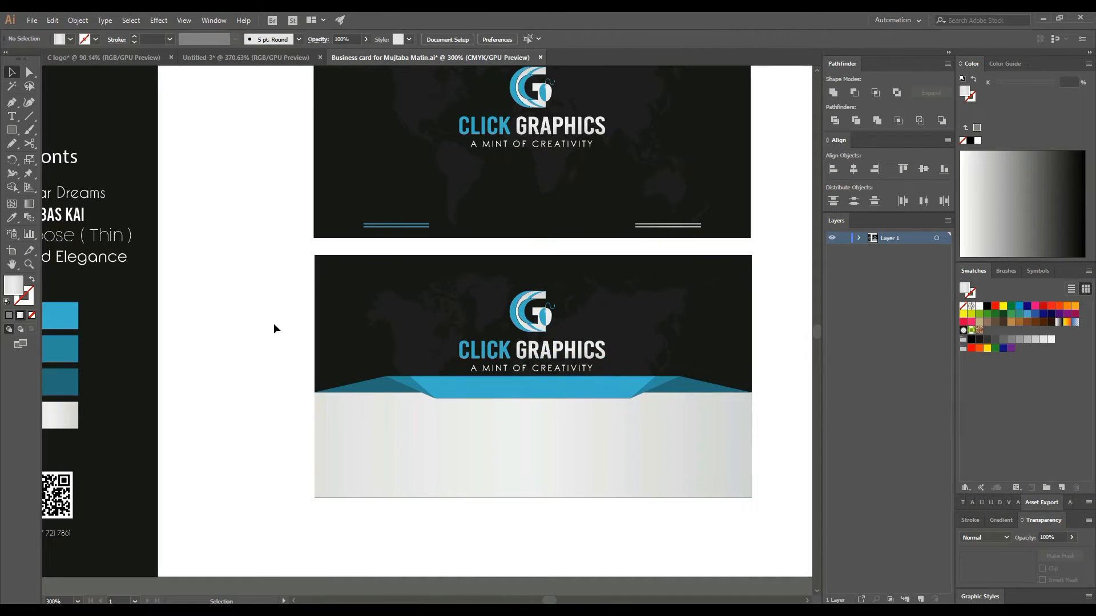
- Send the top card's background rectangle to the back
right_click(493, 234)
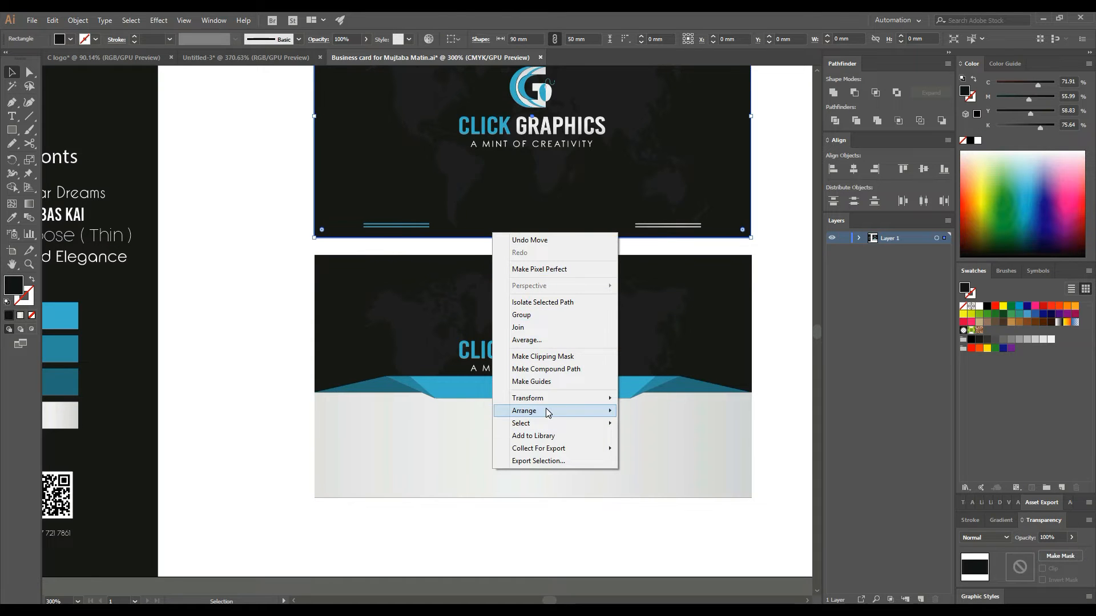
mouse_move(546, 411)
left_click(634, 444)
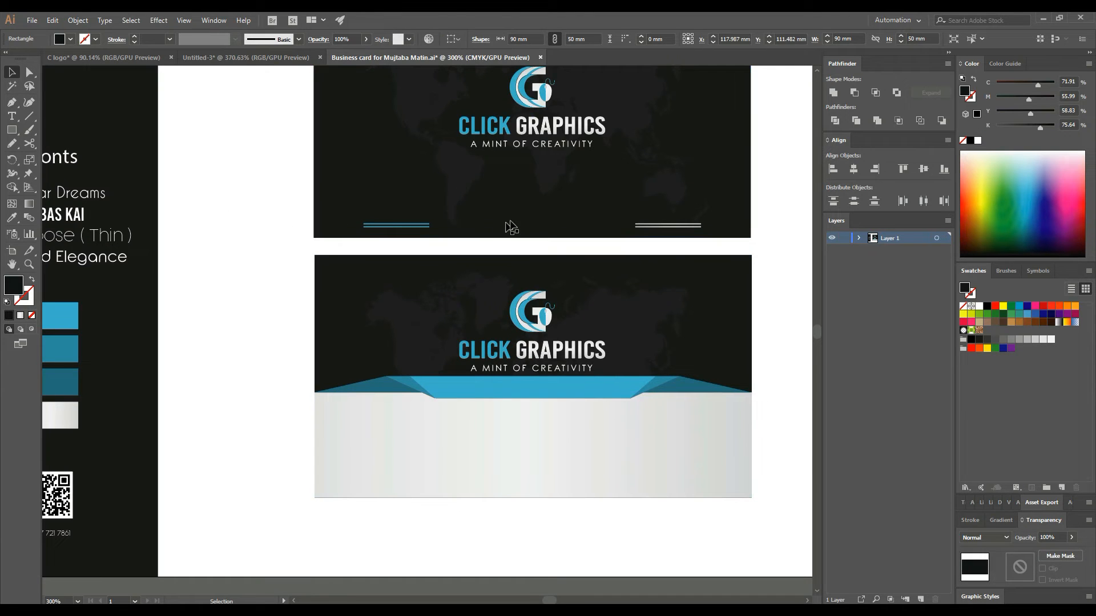
key("ctrl+shift+a")
left_click(11, 116)
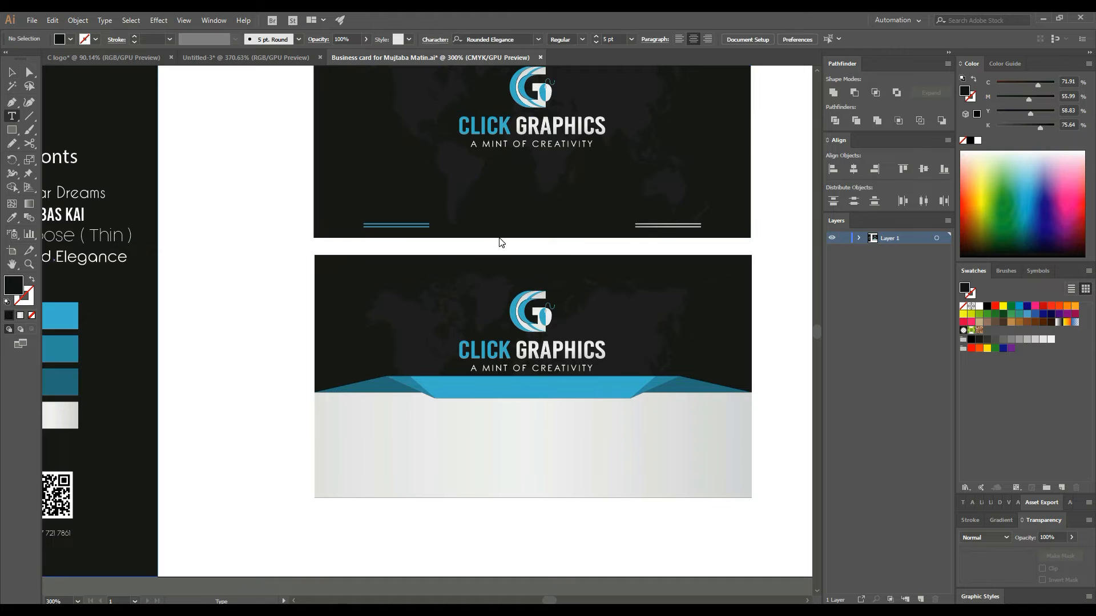
left_click(483, 231)
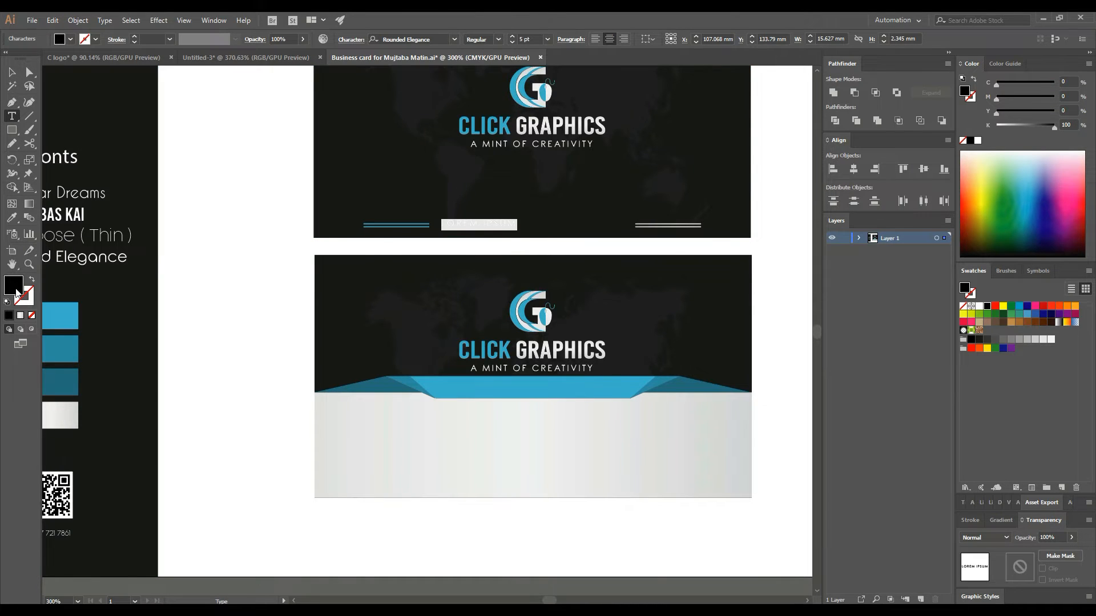
left_click_drag(440, 291, 394, 239)
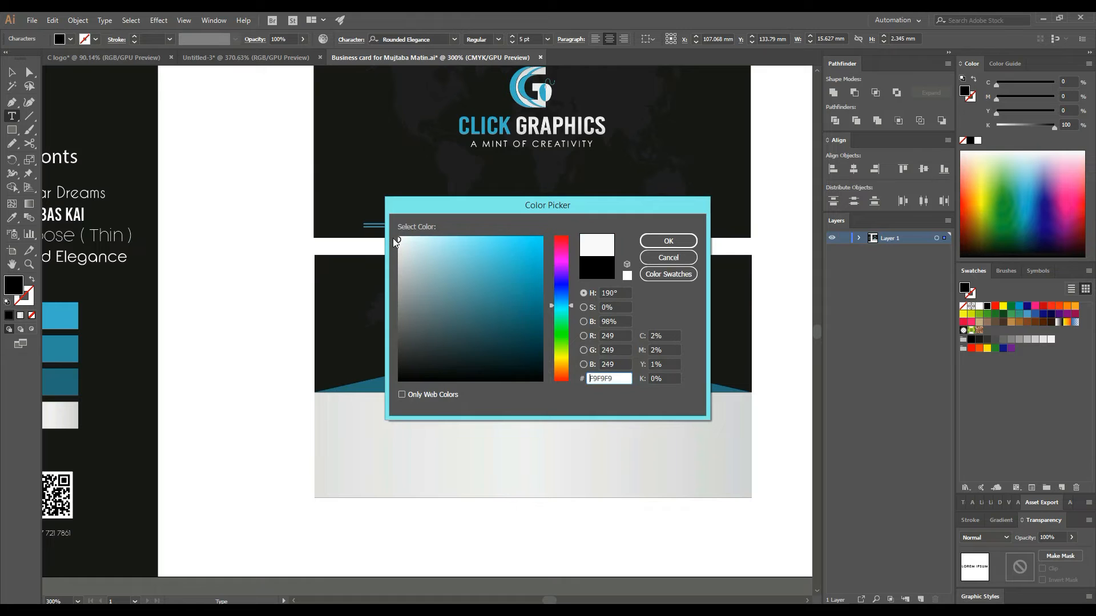
left_click(673, 241)
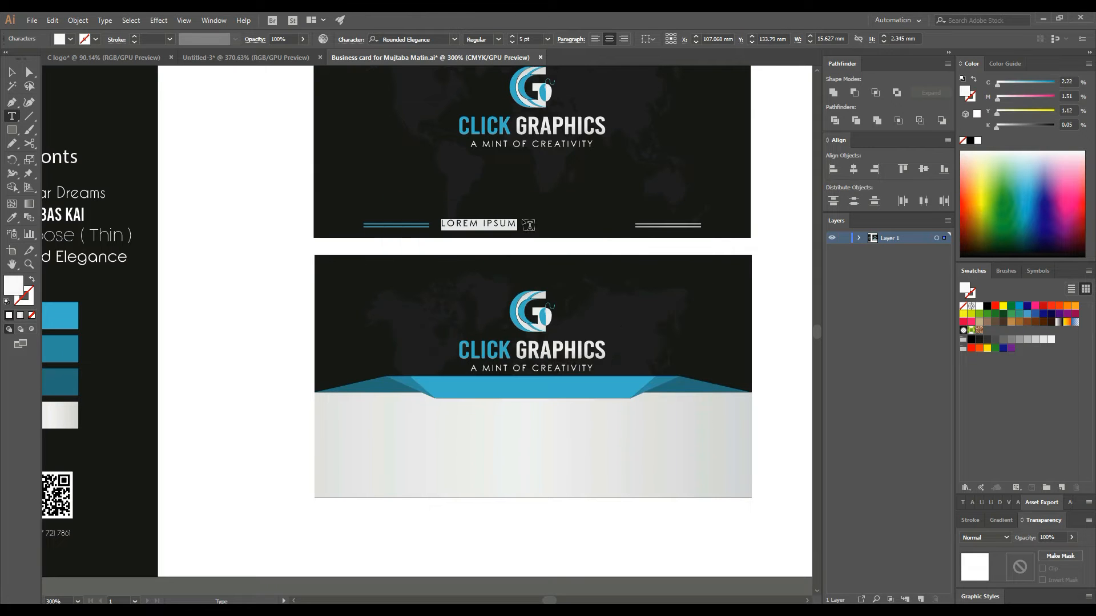
type("ww")
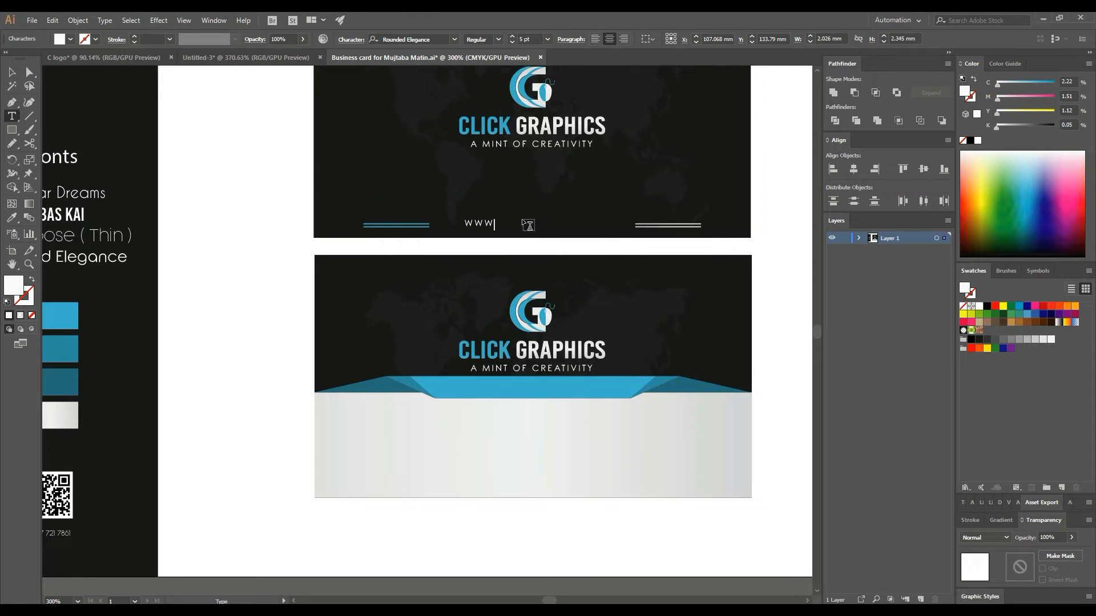
type("w.clickgraphics.ca")
left_click(10, 75)
left_click_drag(504, 227, 551, 227)
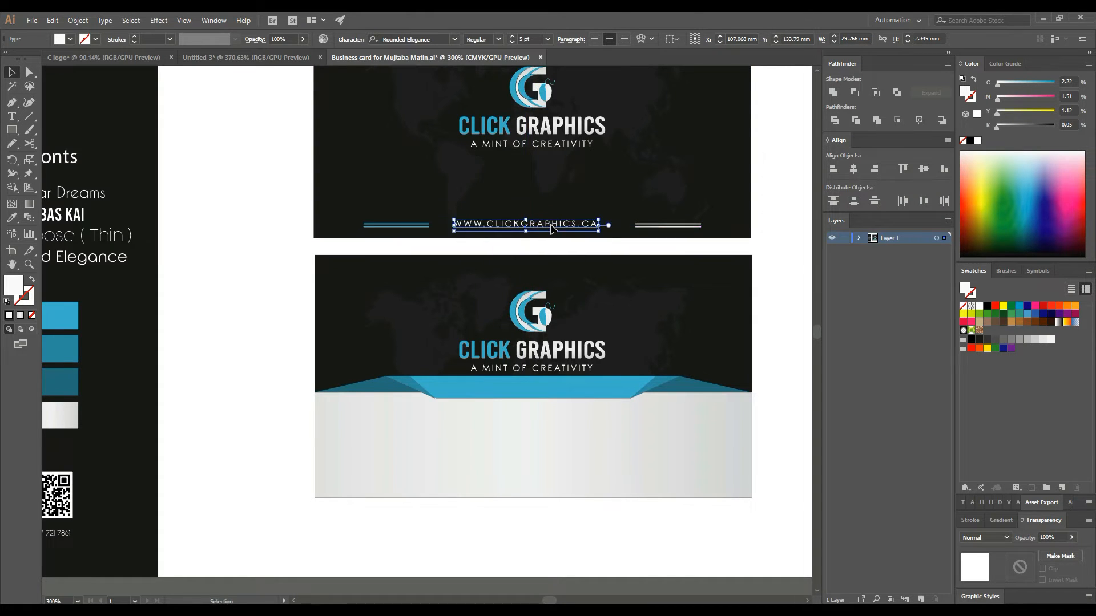
- Turn off All Caps on the website text and set it to 6 pt
left_click(351, 39)
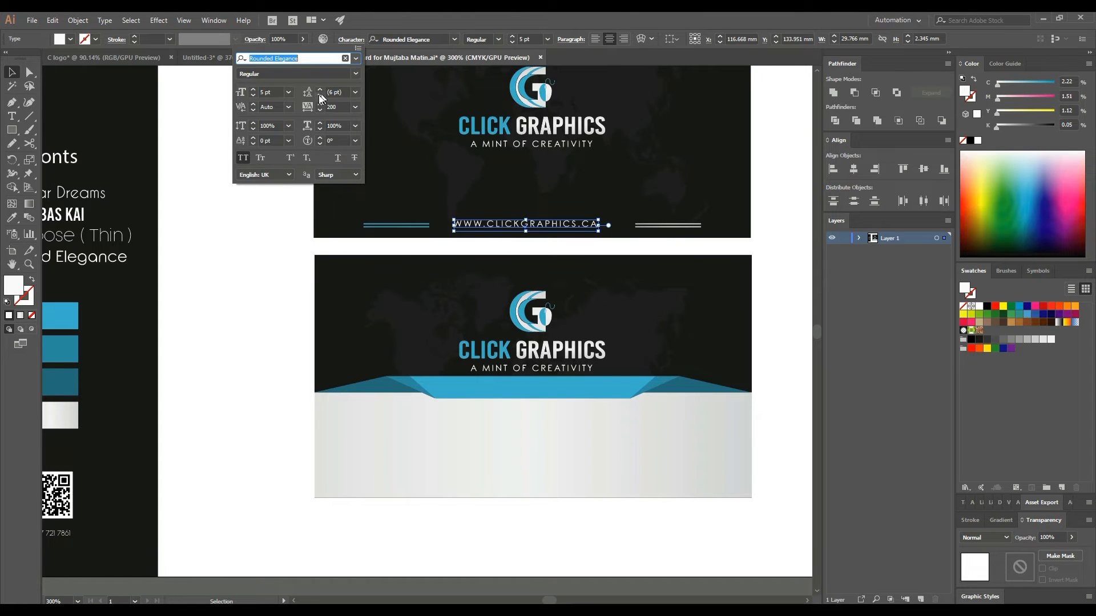
left_click(243, 162)
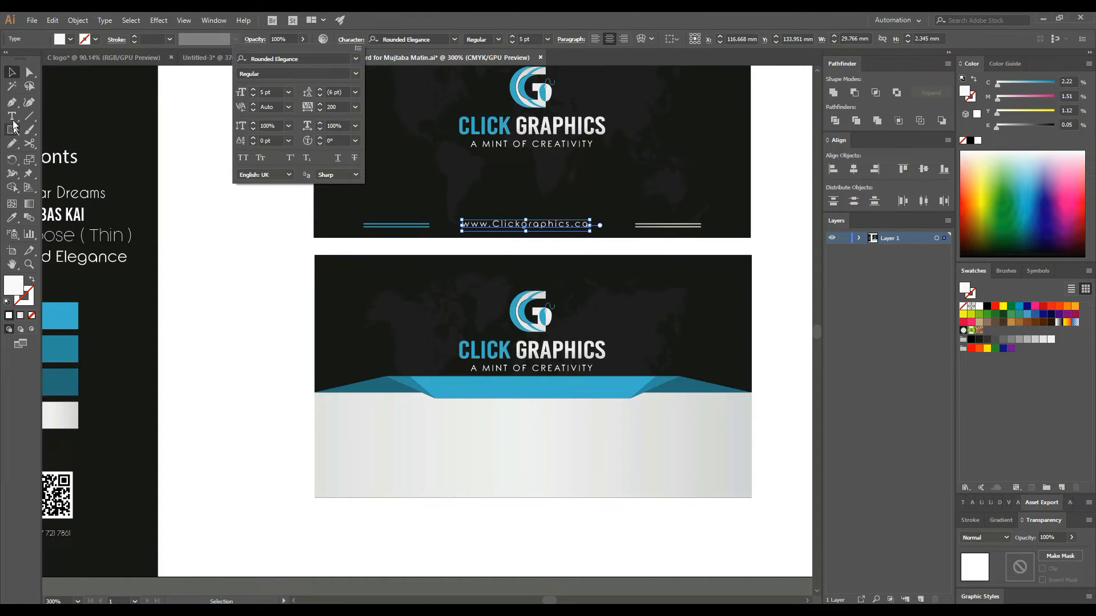
left_click(154, 263)
left_click(151, 247)
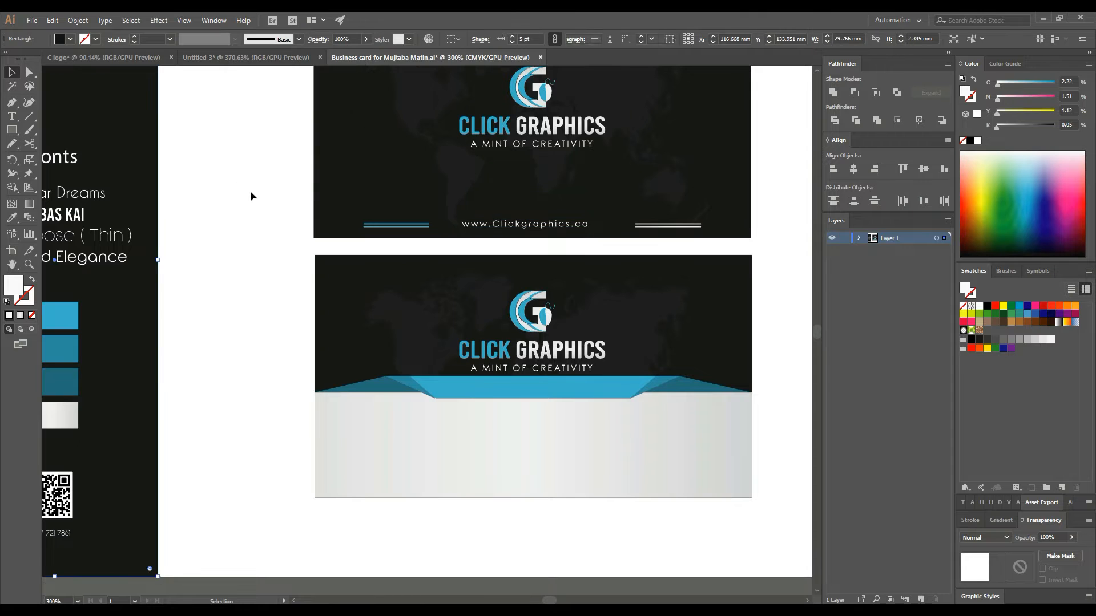
scroll(561, 258, "up", 1)
left_click(562, 247)
left_click(537, 39)
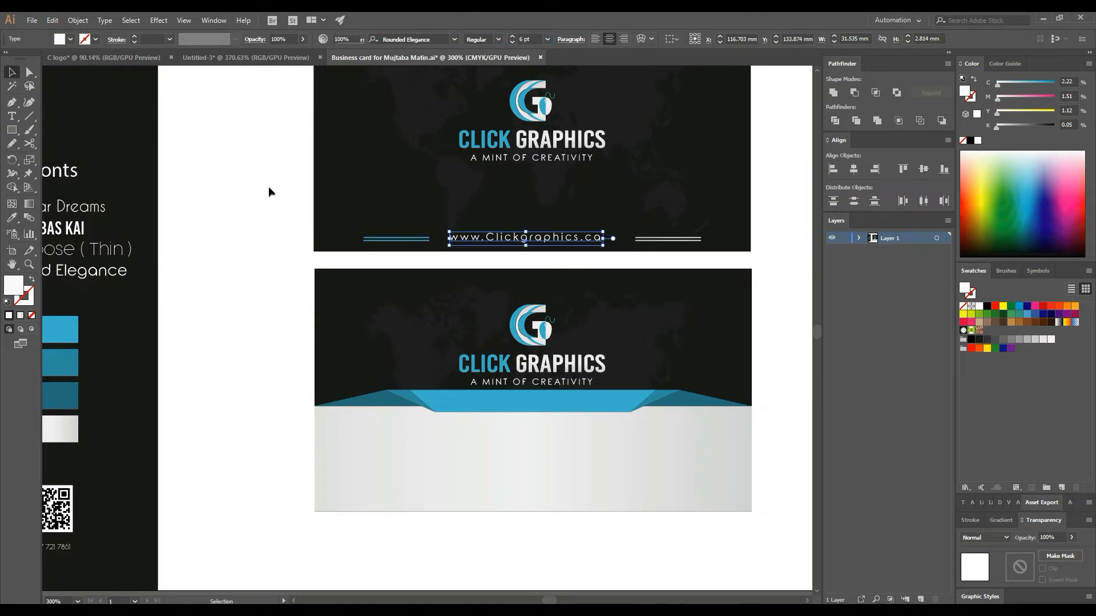
left_click(272, 186)
- Vertically centre the website text with the two decorative lines
scroll(272, 171, "up", 1)
left_click_drag(293, 120, 775, 272)
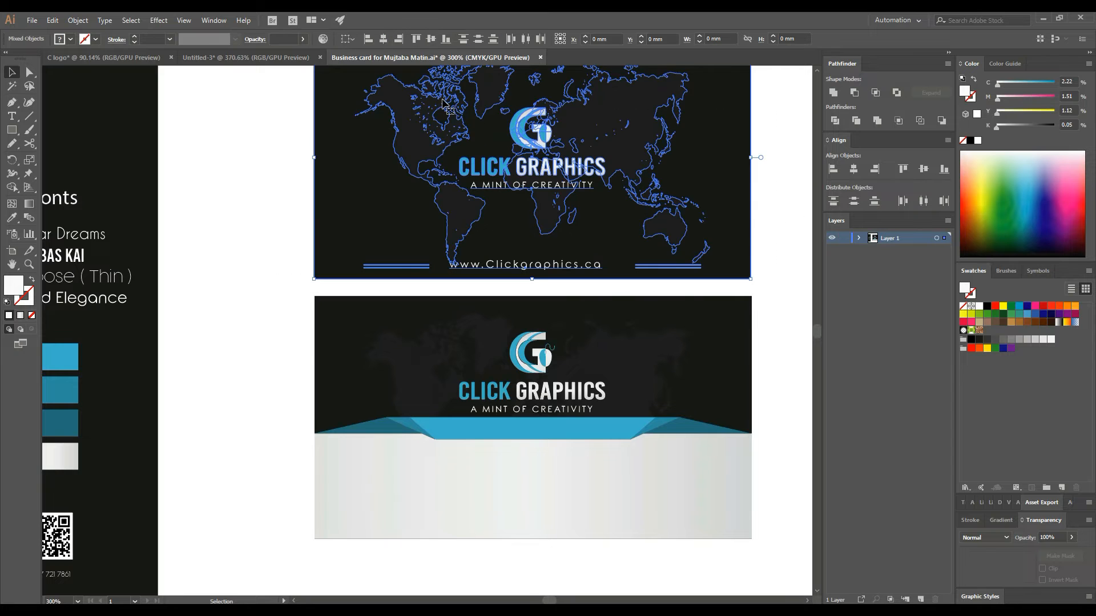
left_click(281, 184)
left_click(567, 267)
left_click(652, 267, "shift")
left_click(434, 36)
left_click(291, 214)
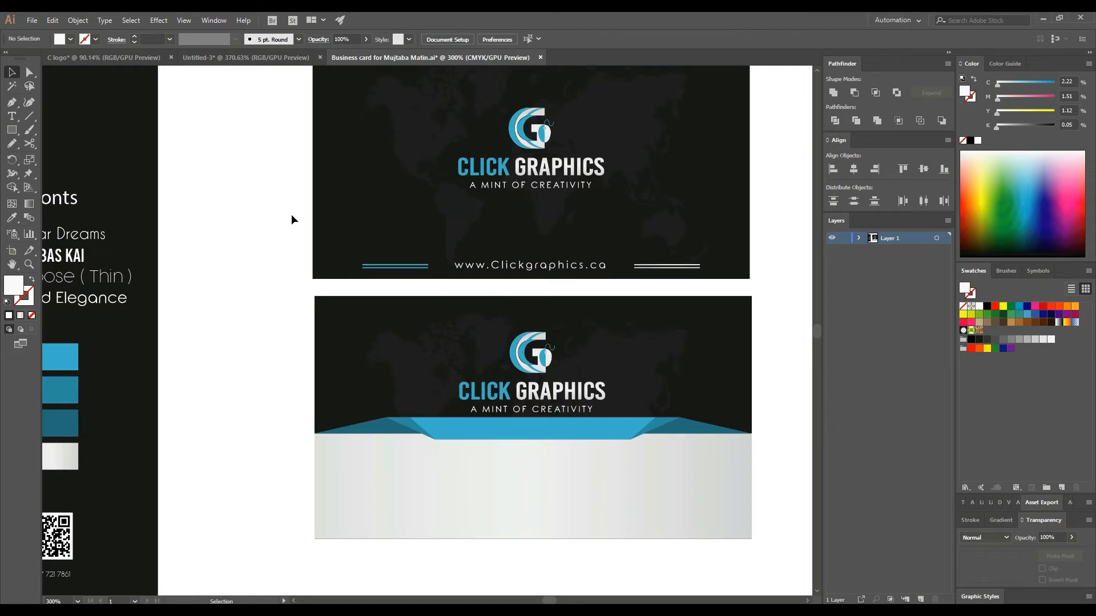
scroll(276, 213, "down", 3)
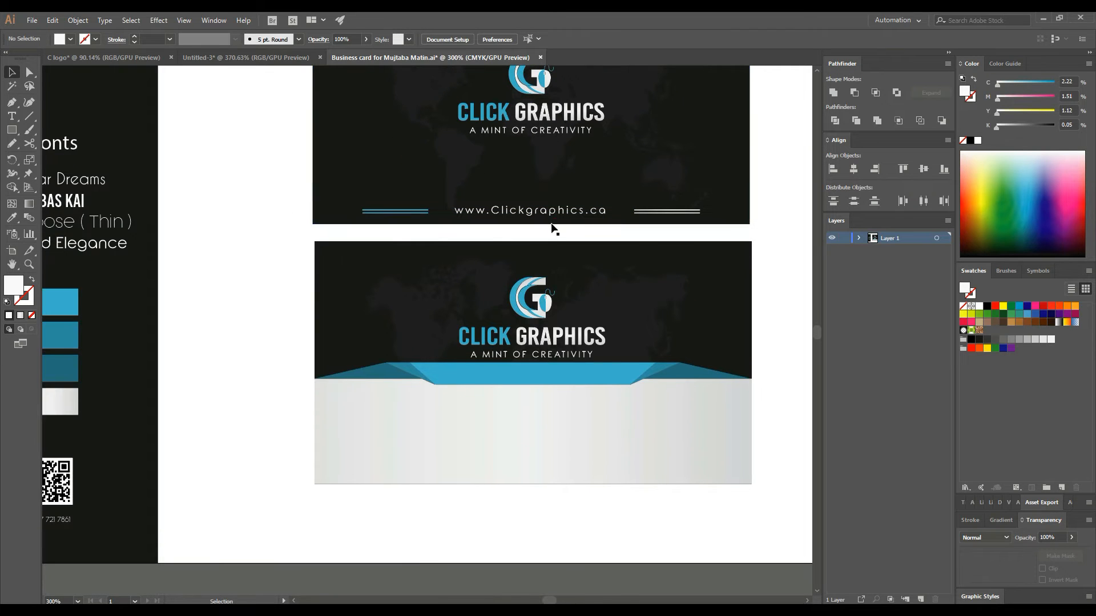
- Copy the website address onto the lower card's blue band and set it to All Caps
left_click_drag(558, 210, 573, 378)
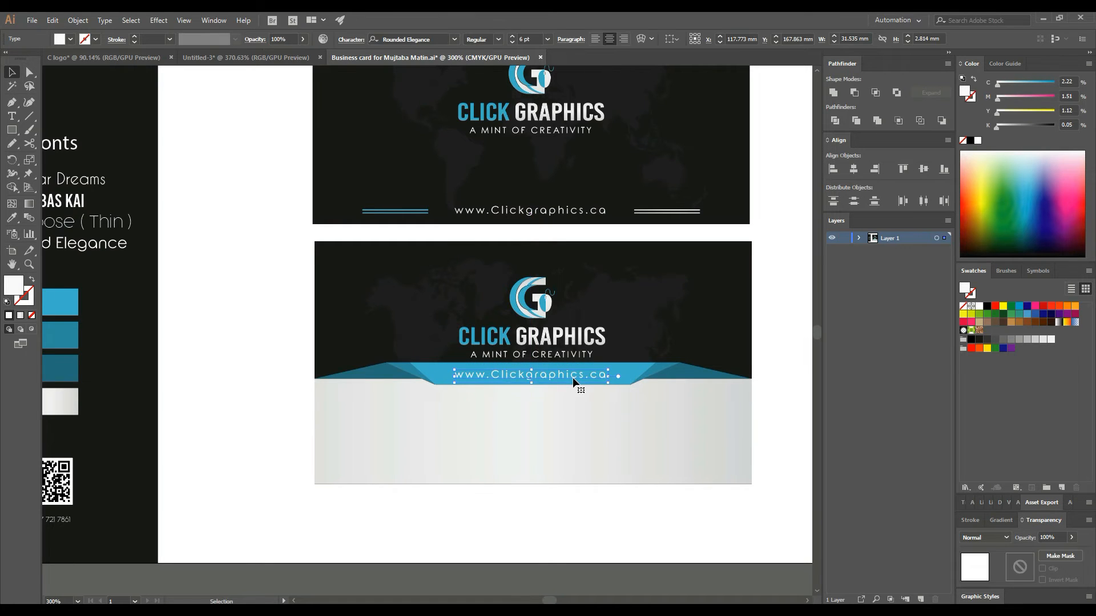
left_click(222, 337)
left_click(604, 373)
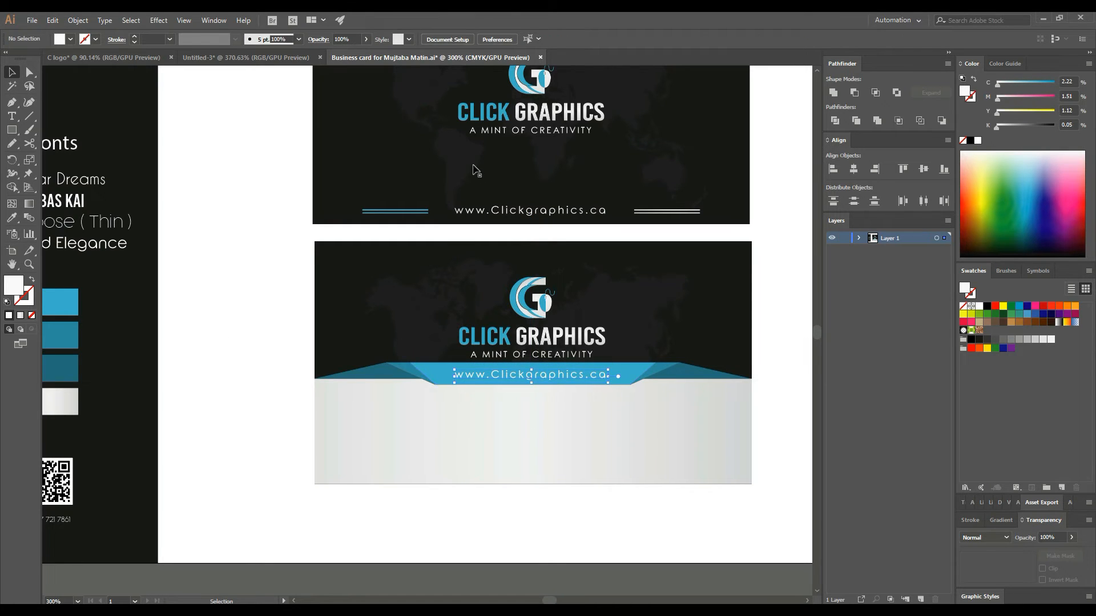
left_click(354, 39)
left_click(242, 160)
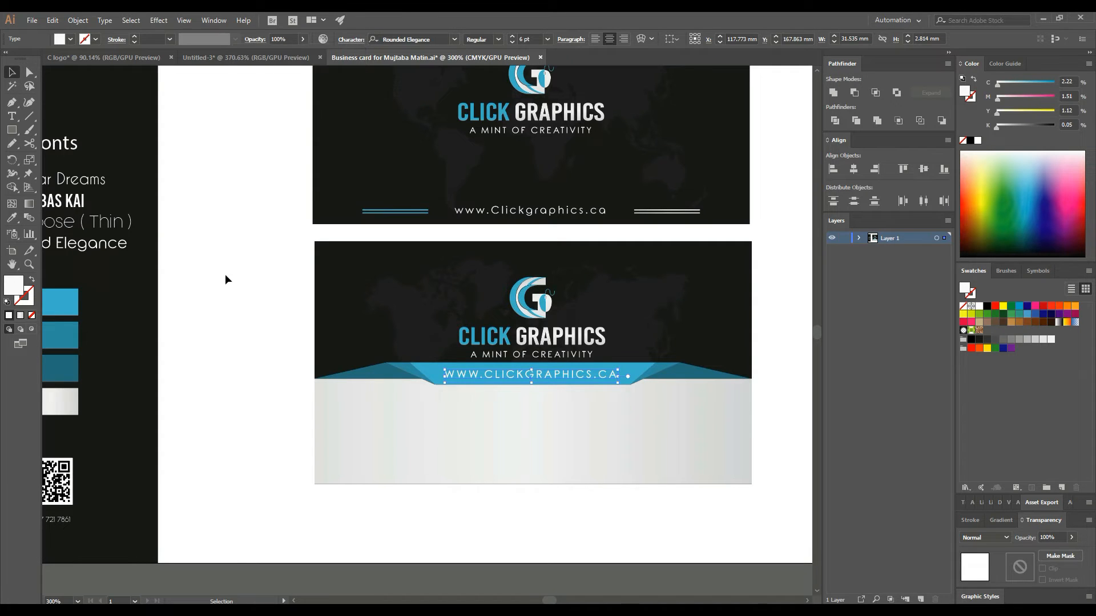
left_click(226, 276)
- Enlarge the lower card's website address to 6 pt
left_click(583, 374)
left_click(529, 38)
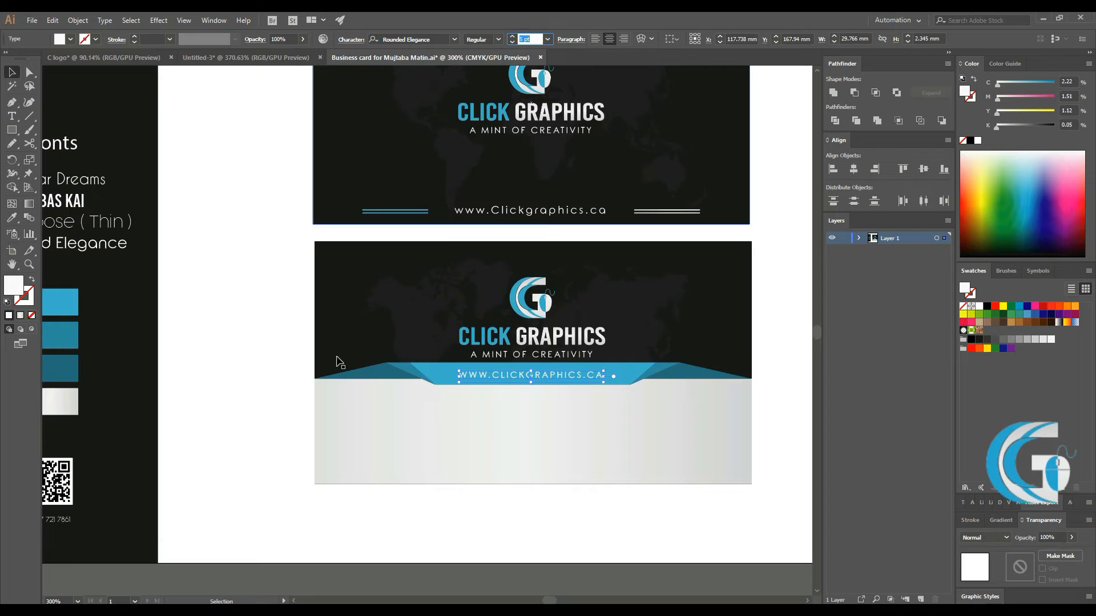
left_click_drag(274, 284, 771, 451)
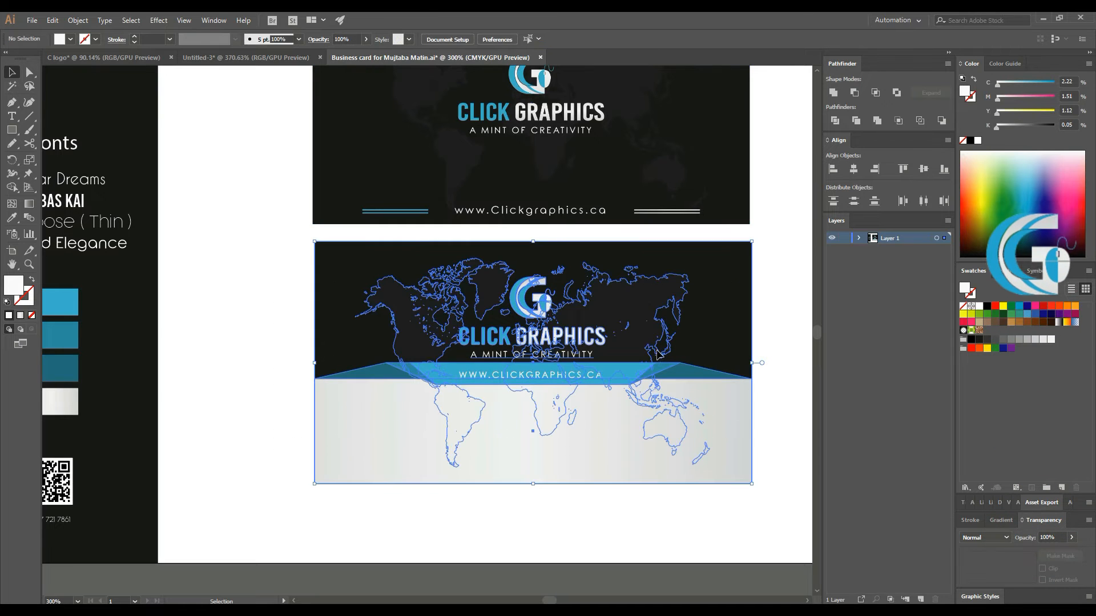
left_click(283, 303)
left_click(530, 376)
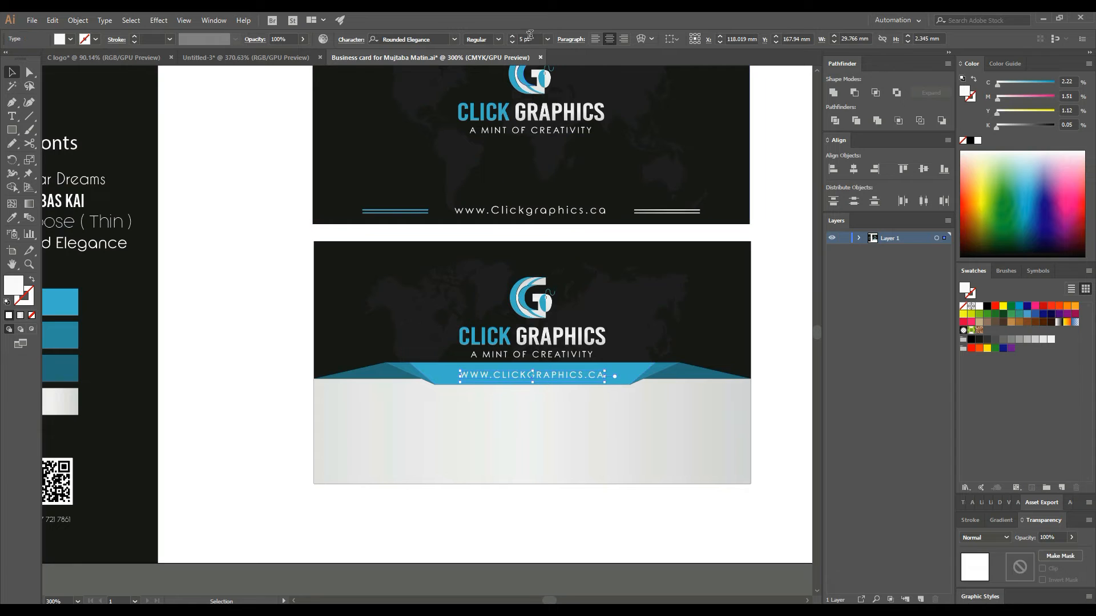
key("Return")
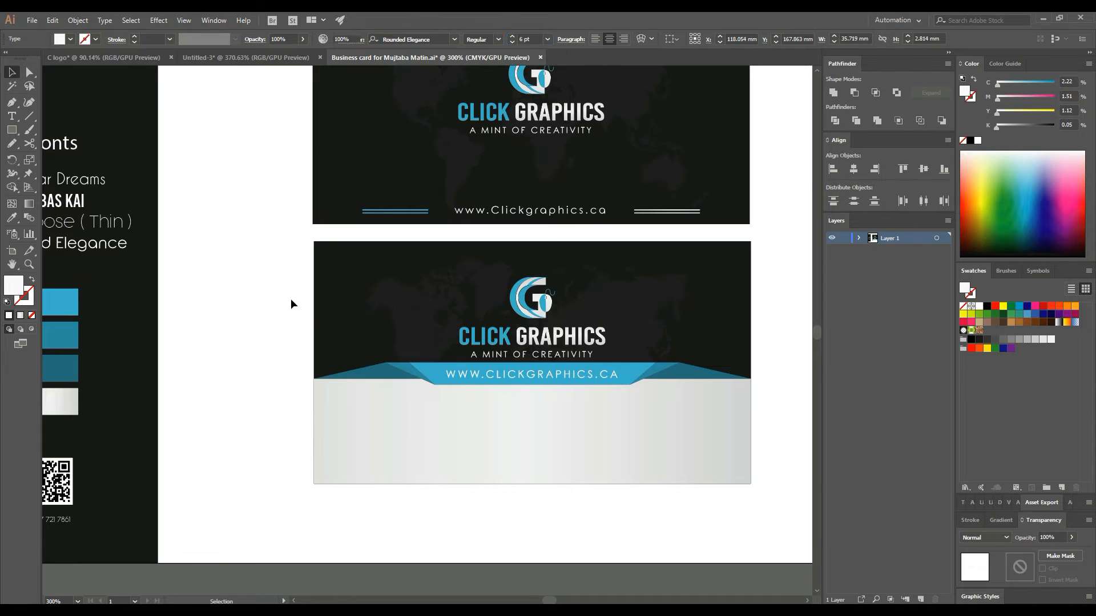
left_click(288, 299)
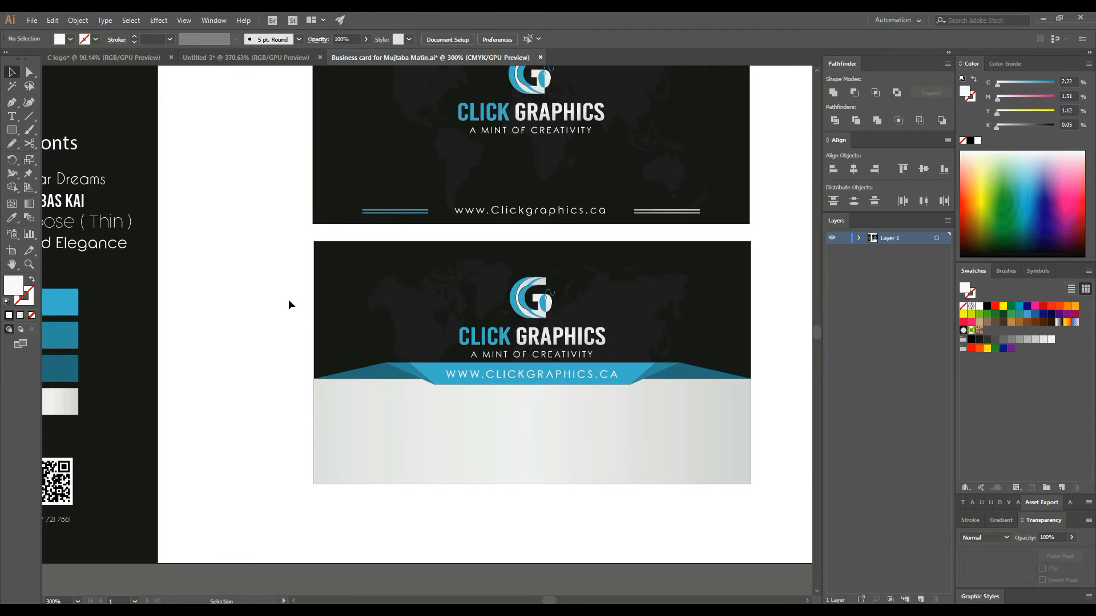
- Nudge the lower card's logo and tagline slightly upward
left_click(539, 320)
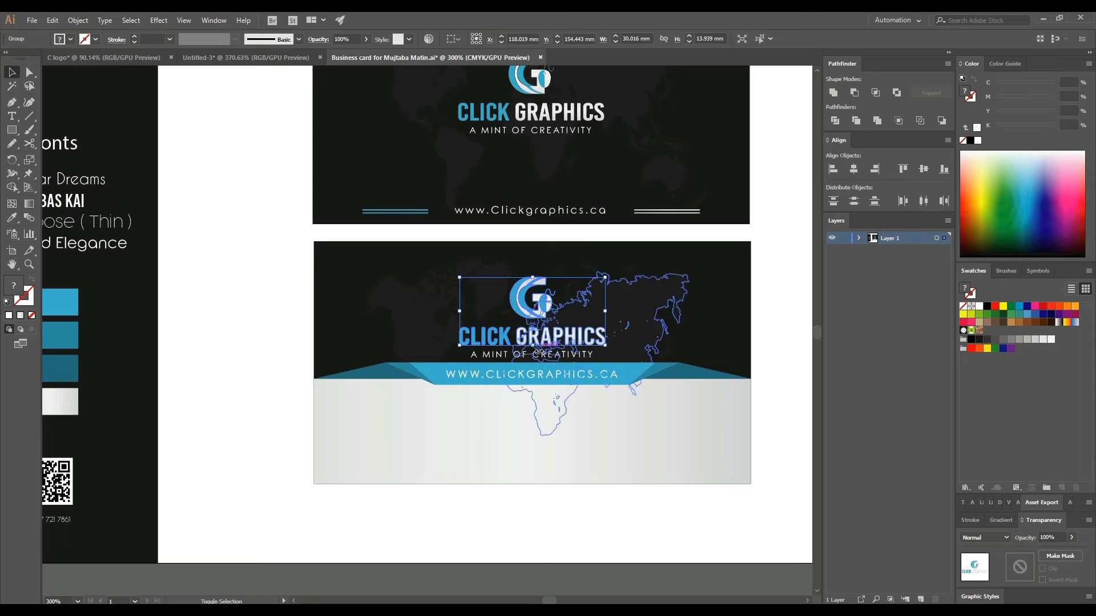
left_click(542, 357, "shift")
key("Up")
key("Up")
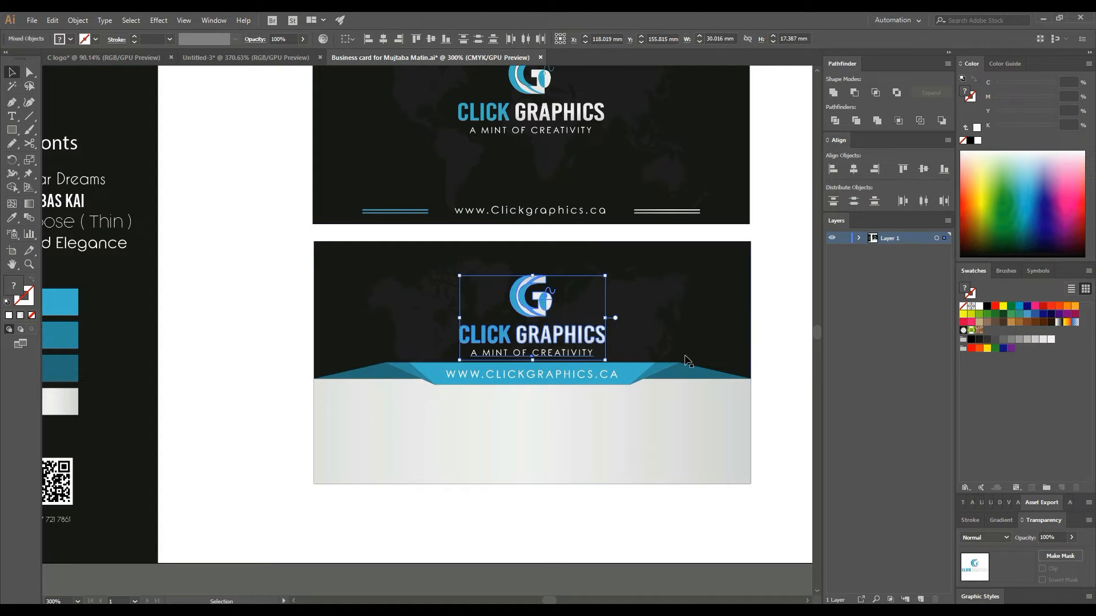
left_click(777, 334)
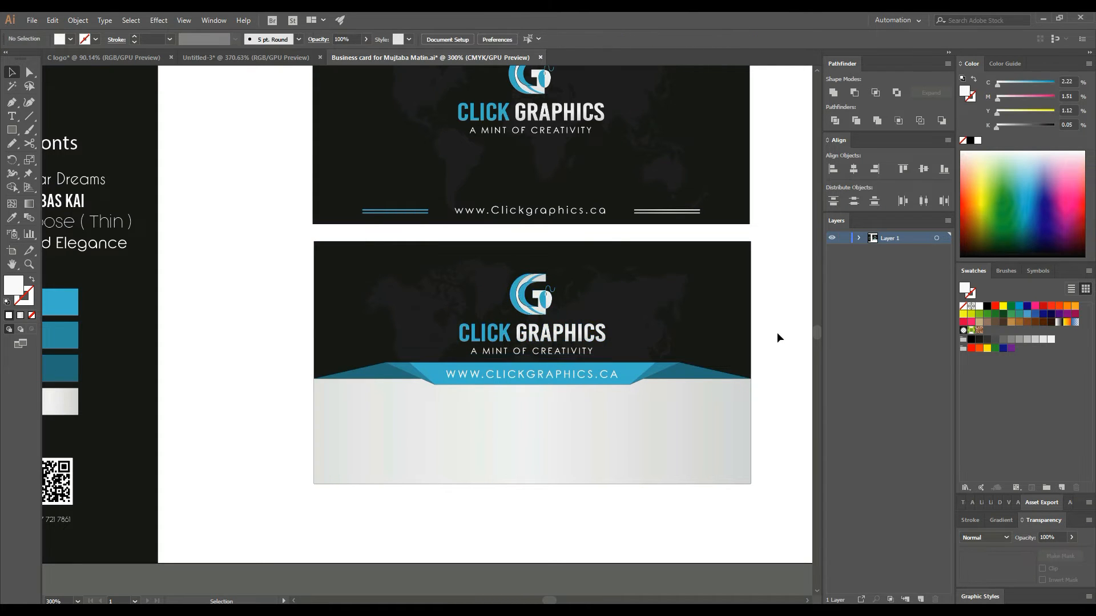
scroll(335, 362, "down", 1)
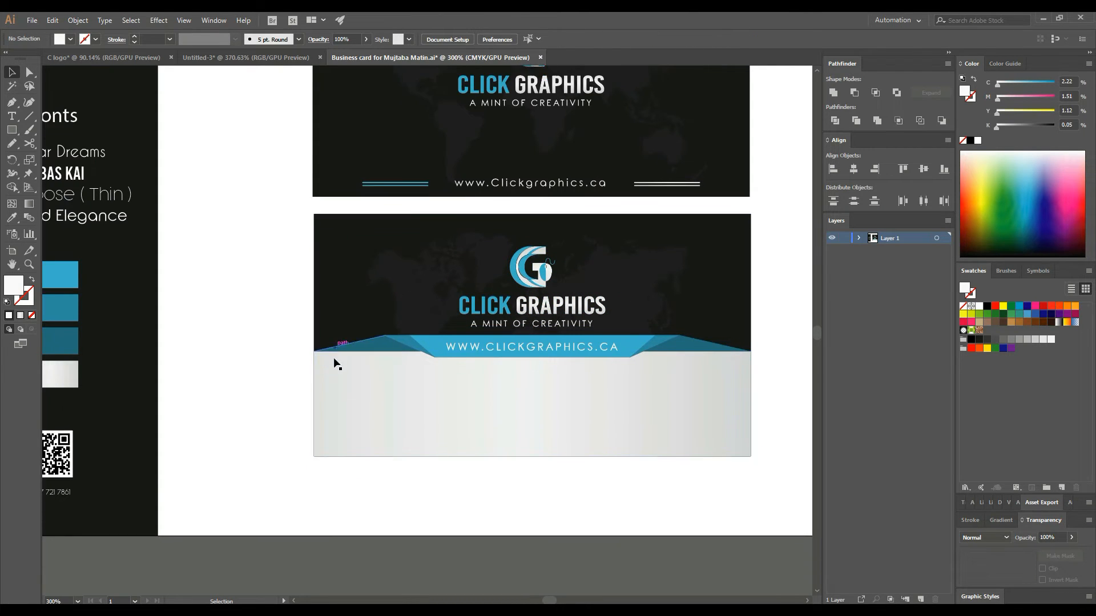
- Add point text 'GRAPHICS DESIGNER' in the card's lower-left and move it lower
key("t")
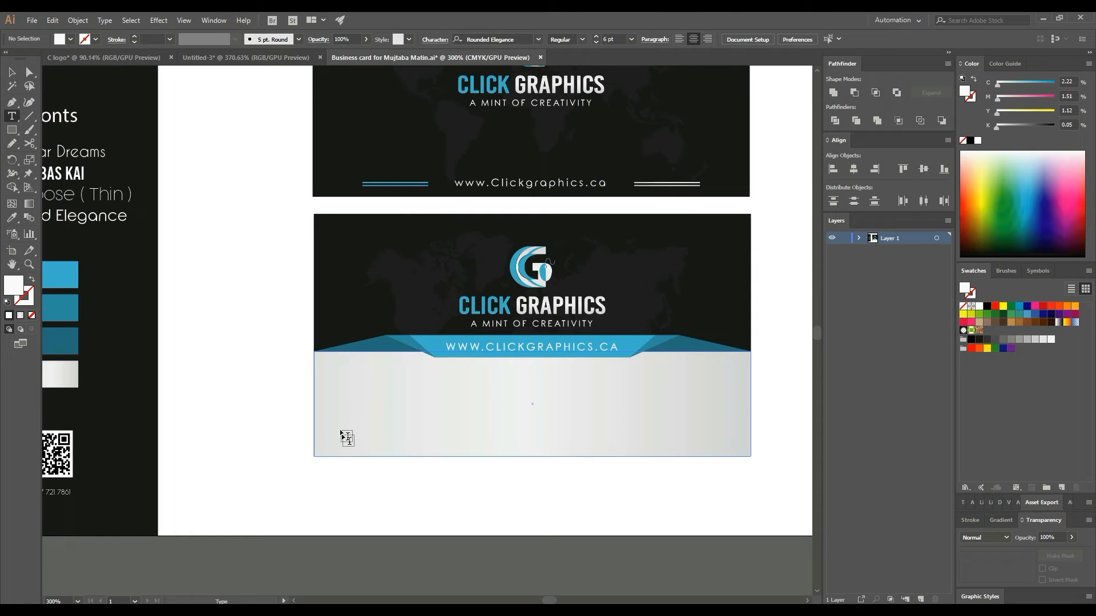
left_click(29, 266)
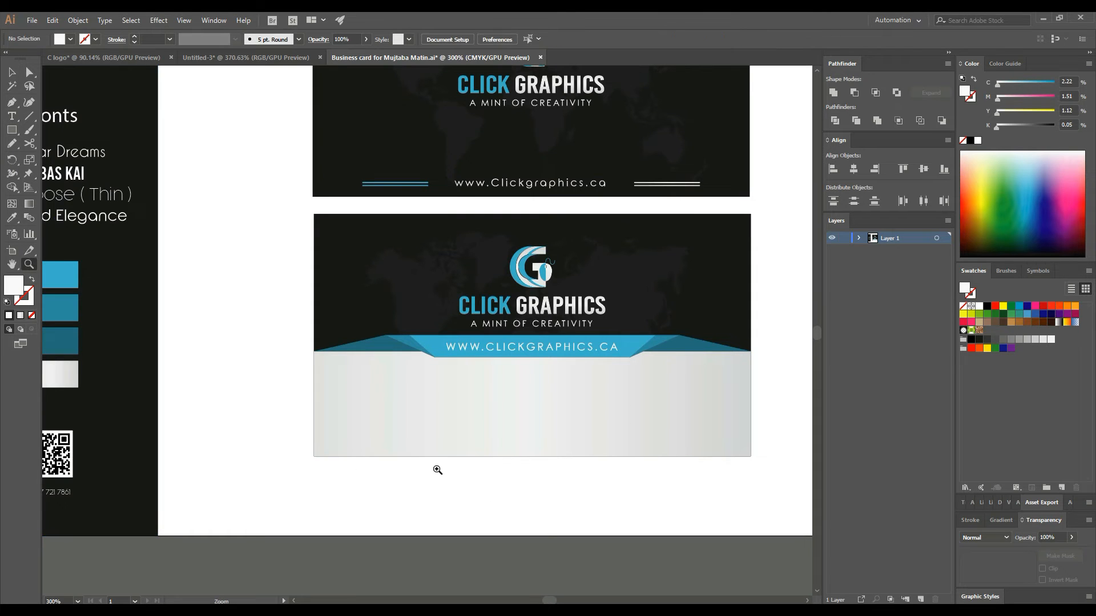
left_click_drag(378, 434, 491, 430)
left_click(12, 116)
left_click(327, 410)
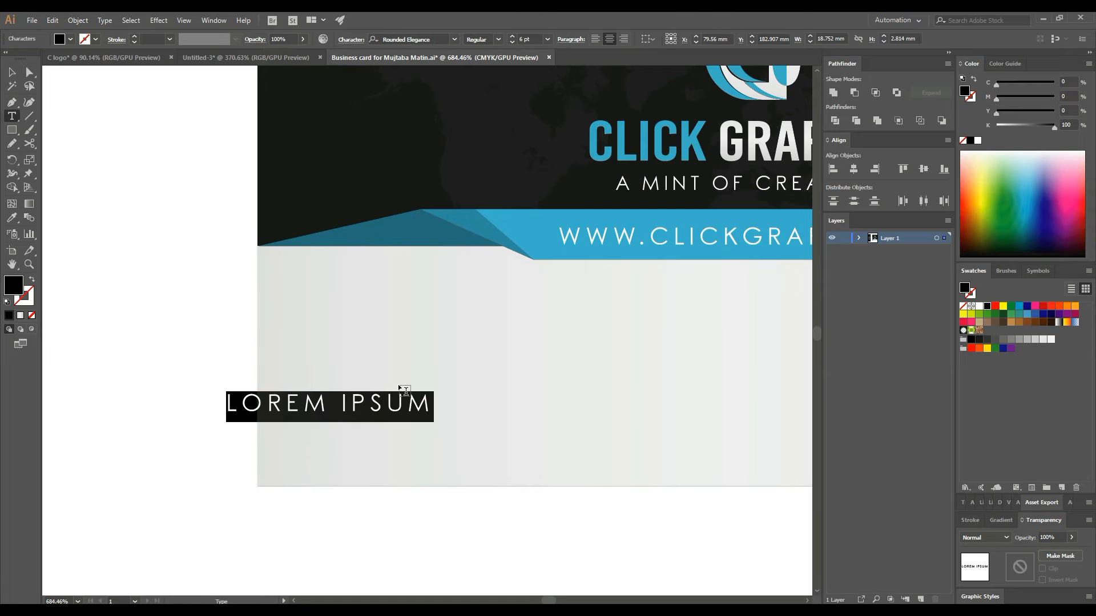
type("GRA")
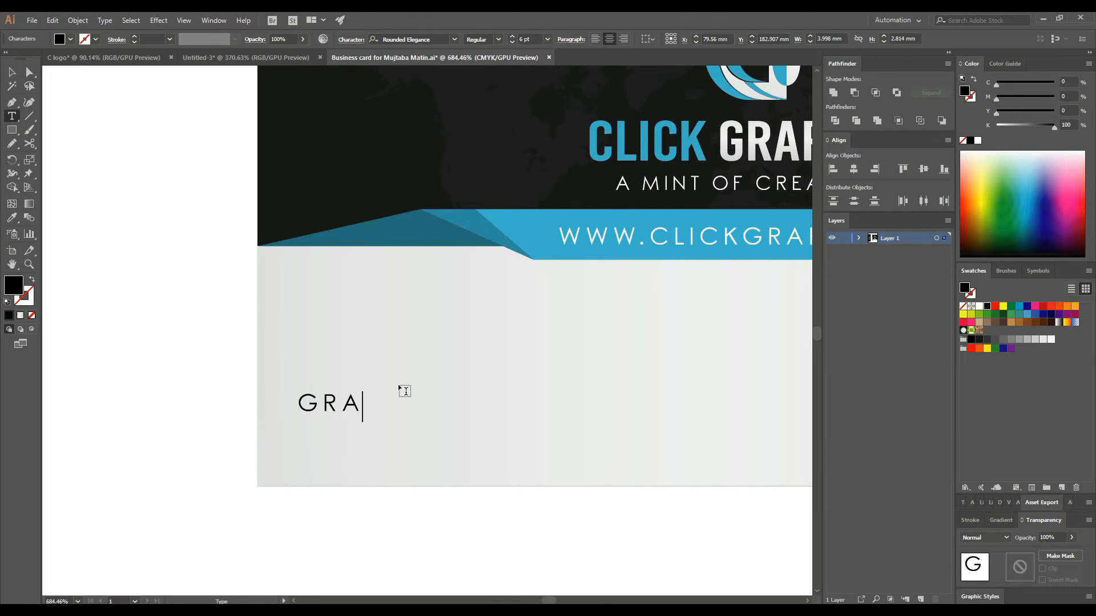
type("PHICS")
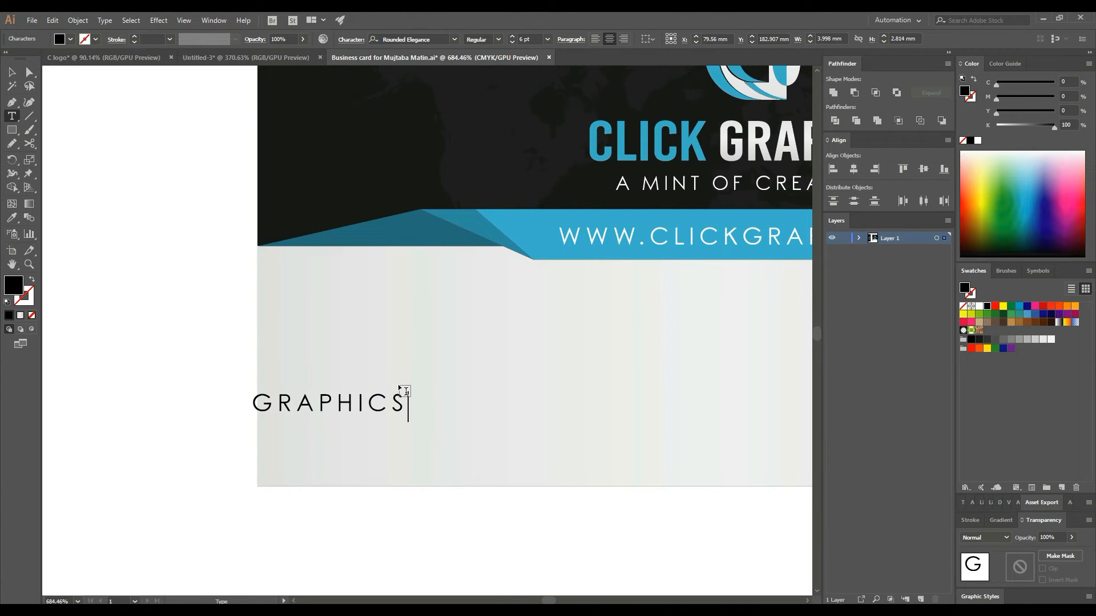
type(" DESIGNER")
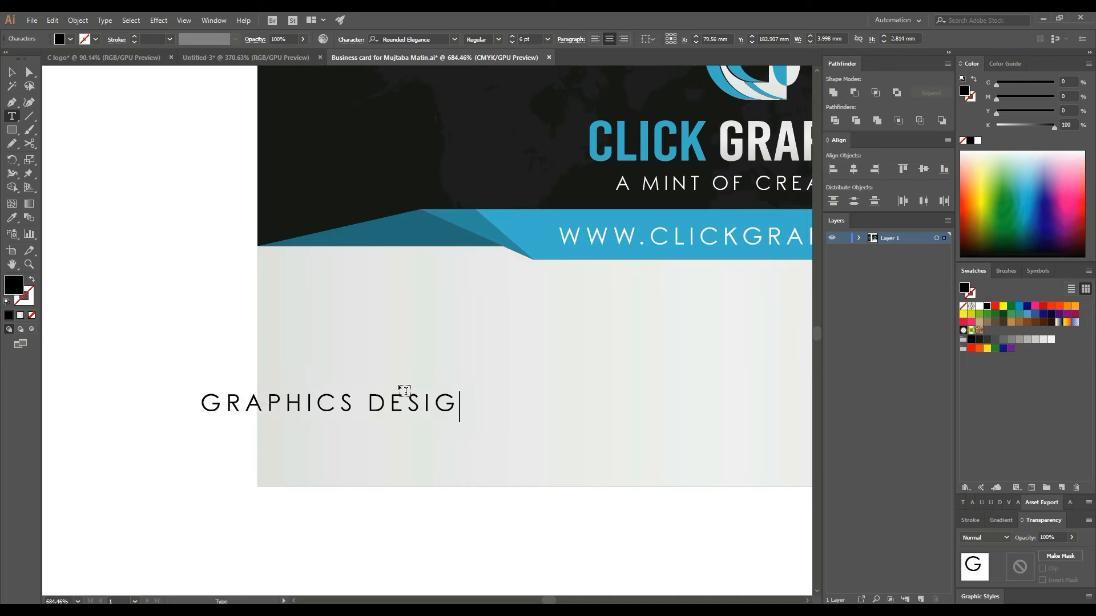
left_click(12, 72)
left_click_drag(406, 403, 516, 451)
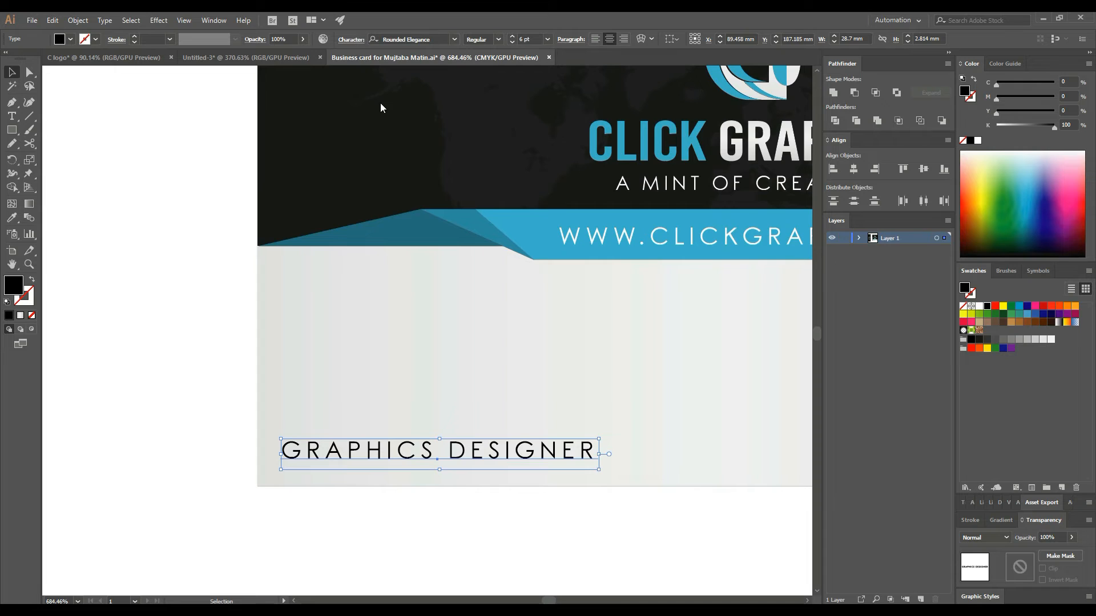
- Give the job title tracking 5 and turn off All Caps
left_click(350, 40)
left_click(355, 107)
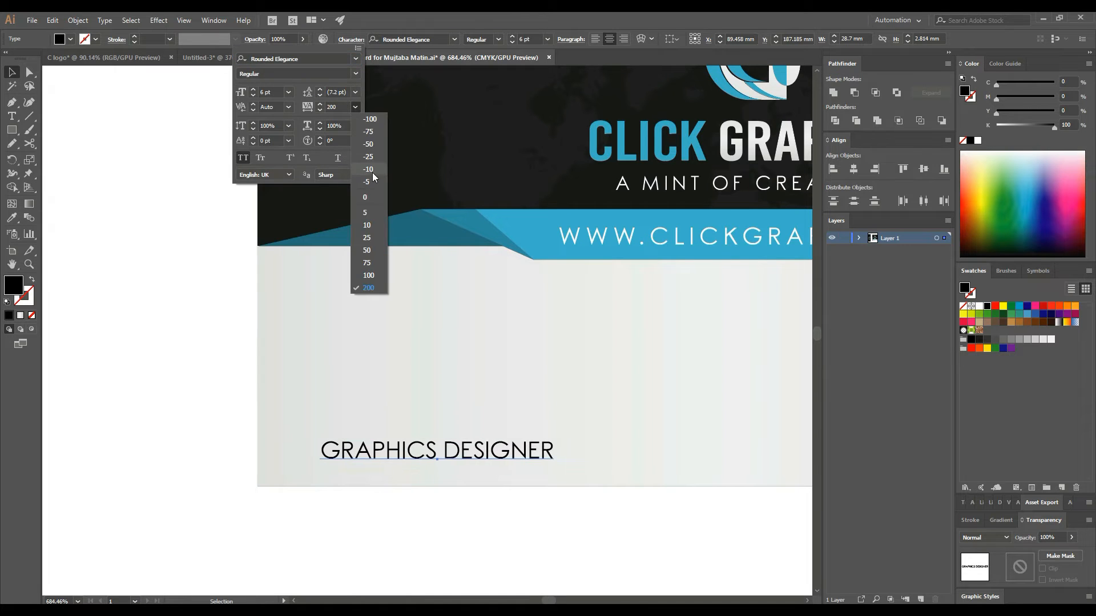
left_click(371, 215)
key("ctrl+shift+period")
key("ctrl+shift+period")
key("ctrl+shift+period")
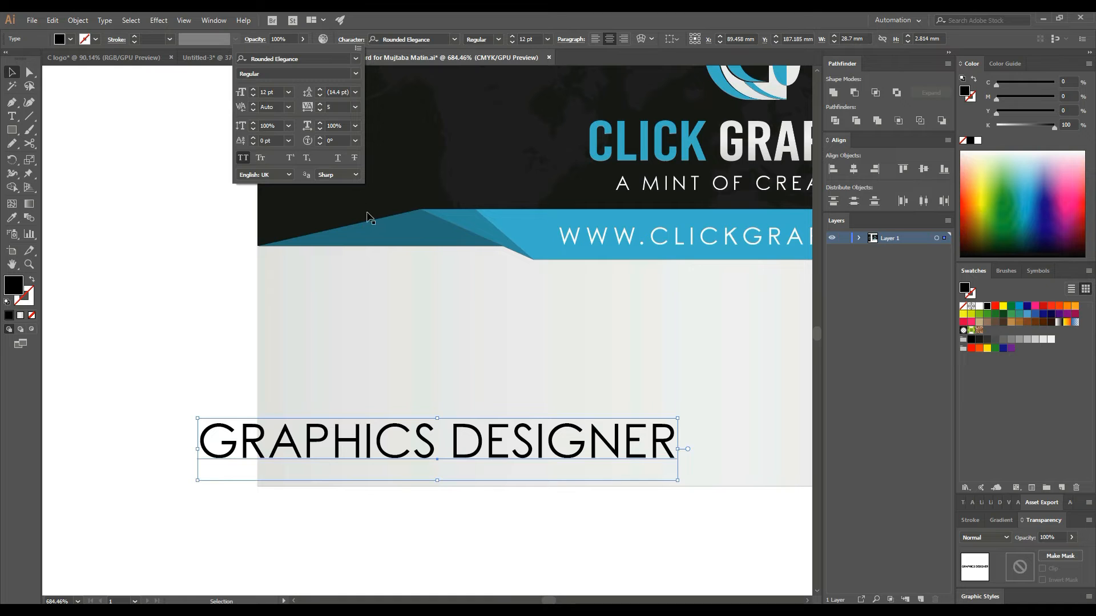
left_click(355, 107)
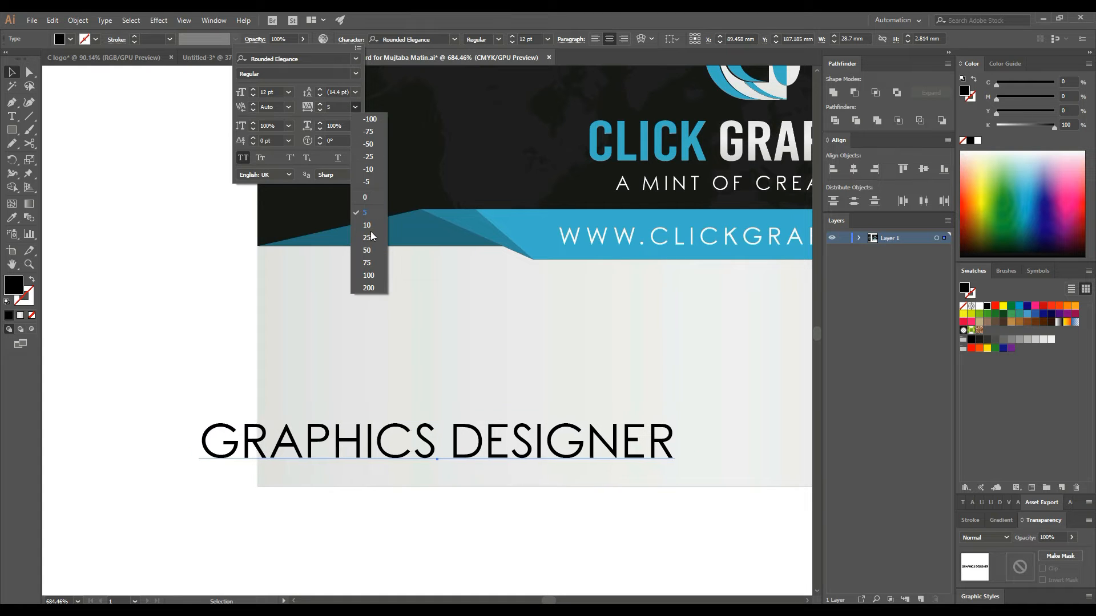
key("Escape")
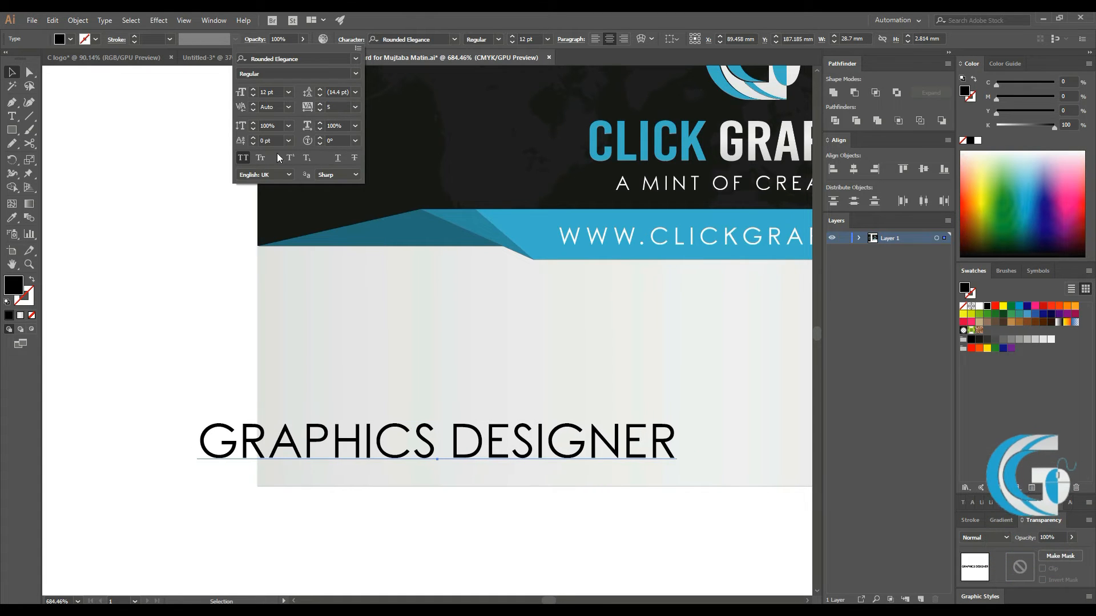
left_click(243, 159)
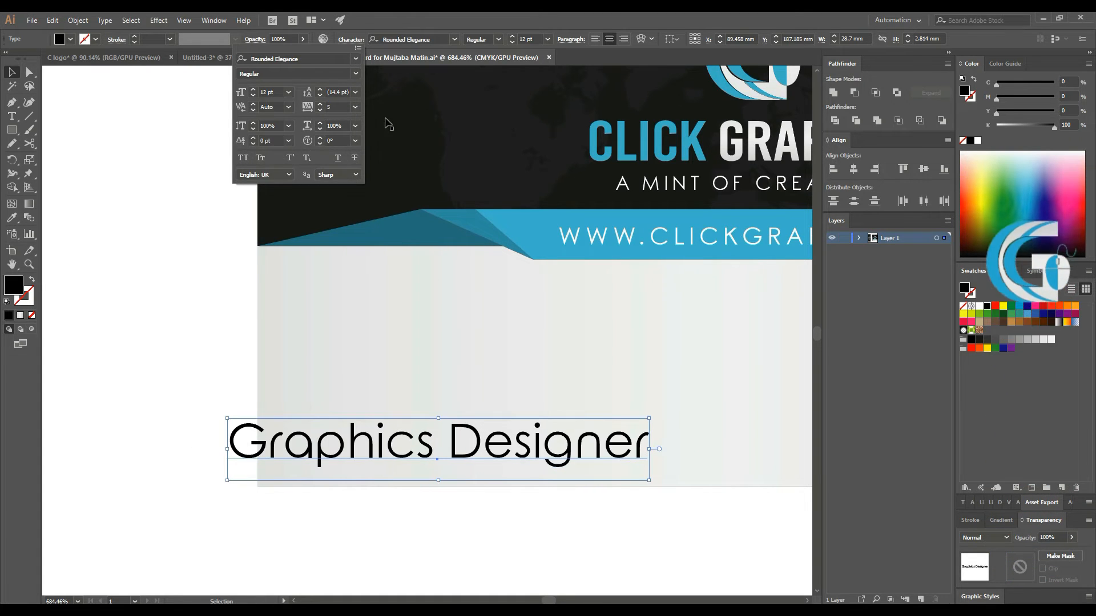
left_click(531, 36)
- Set the job title to 5 pt and move it left toward the card edge
key("Down")
key("Down")
key("Down")
key("Down")
key("Down")
key("Down")
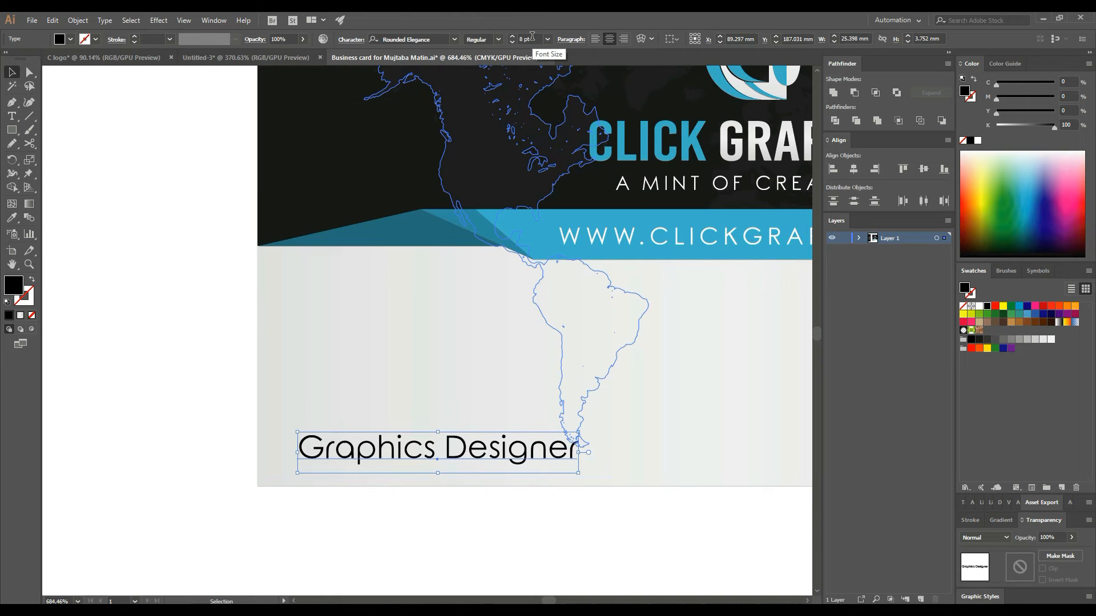
key("Down")
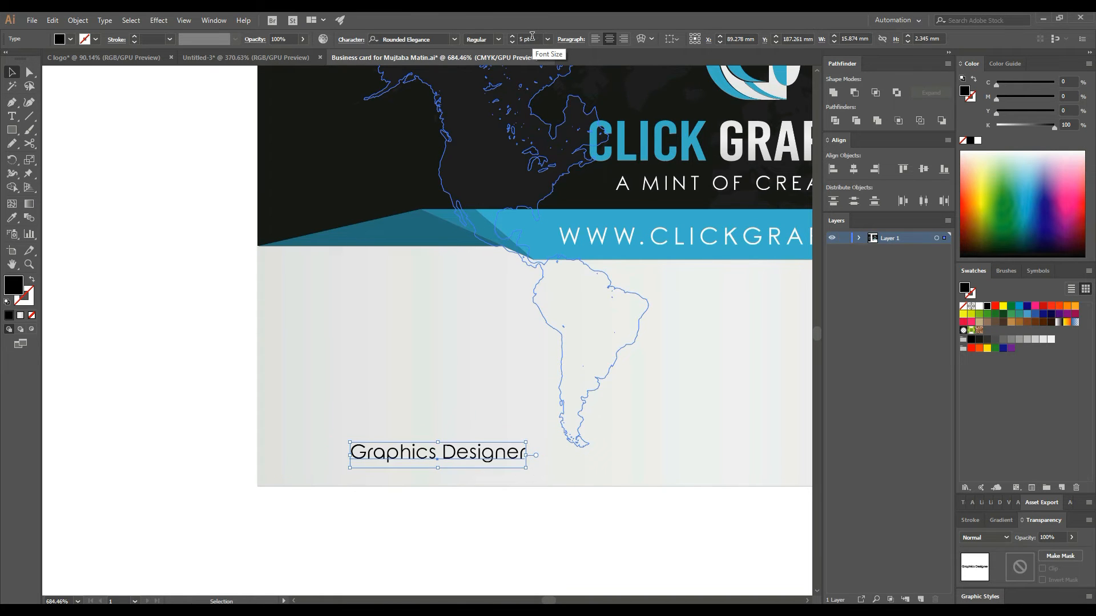
key("Down")
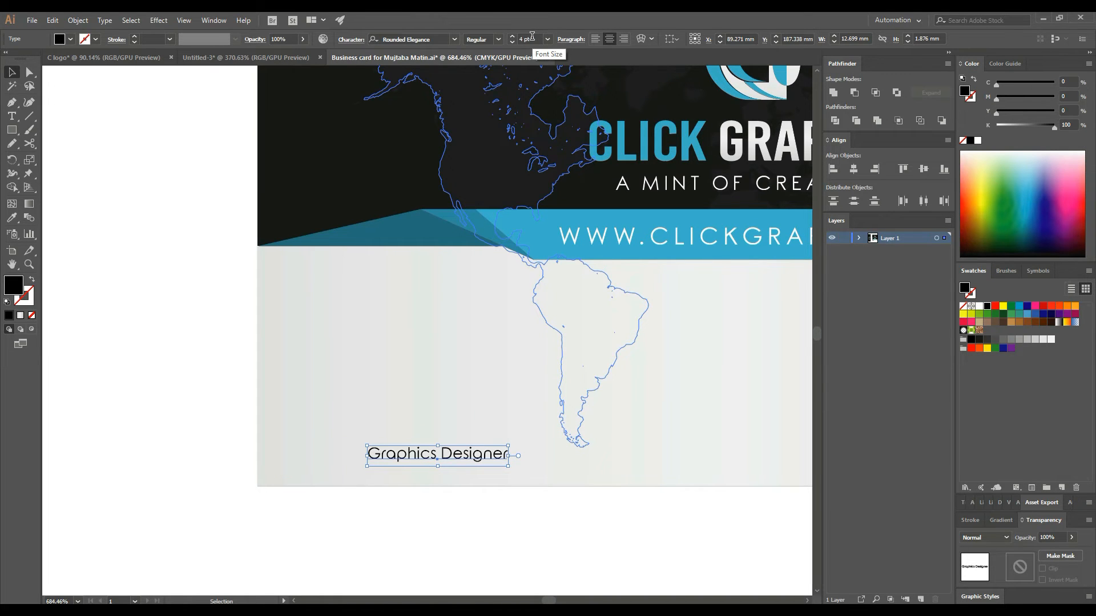
key("Up")
left_click(244, 404)
left_click_drag(417, 458, 358, 454)
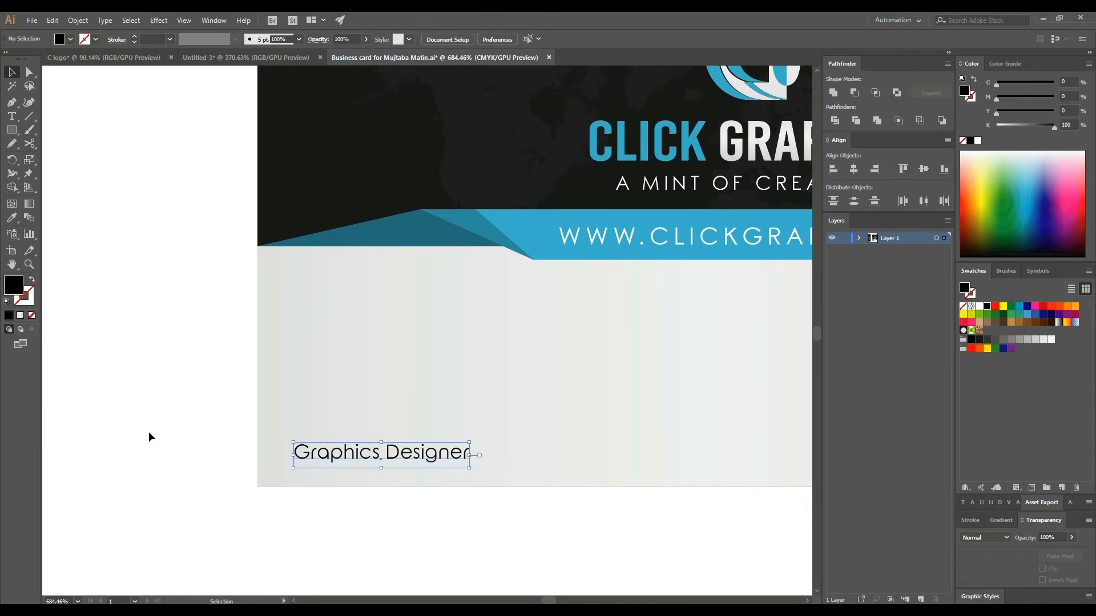
key("ctrl+minus")
key("ctrl+minus")
- Try the white Rounded Elegance style on the job title with the eyedropper, then undo it
left_click_drag(249, 252, 320, 330)
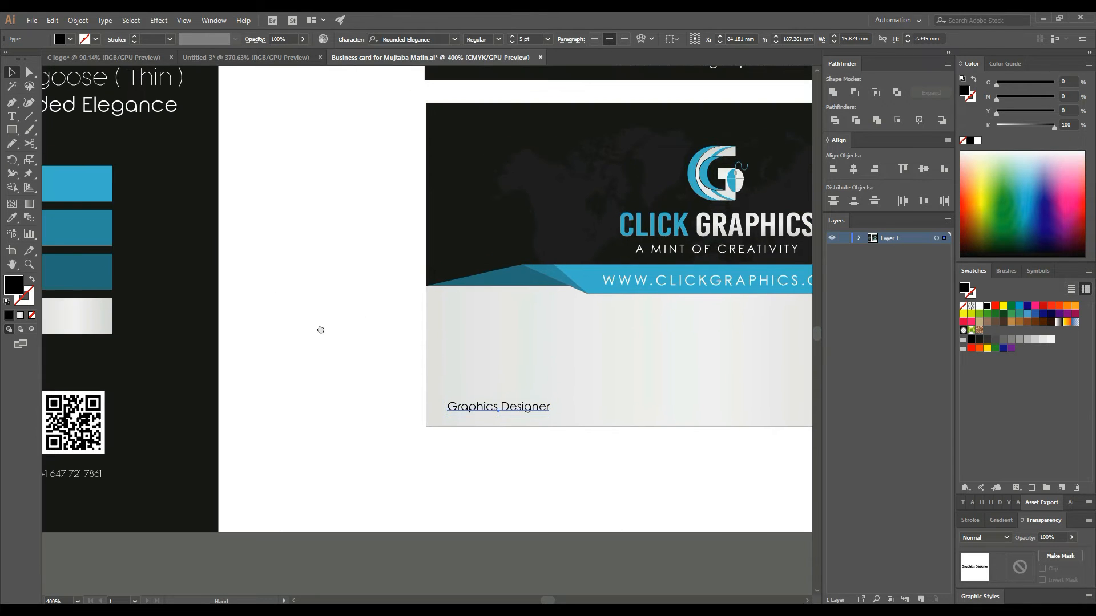
key("i")
left_click_drag(351, 195, 350, 249)
left_click(130, 158)
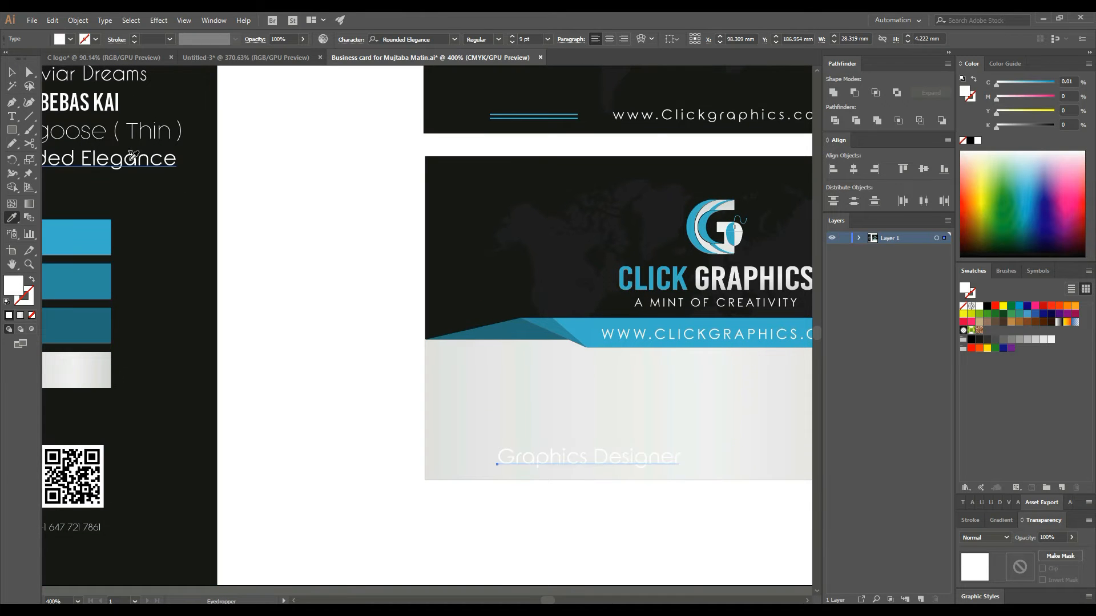
key("ctrl+z")
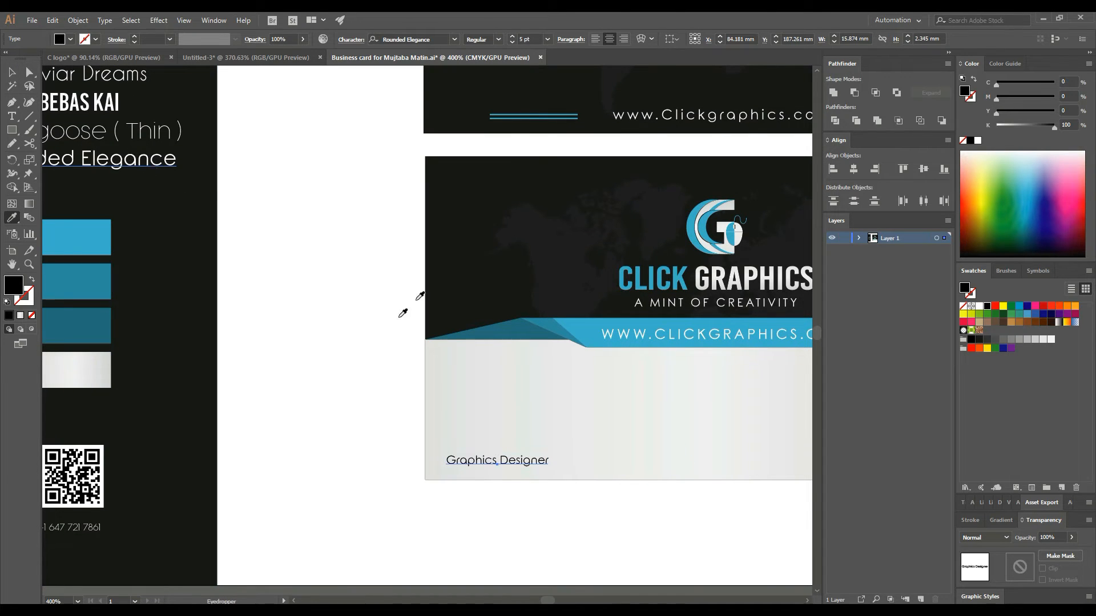
- Nudge the Graphics Designer title slightly right and up
left_click(11, 72)
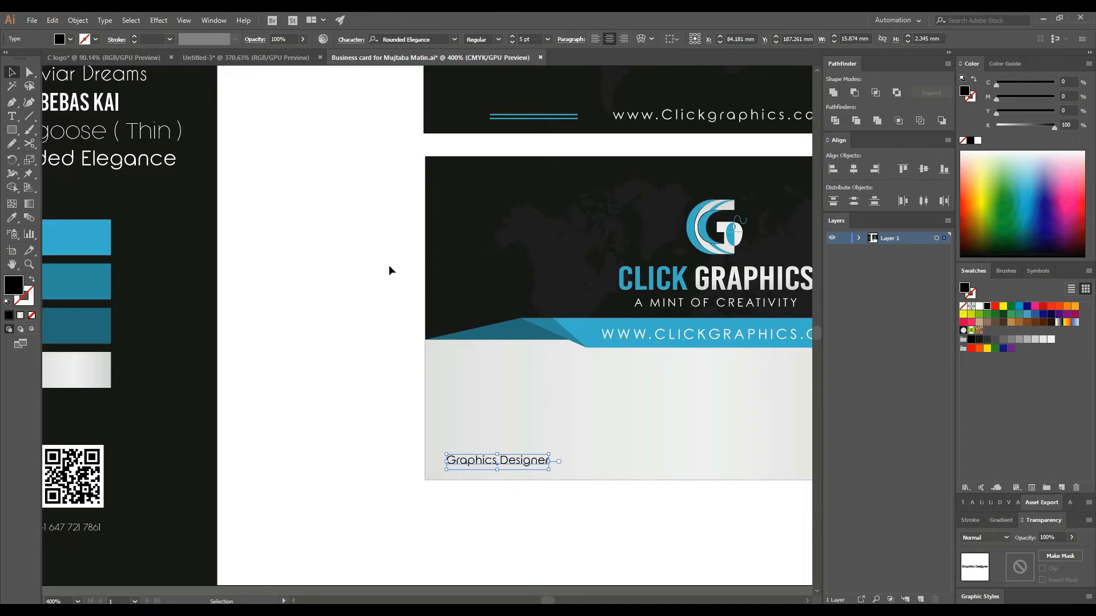
left_click_drag(325, 272, 199, 269)
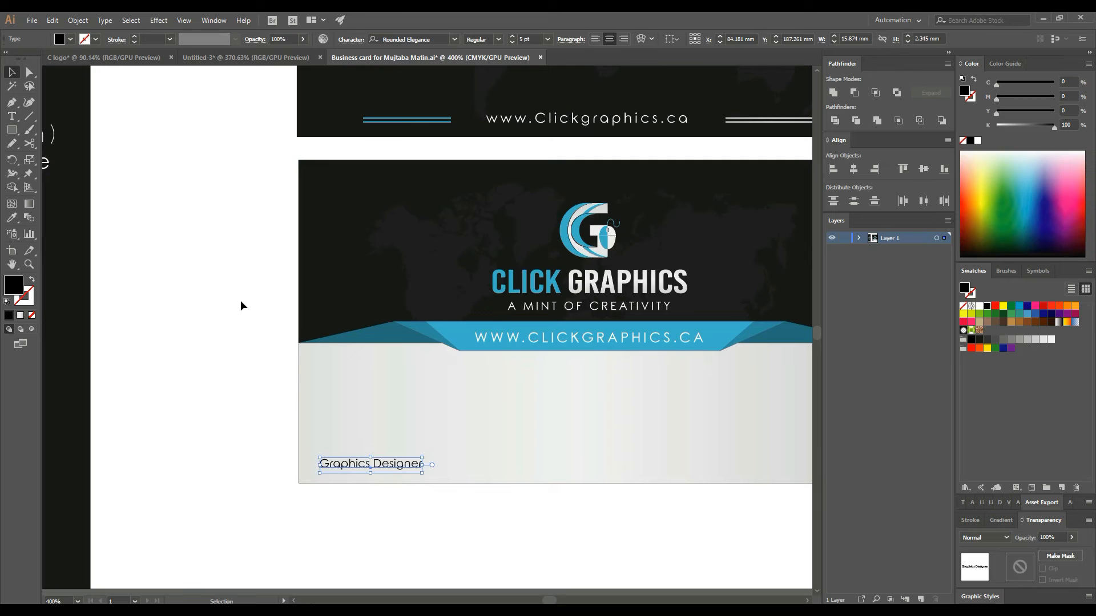
left_click(439, 515)
left_click(408, 465)
key("Right")
key("Right")
key("Right")
key("Right")
key("Right")
key("Up")
key("Up")
key("Up")
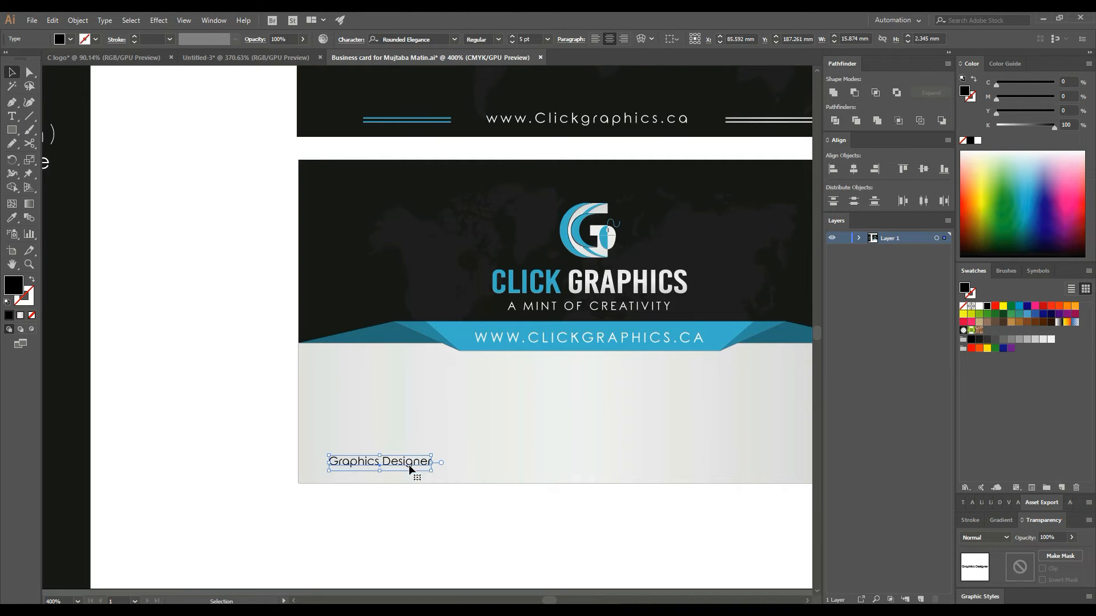
left_click(249, 422)
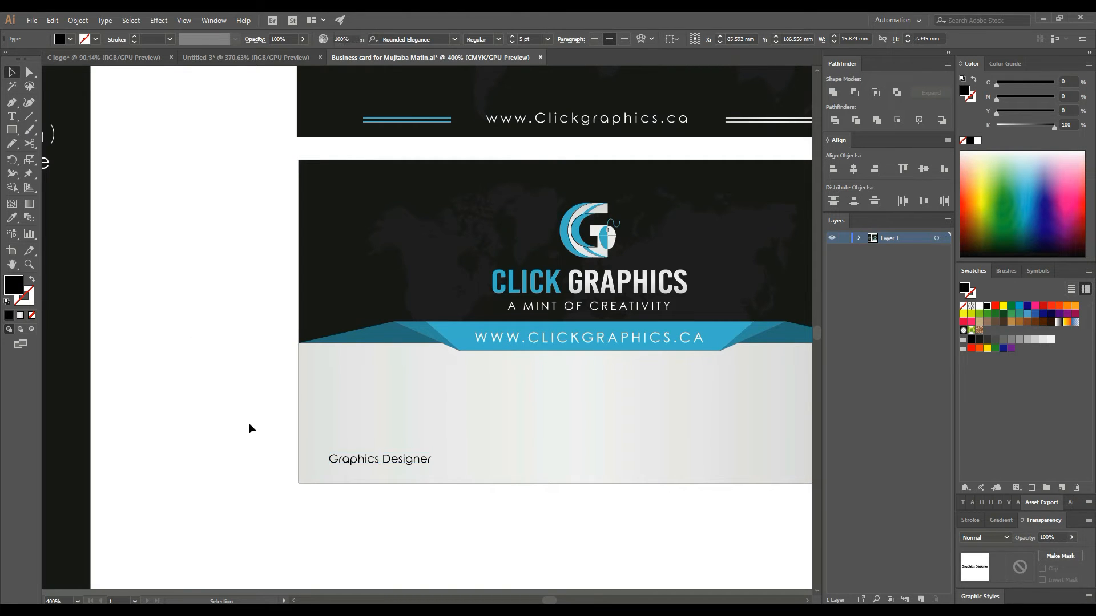
left_click(12, 117)
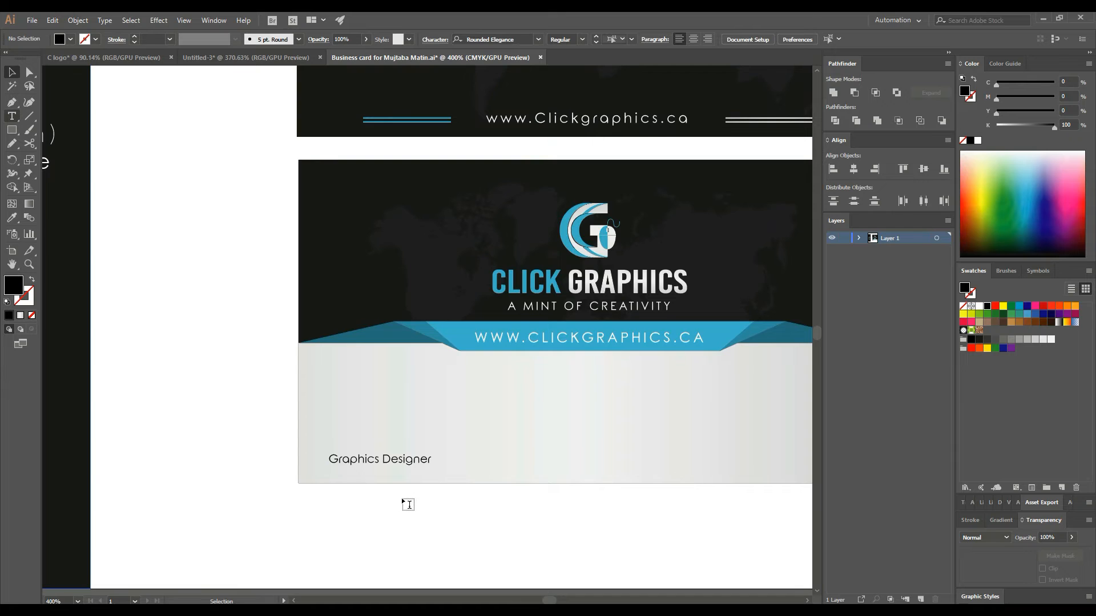
- Type the cardholder's name in capitals above the job title and left-align both texts
left_click(333, 441)
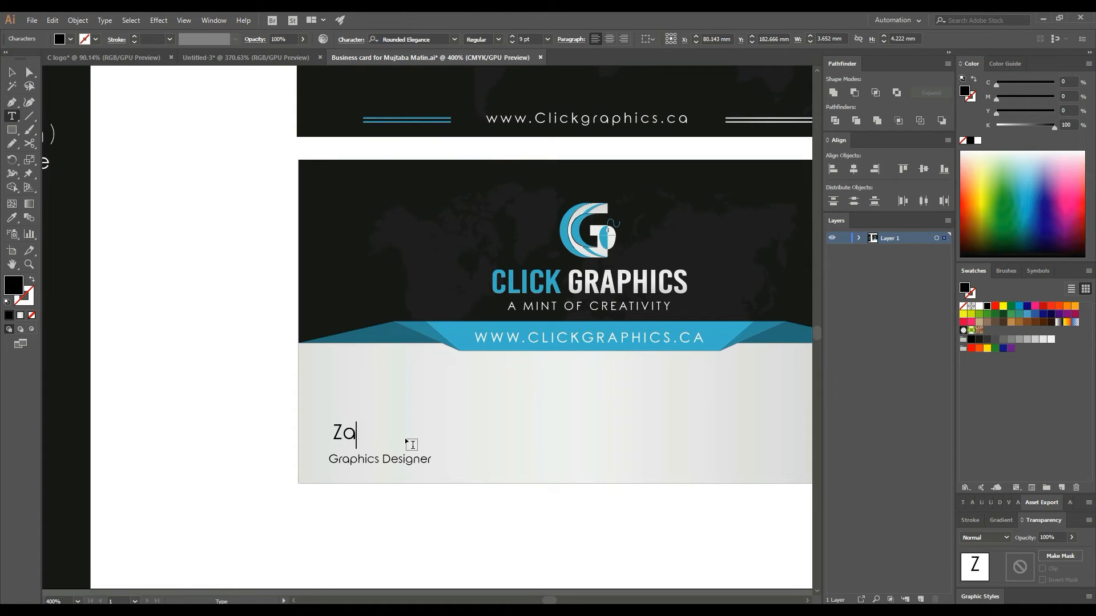
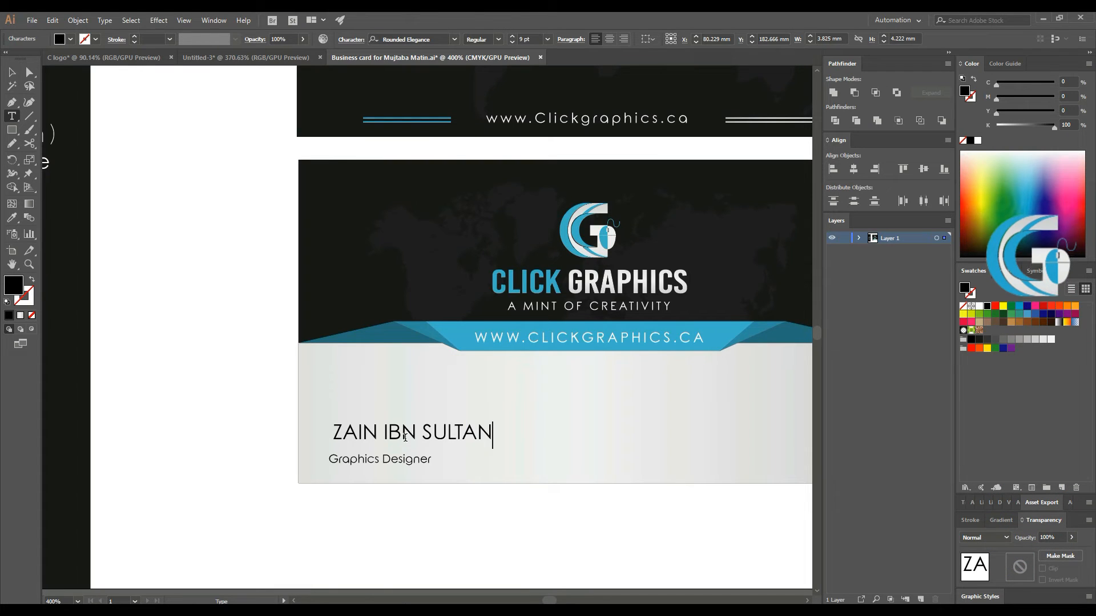
left_click(11, 73)
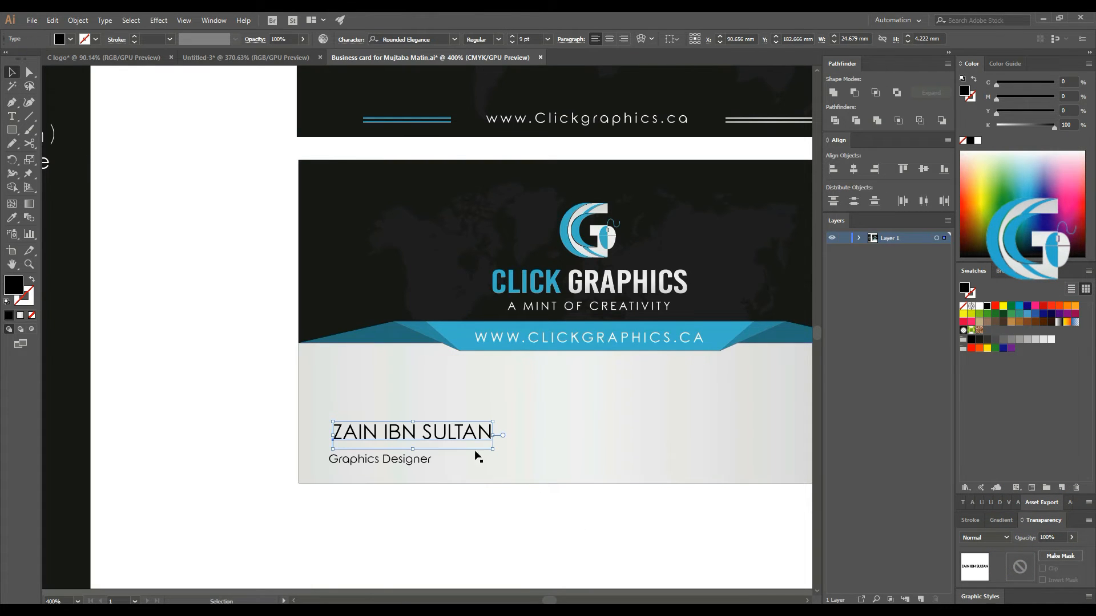
left_click_drag(461, 436, 462, 445)
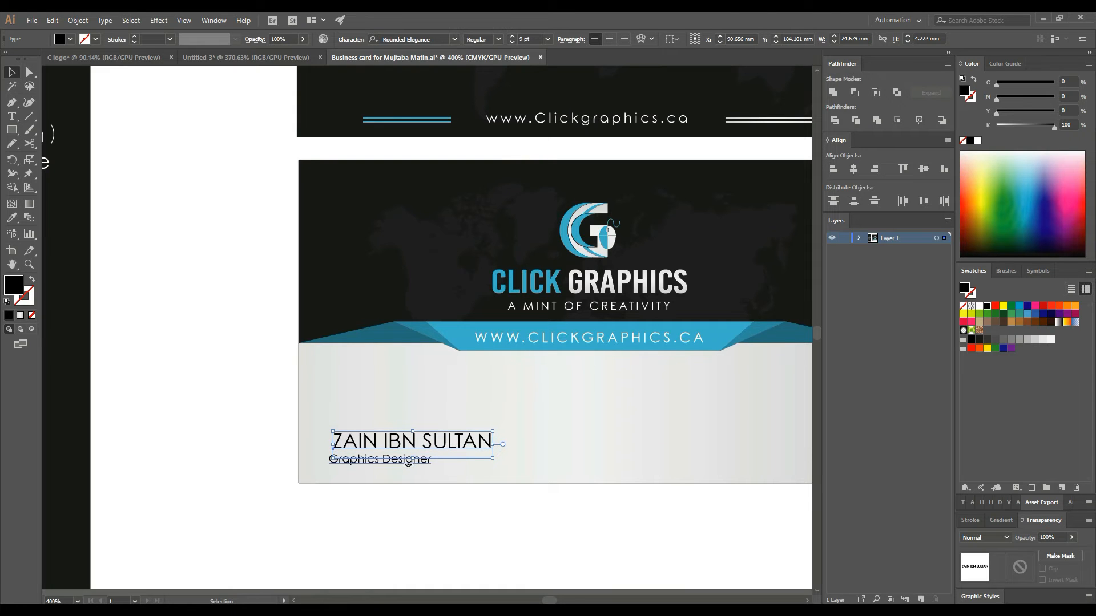
left_click(421, 465, "shift")
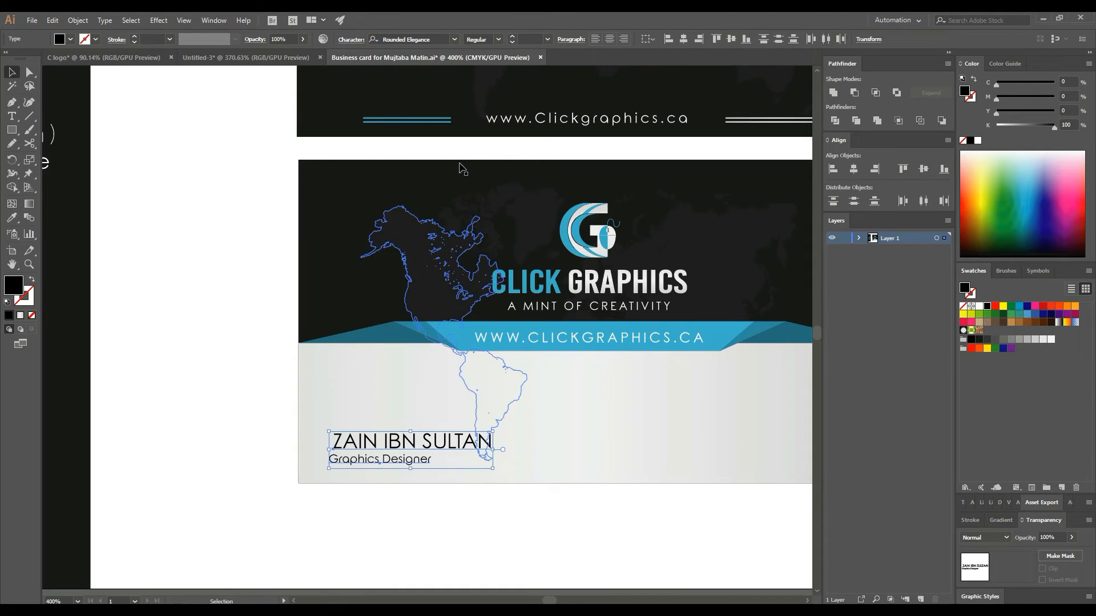
left_click(669, 40)
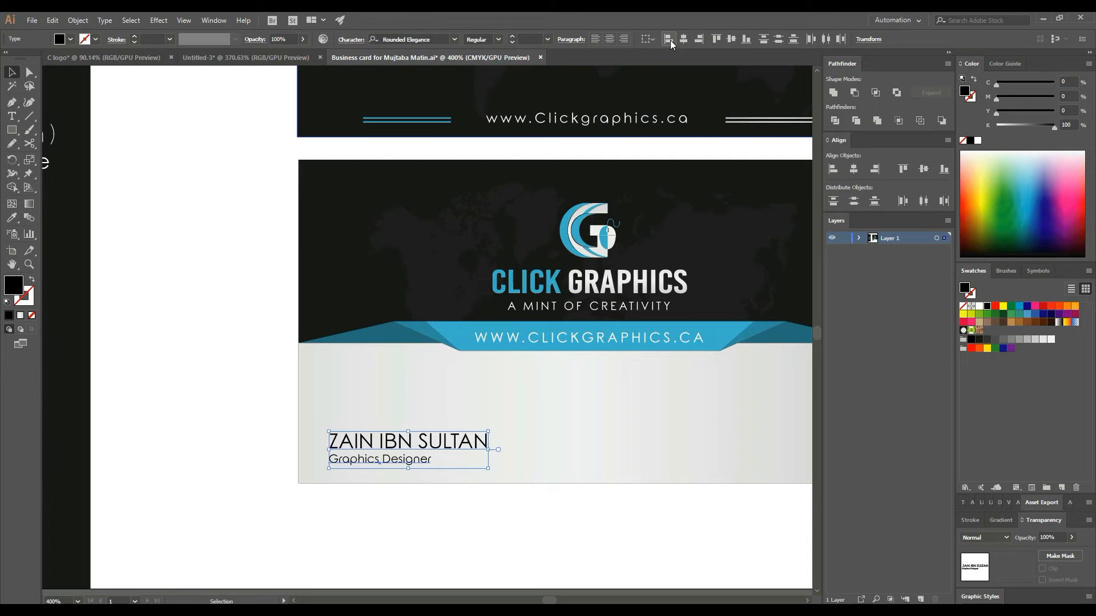
left_click(239, 364)
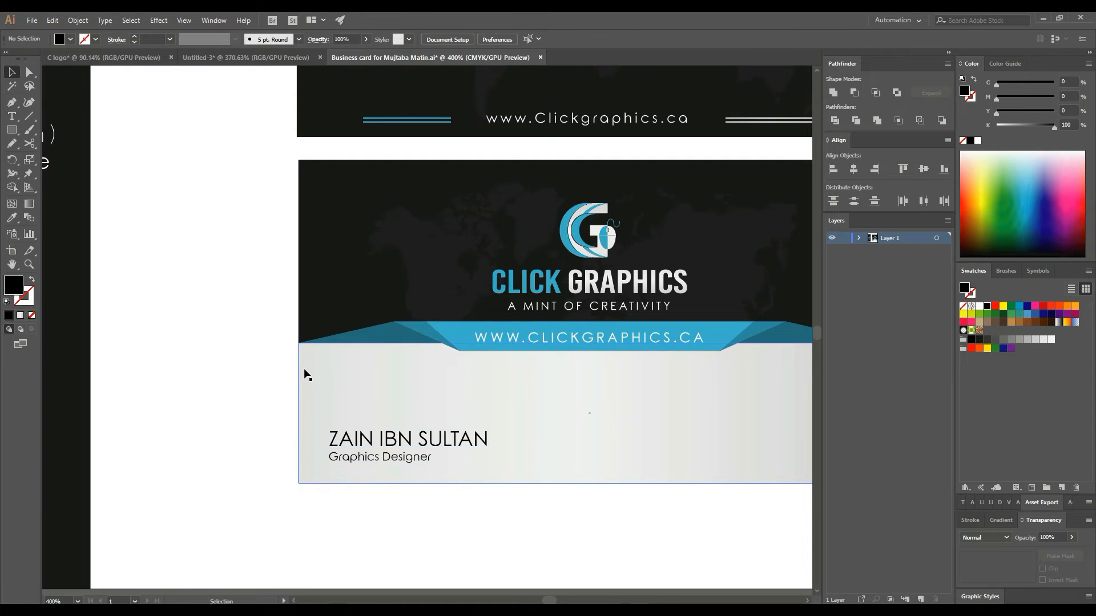
- Reduce the cardholder's name from 9 pt to 8 pt
scroll(367, 423, "right", 1)
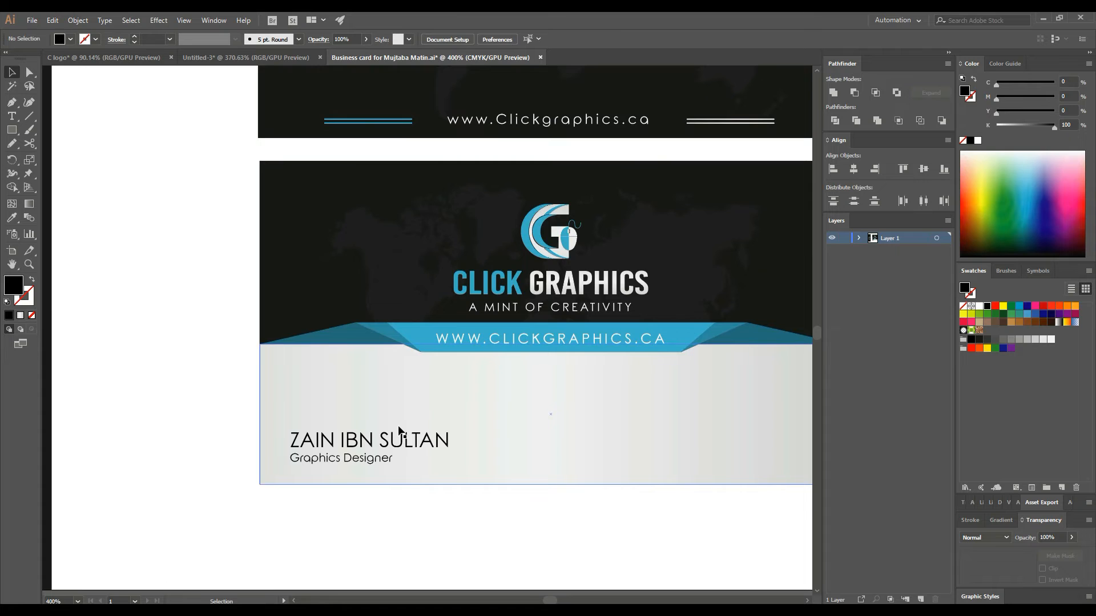
left_click(420, 444)
left_click(528, 40)
key("Down")
left_click(214, 410)
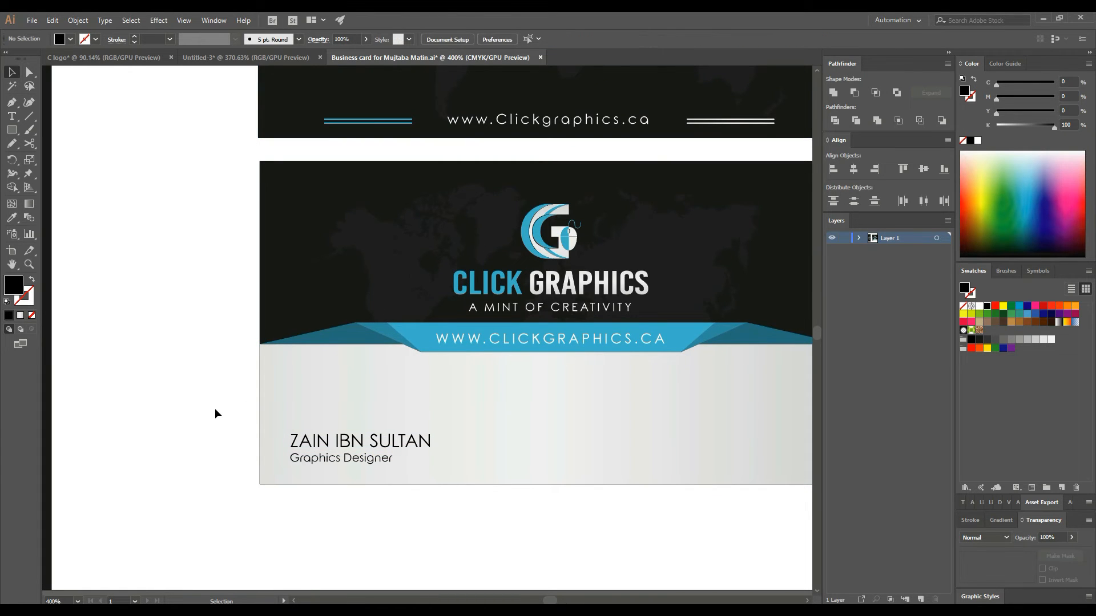
- Select the logo group and bring the colour palette samples into view
left_click_drag(215, 409, 158, 406)
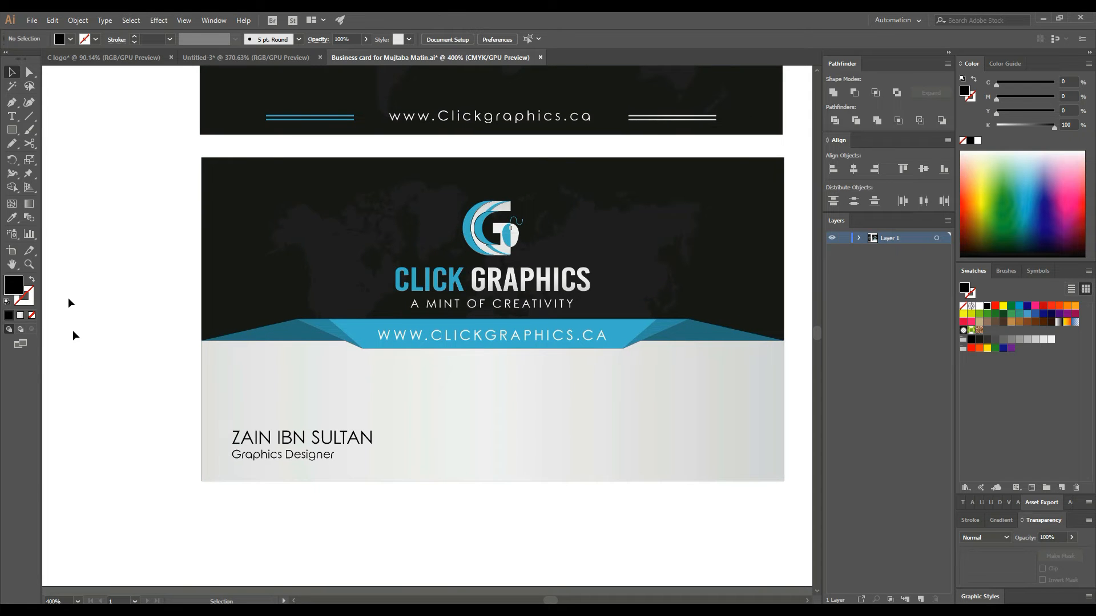
left_click(10, 105)
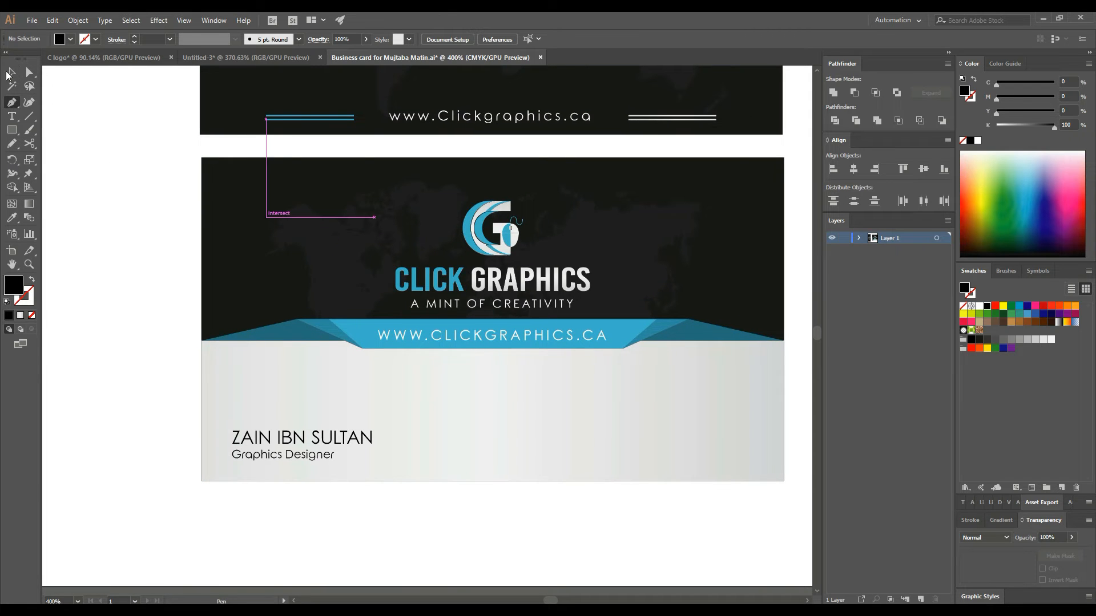
left_click(13, 74)
left_click(480, 241)
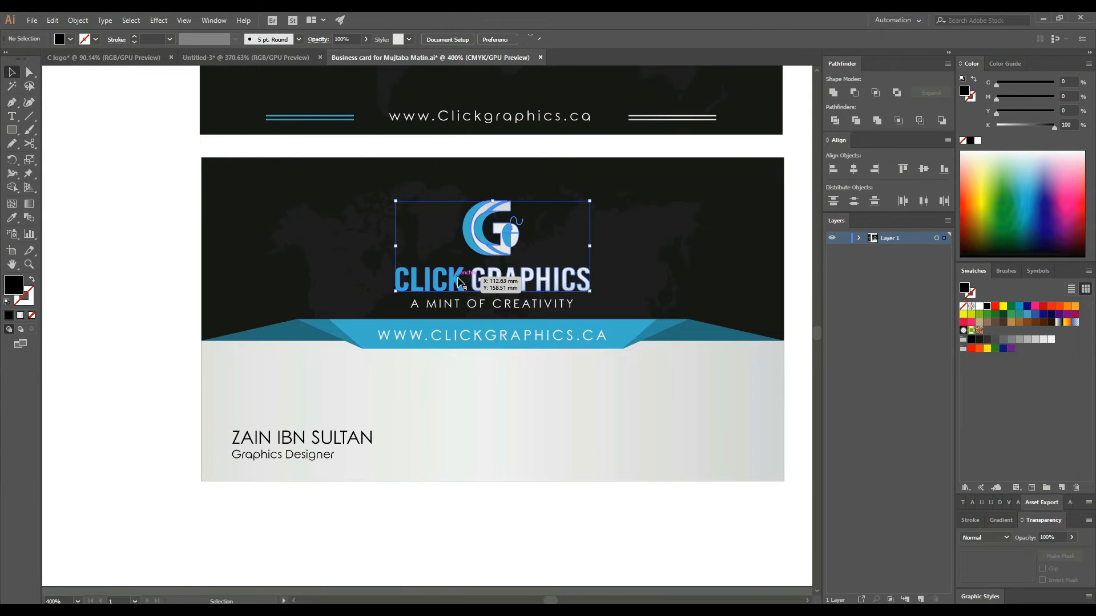
left_click_drag(132, 257, 333, 276)
- Copy the light blue swatch's hex value 2AA4C2 from the Color Picker without changing it
left_click(64, 255)
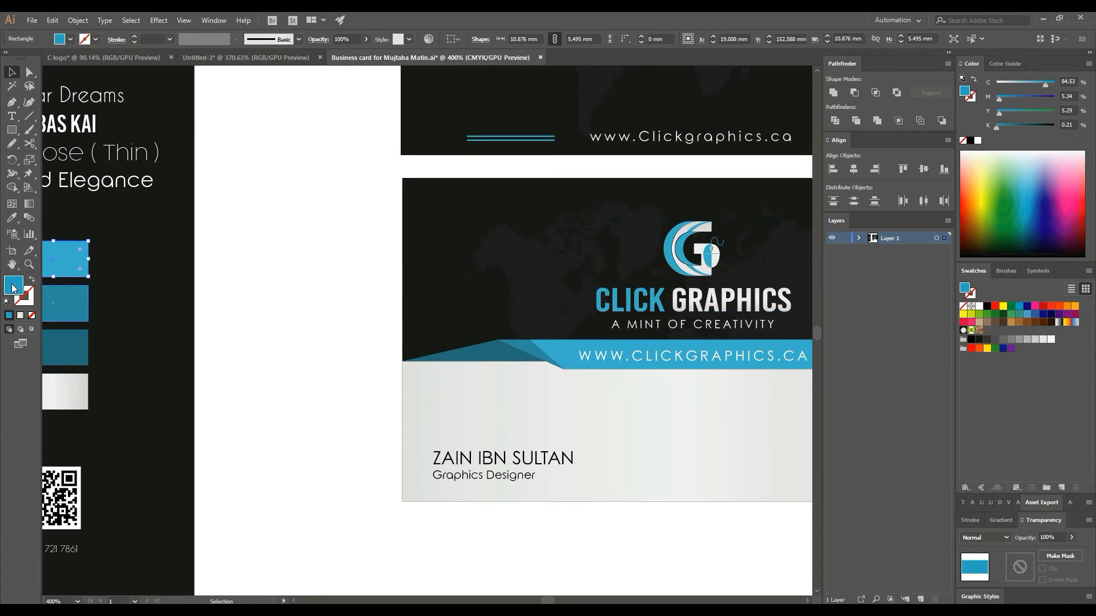
double_click(14, 285)
left_click(666, 263)
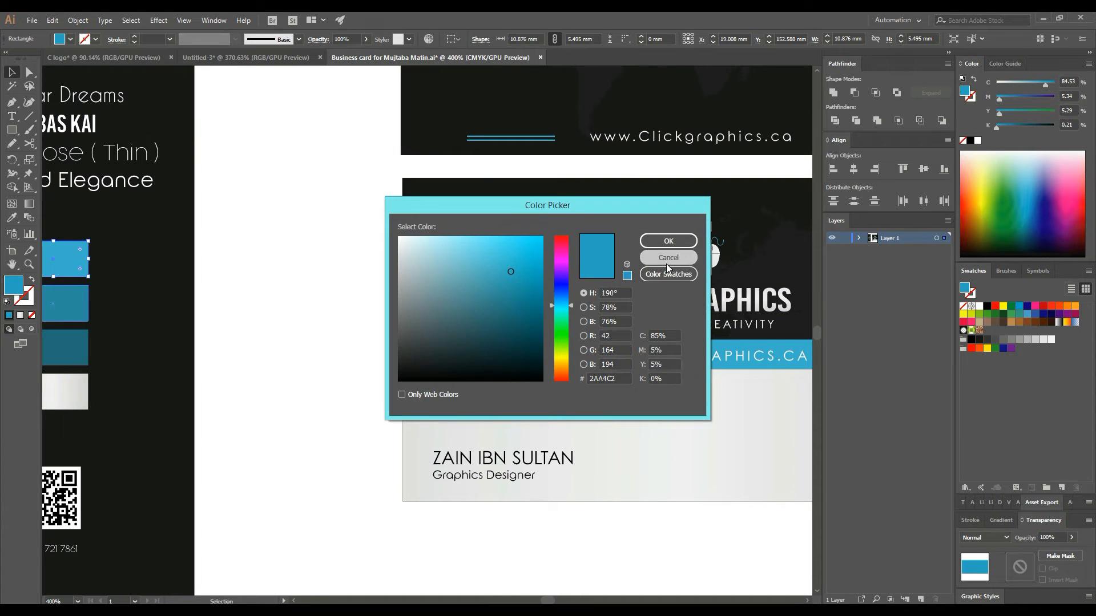
double_click(14, 292)
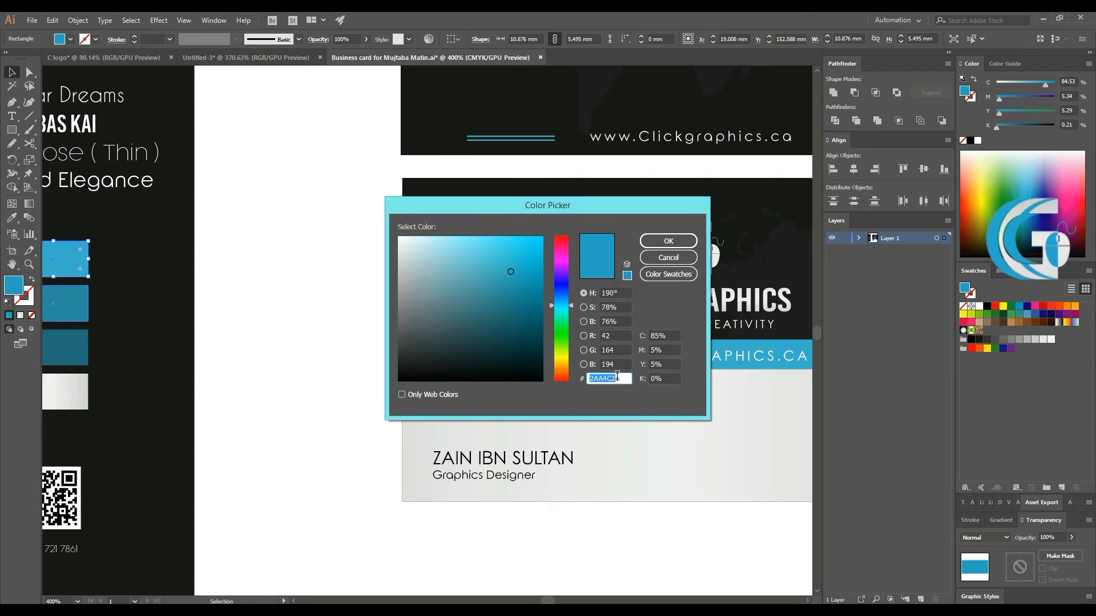
right_click(616, 377)
left_click(639, 416)
left_click(668, 257)
scroll(498, 429, "right", 4)
left_click(44, 149)
left_click(12, 102)
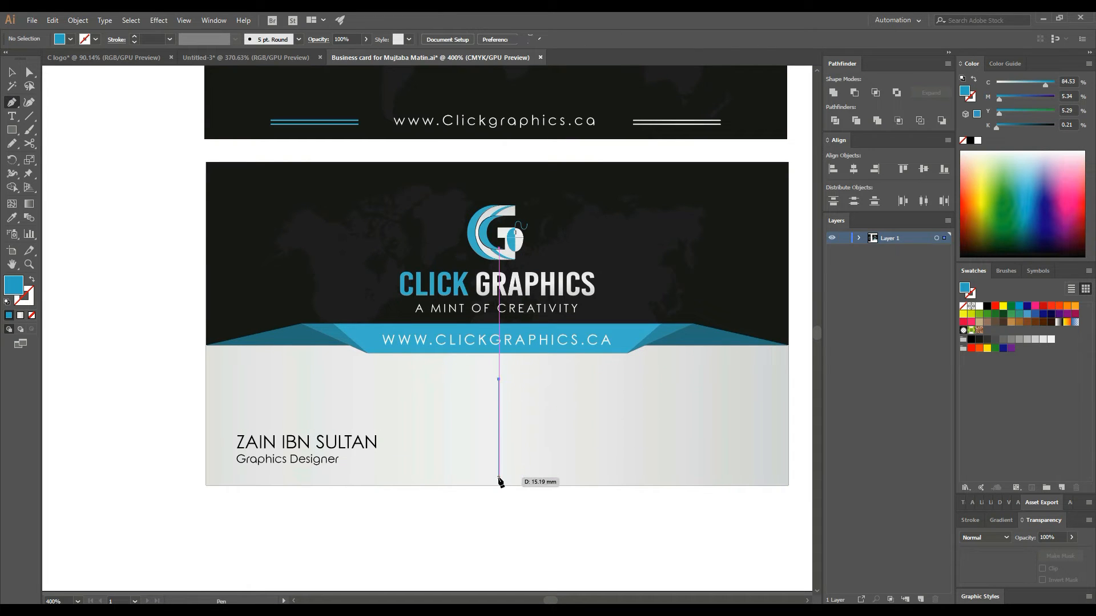
- End the vertical line at the card's bottom edge and give it a teal 2AA4C2 stroke
left_click(499, 477)
left_click(12, 73)
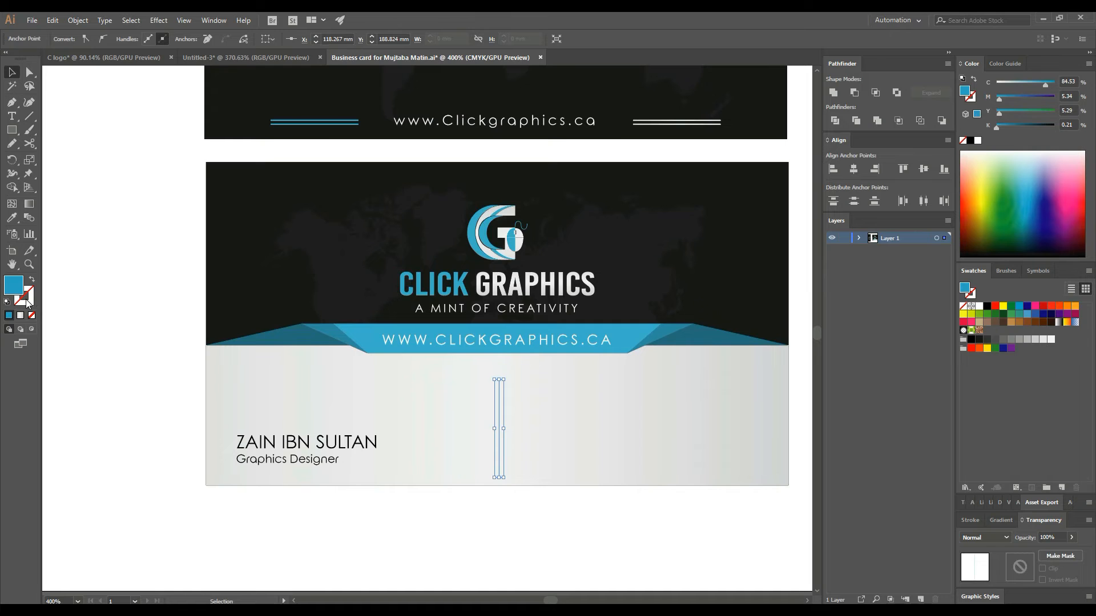
double_click(31, 302)
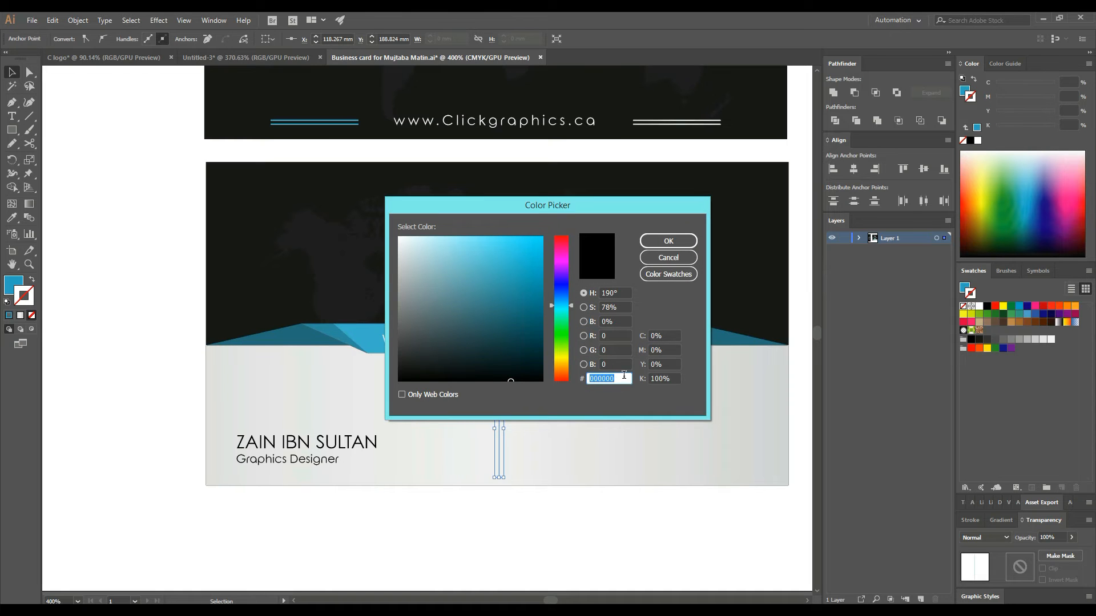
right_click(624, 375)
left_click(660, 425)
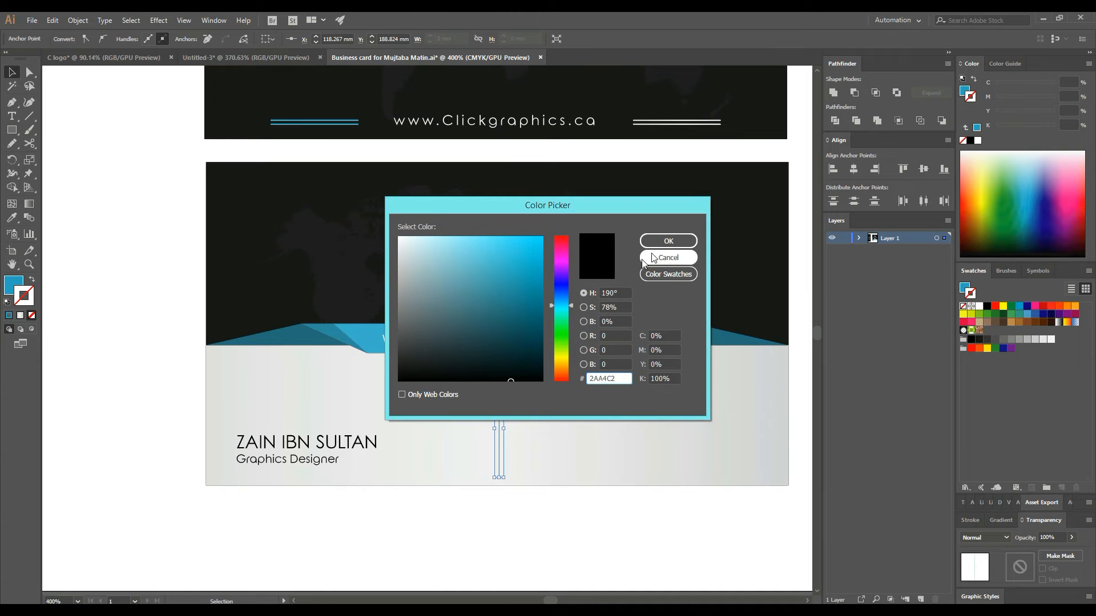
left_click(668, 240)
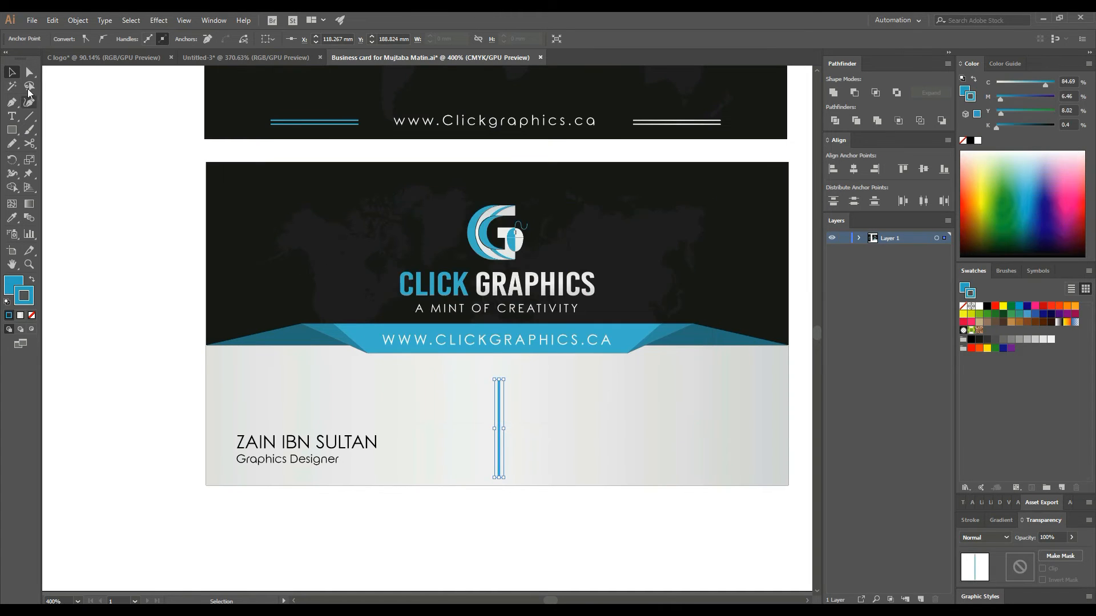
- Set the teal divider line's stroke weight to 0.5 pt
left_click(500, 391)
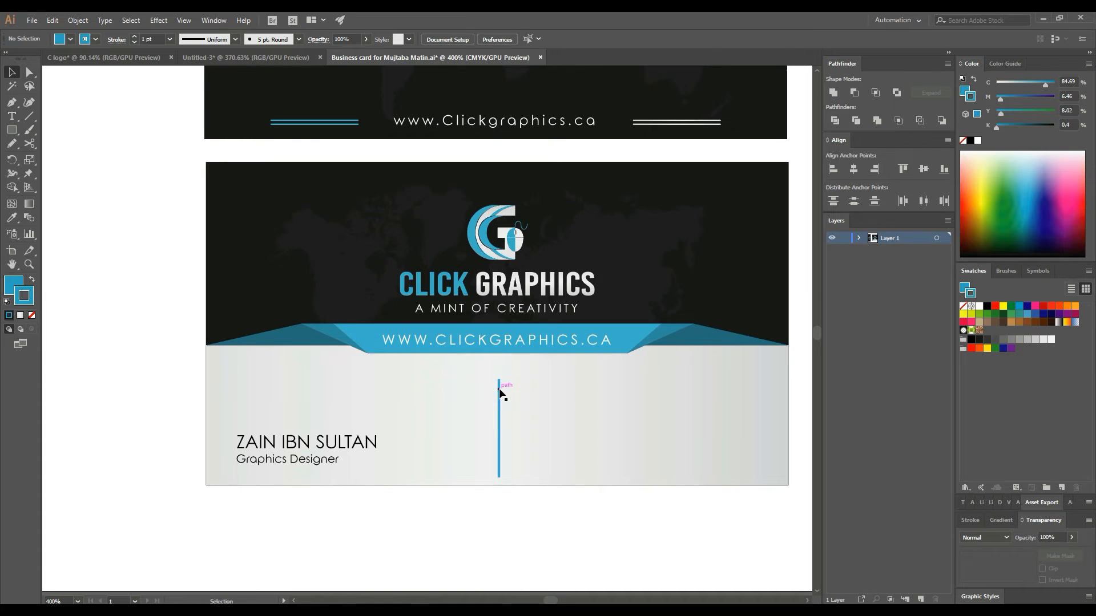
left_click(171, 40)
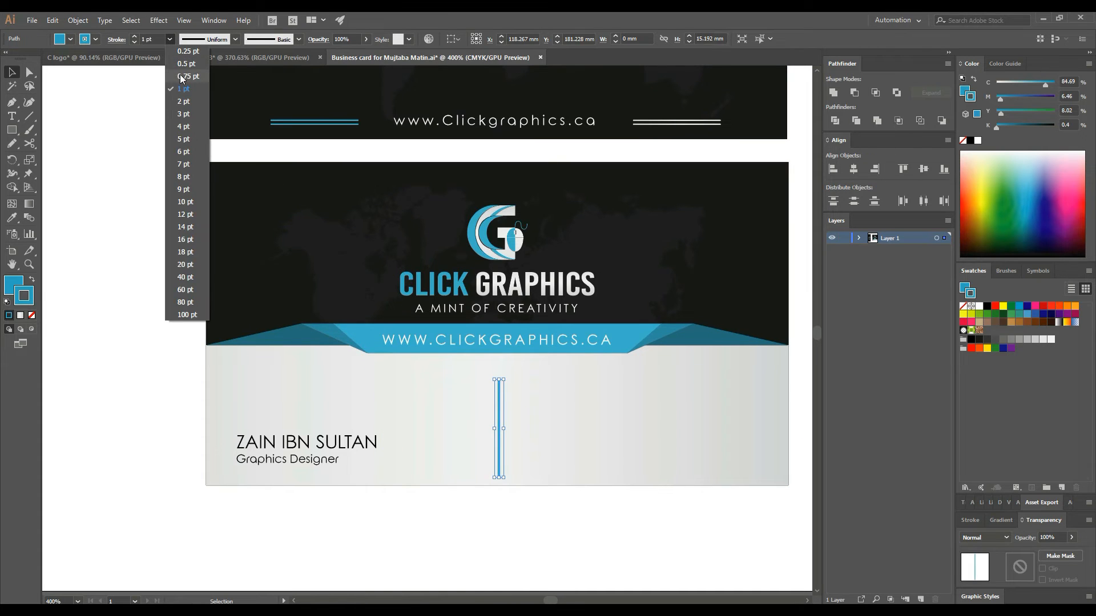
left_click(183, 77)
left_click(171, 39)
left_click(172, 65)
left_click(153, 273)
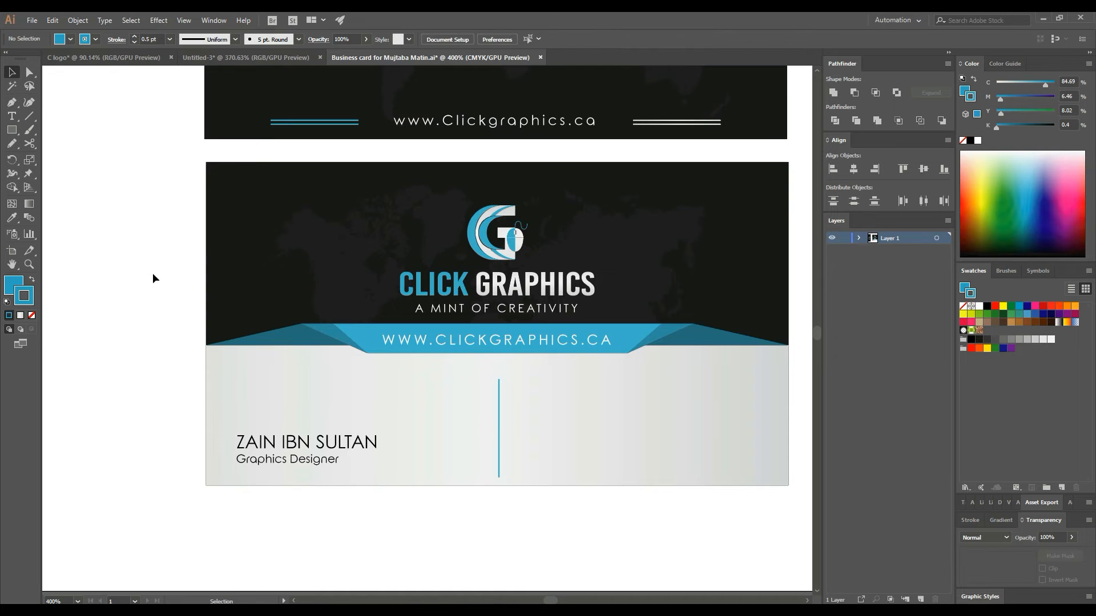
left_click(499, 388)
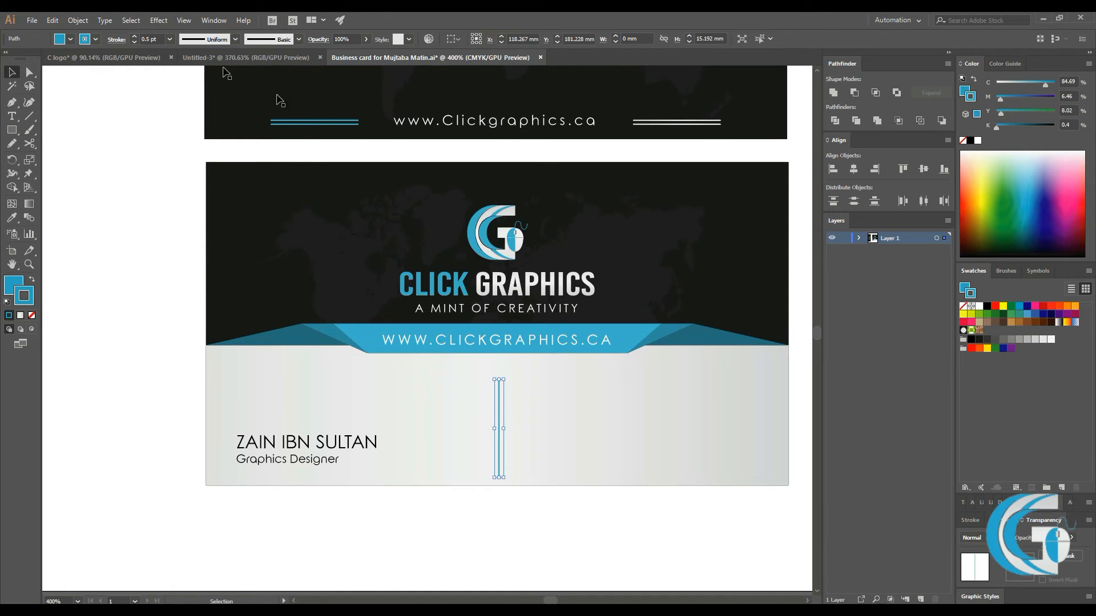